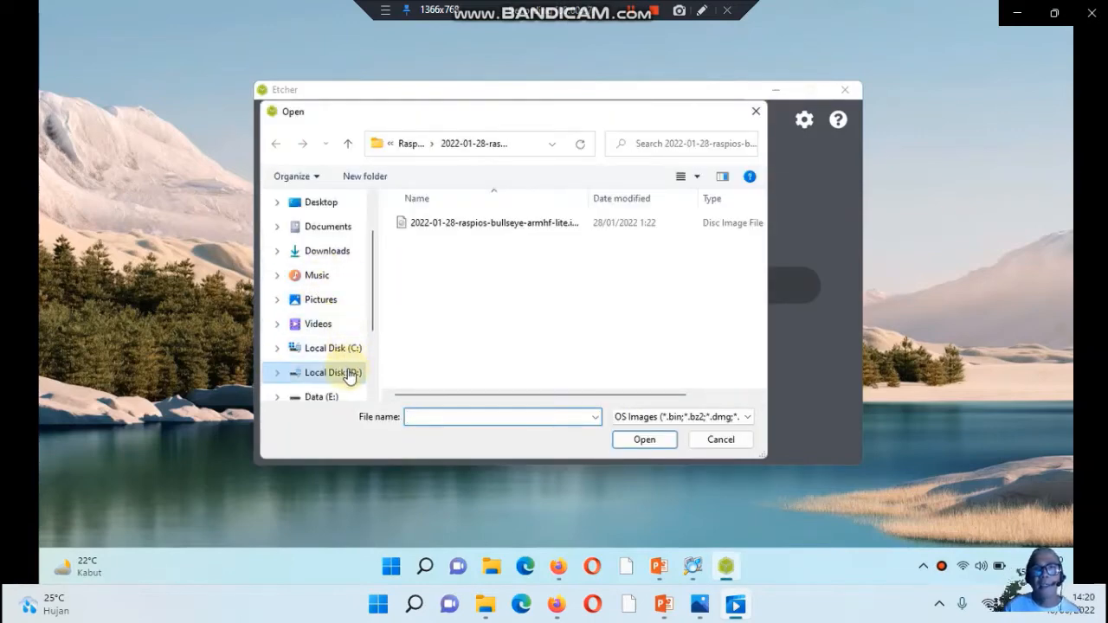
Load Pi-Star_RPi_V4.1.0-RC7_20-Dec-2019.zip from the MMDVMHost\PiStar folder on Local Disk (D:) as the image to flash
left_click(349, 143)
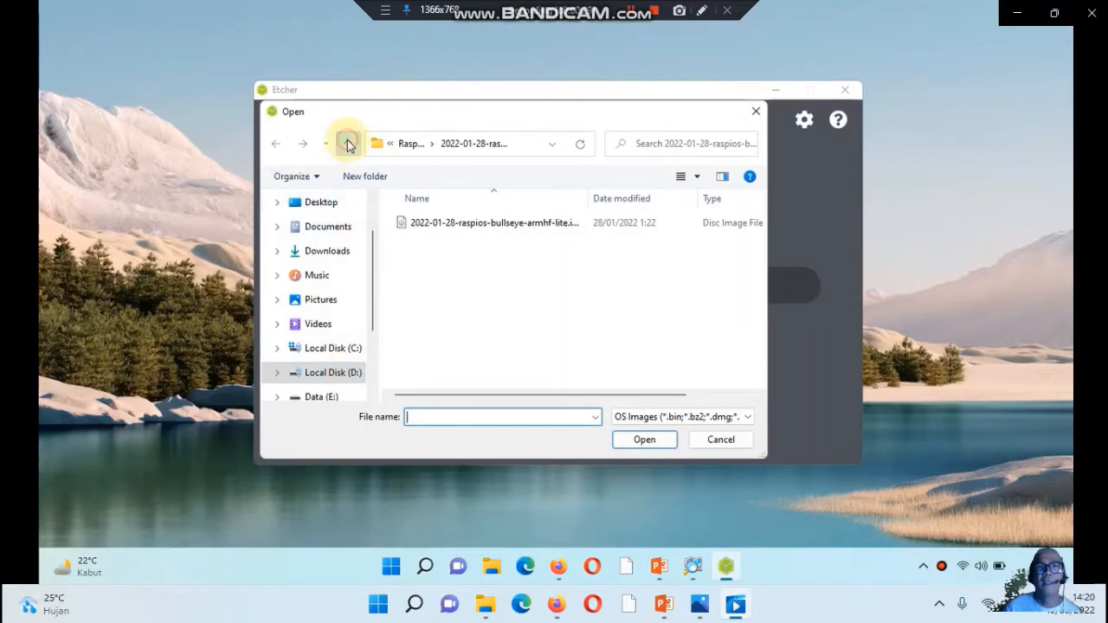
left_click(349, 144)
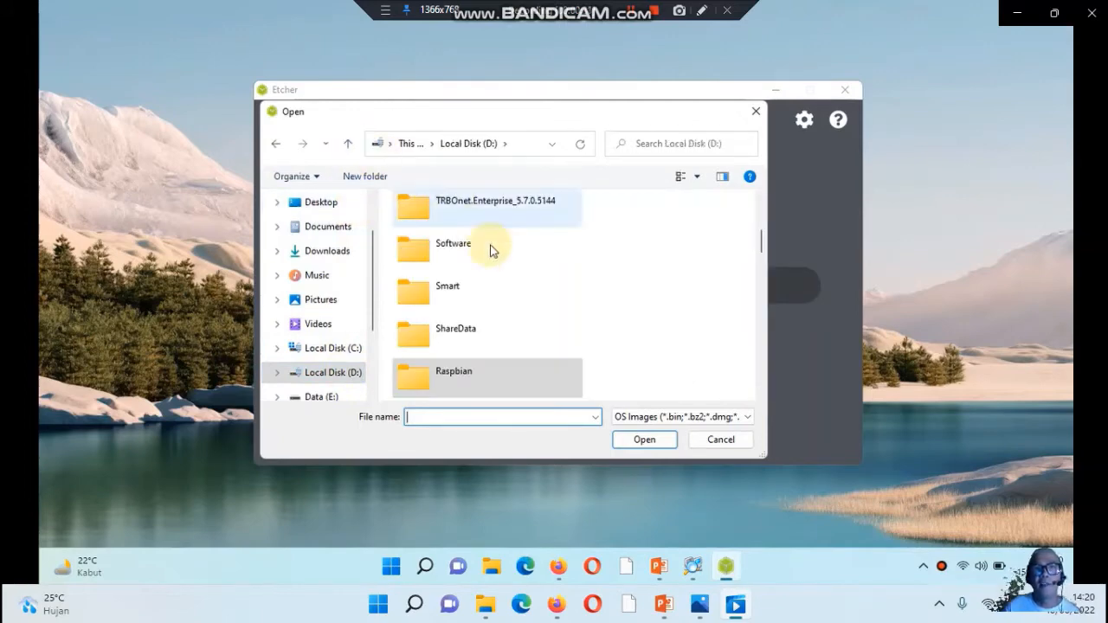
scroll(516, 299, "down", 3)
scroll(517, 299, "up", 2)
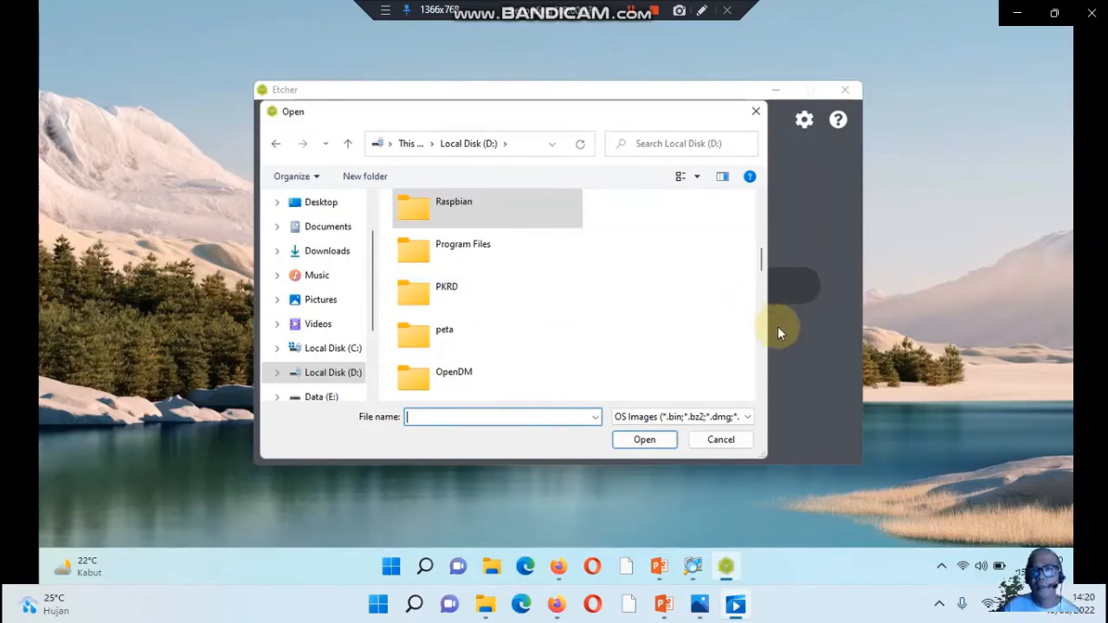
left_click_drag(763, 258, 763, 299)
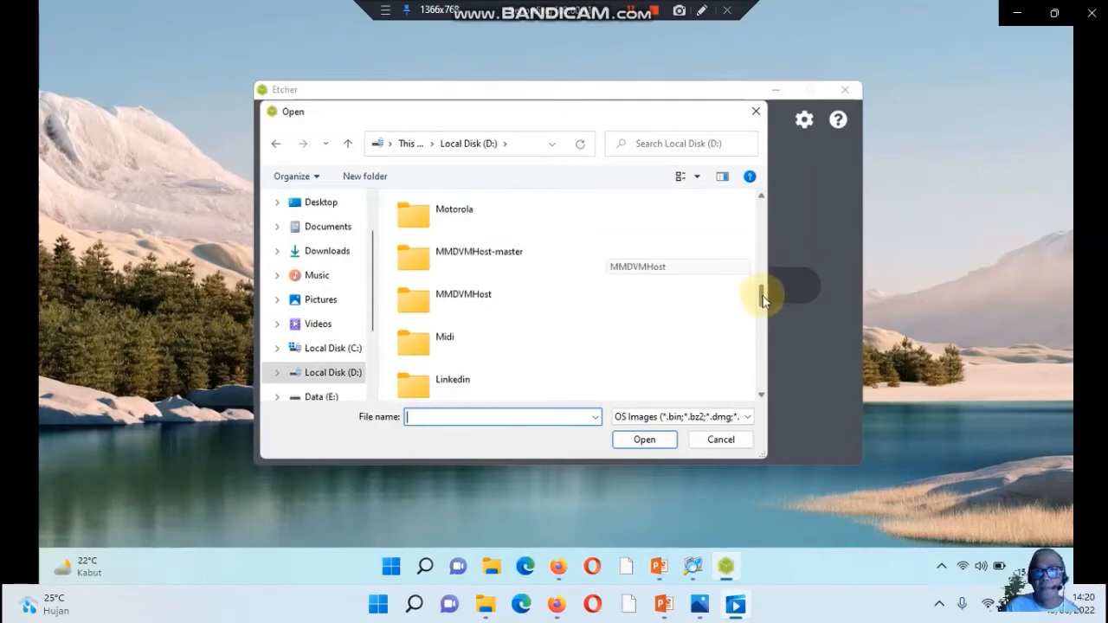
double_click(489, 300)
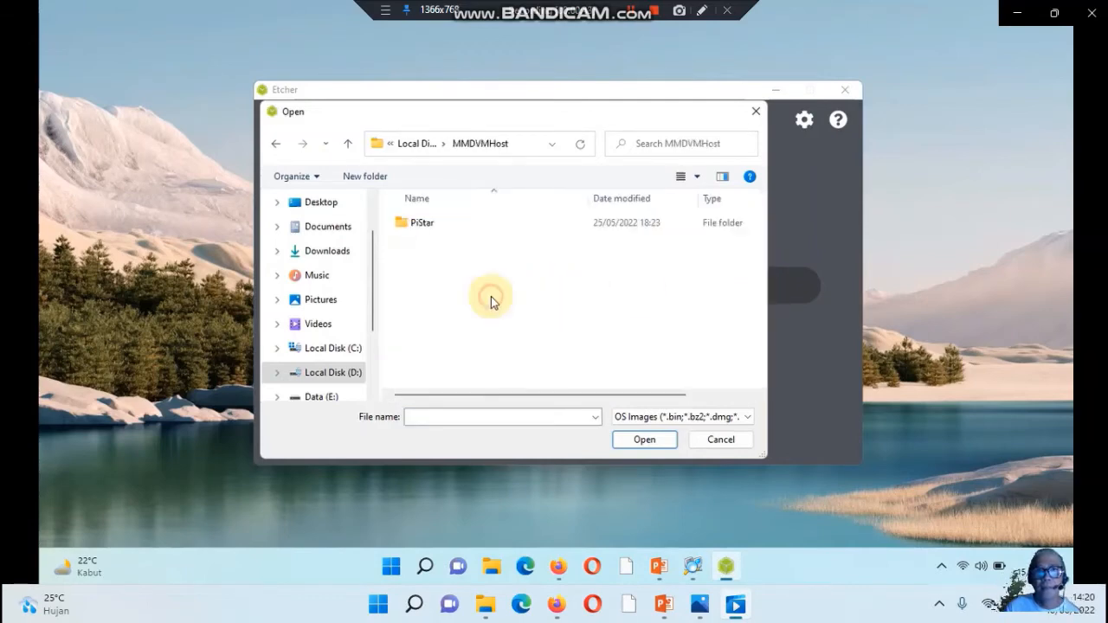
left_click(430, 223)
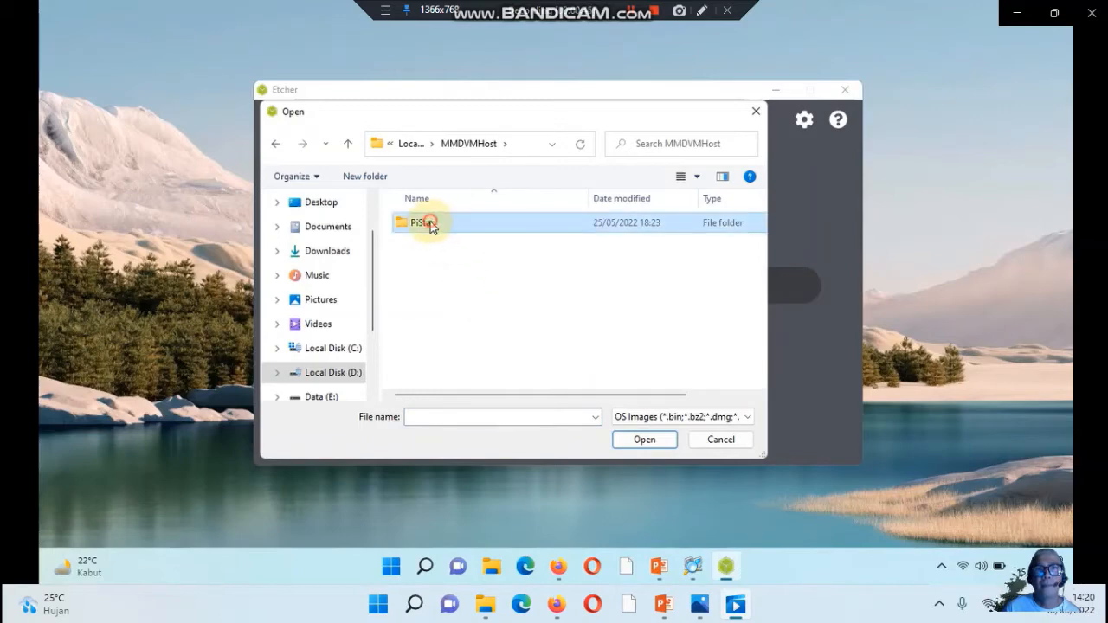
double_click(429, 223)
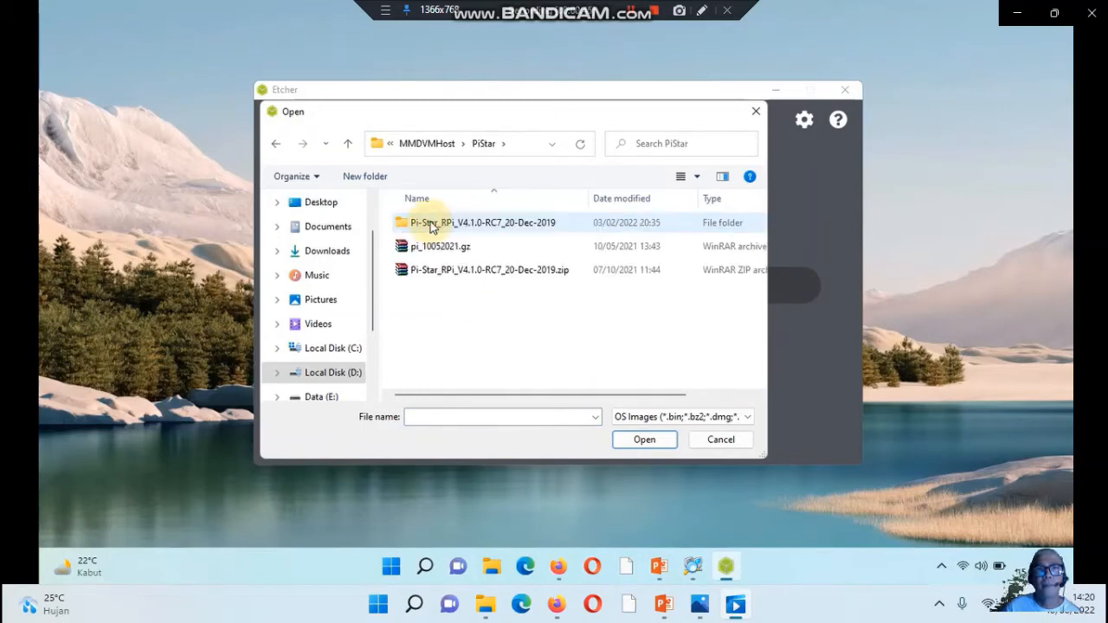
left_click(470, 270)
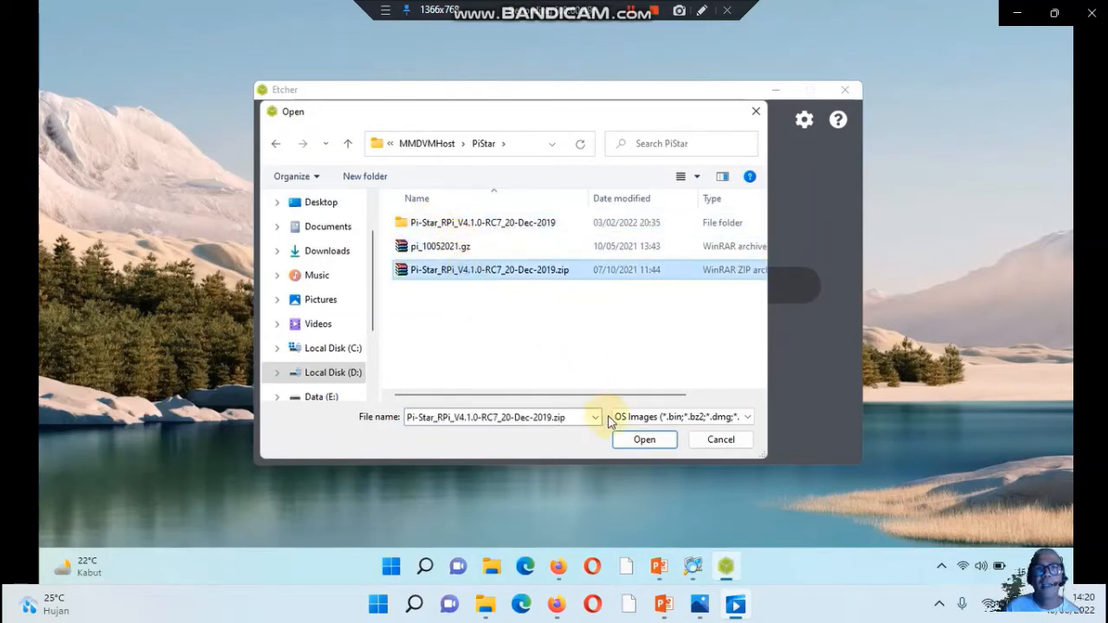
left_click(627, 441)
Choose the 16 GB SDHC Card at F:\ as the only flash target
left_click(537, 287)
left_click(319, 243)
left_click(304, 241)
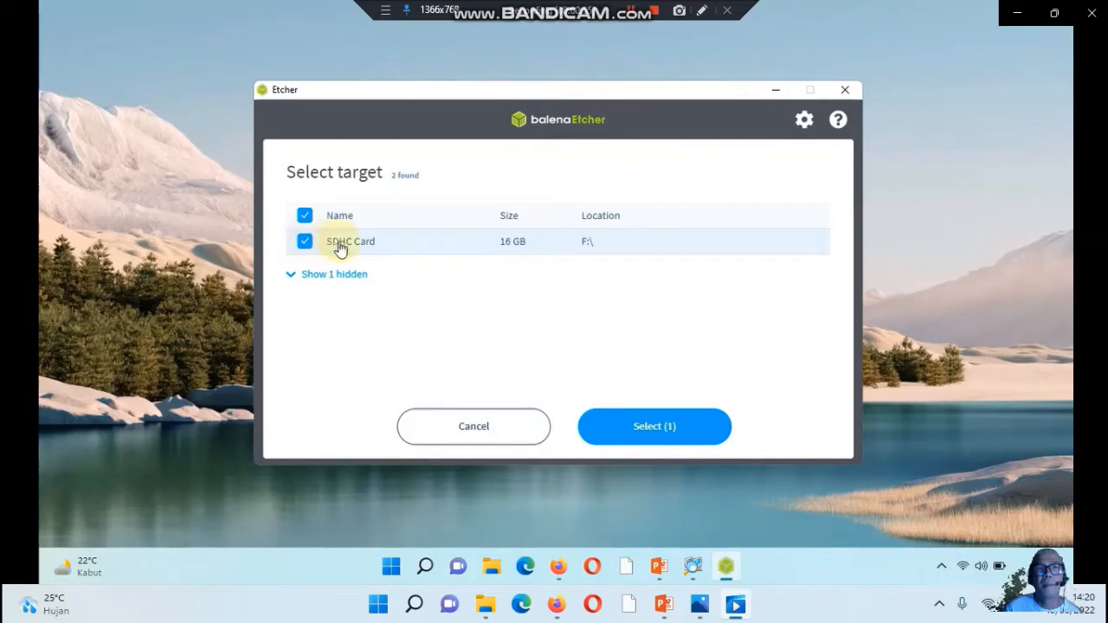
left_click(637, 426)
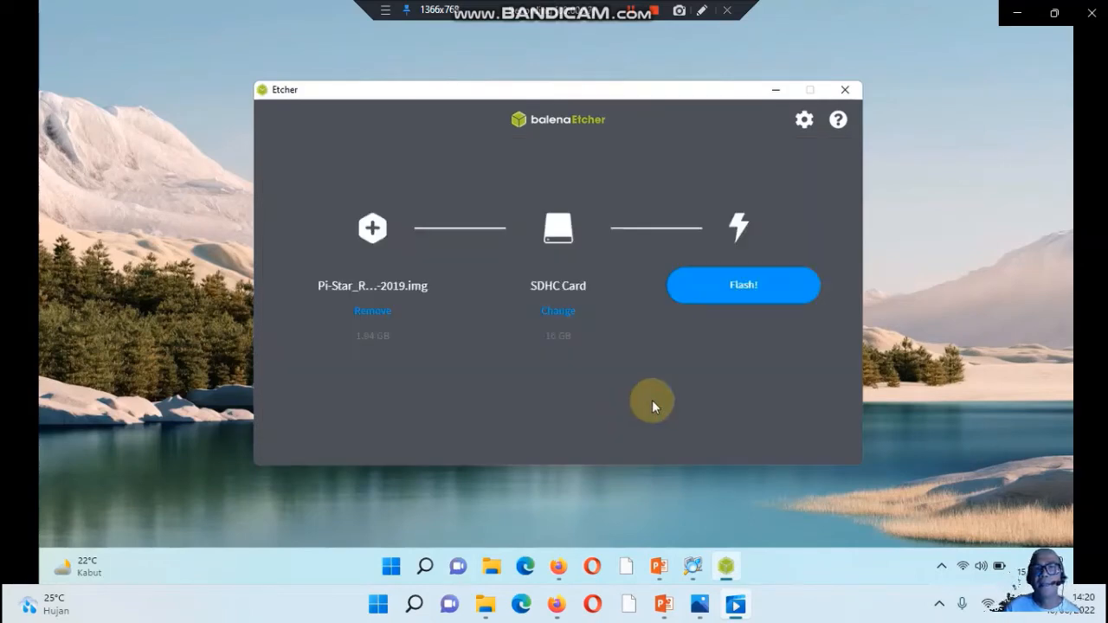
Flash the Pi-Star image to the SD card and allow Windows Command Processor to make changes to the device
left_click(732, 294)
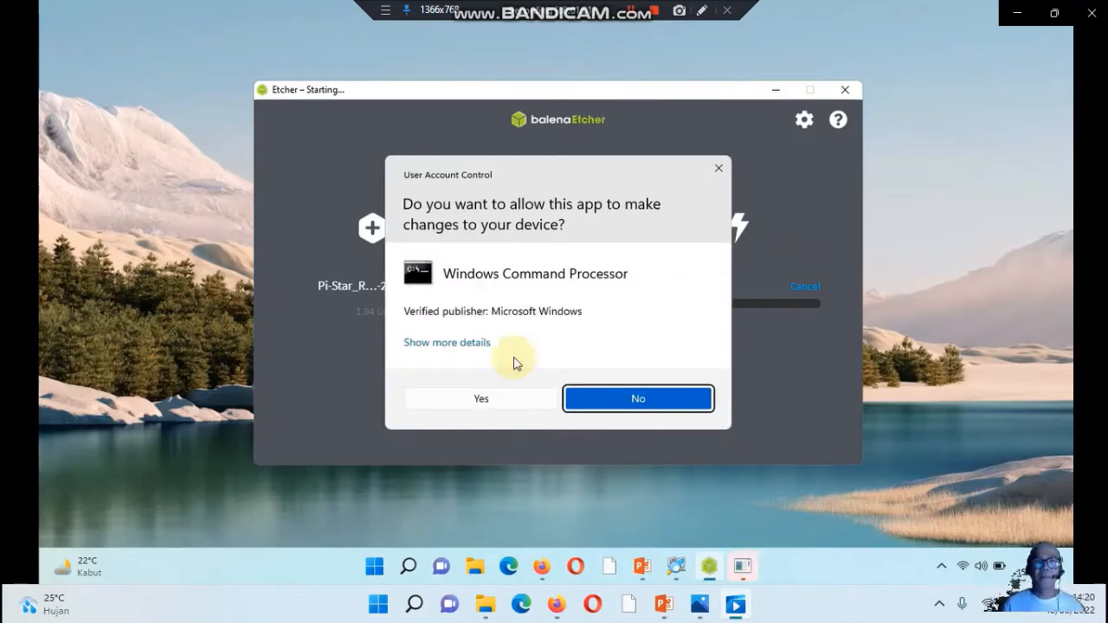
left_click(467, 400)
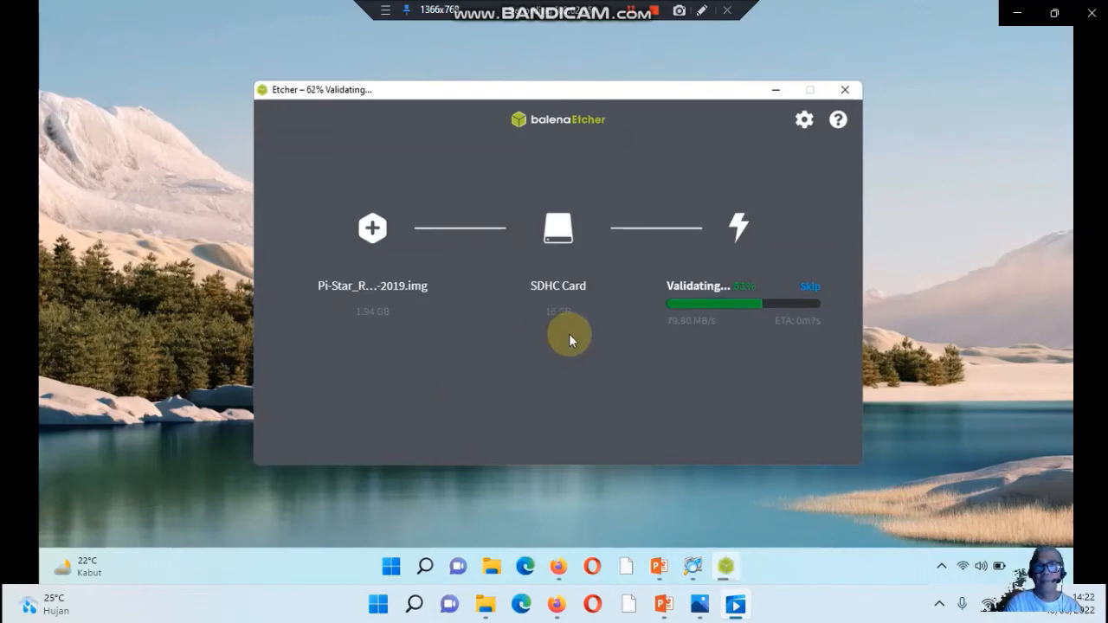
left_click(1063, 326)
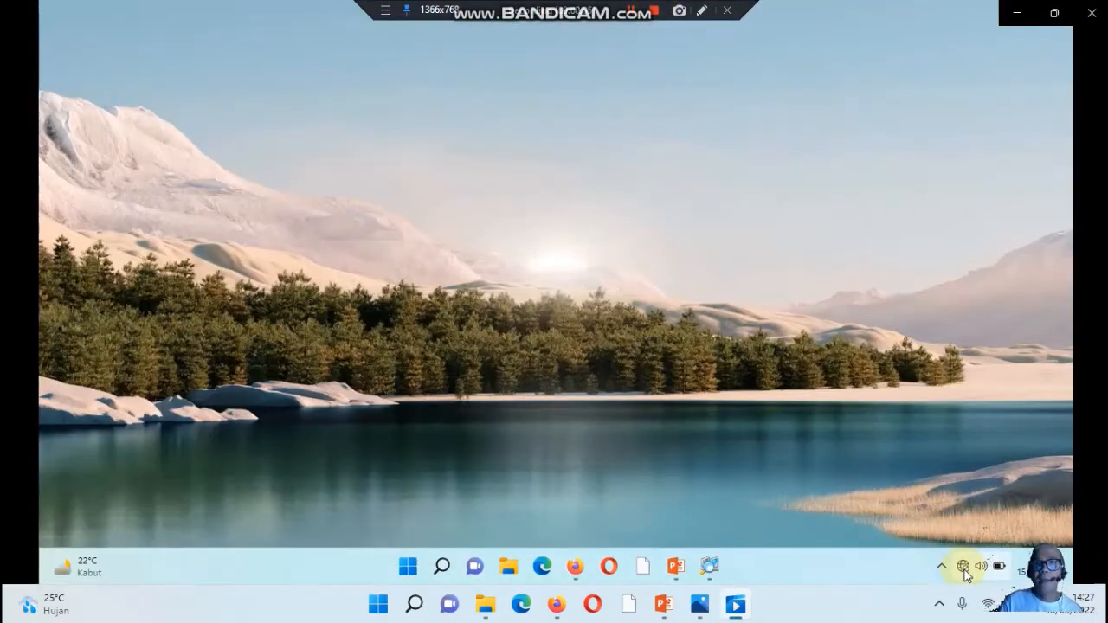
Connect the computer to the Pi-Star-Setup Wi-Fi network by entering its network security key, and close the network list
left_click(964, 569)
left_click(865, 287)
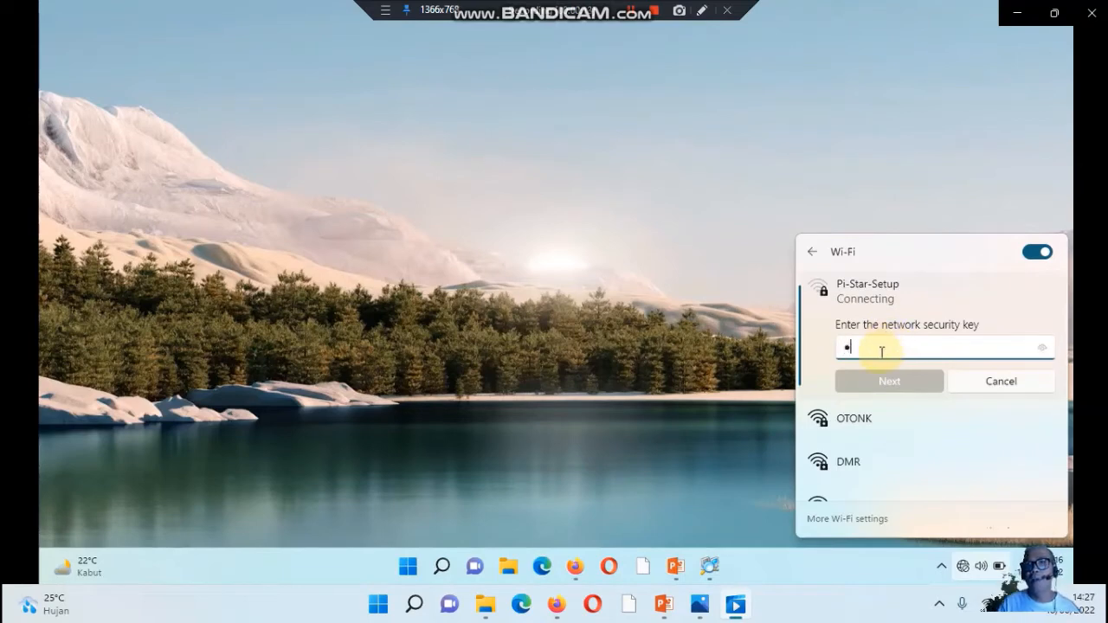
type("raspberry")
left_click(884, 383)
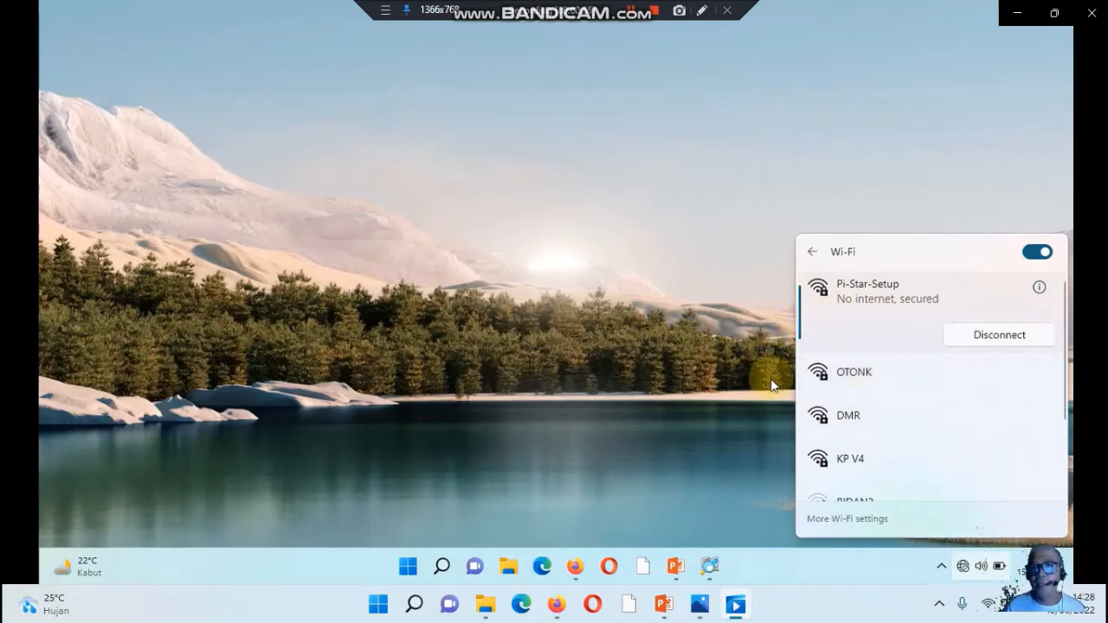
left_click(674, 366)
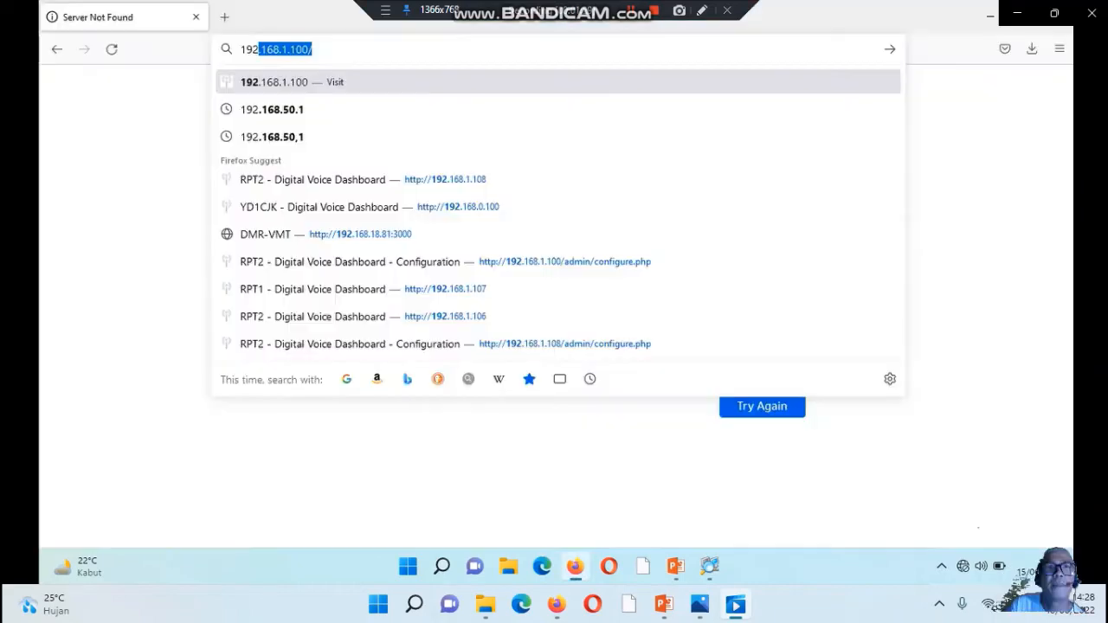
In Firefox, open 192.168.50.1 and sign in to the Pi-Star Configuration page with the saved pi-star login
key("Right")
key("BackSpace")
key("BackSpace")
key("BackSpace")
key("BackSpace")
key("BackSpace")
key("BackSpace")
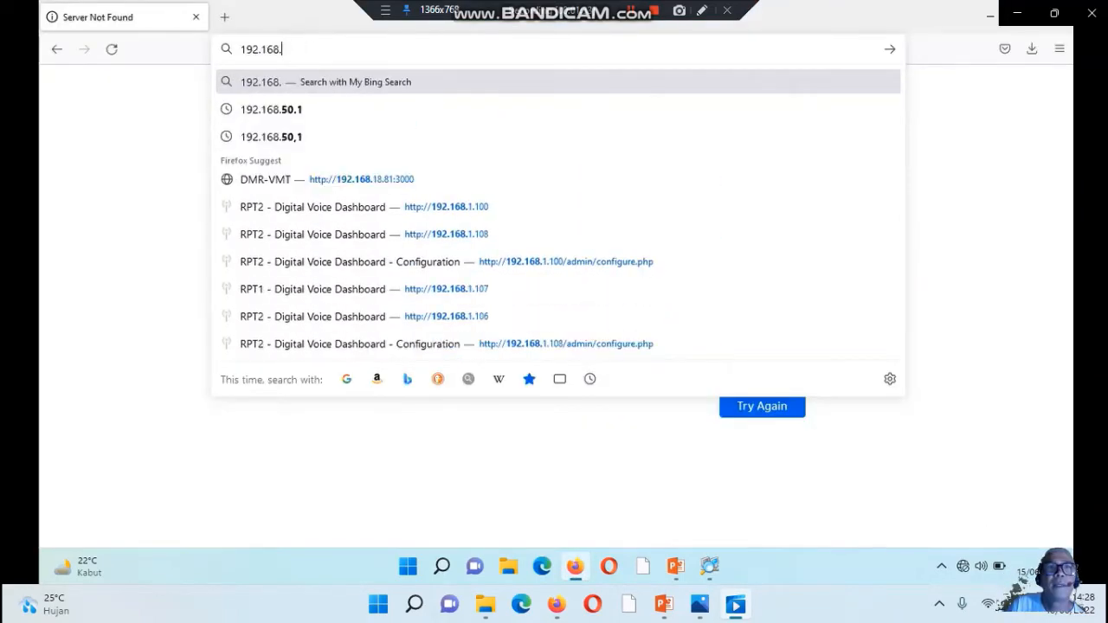
type("50.1/")
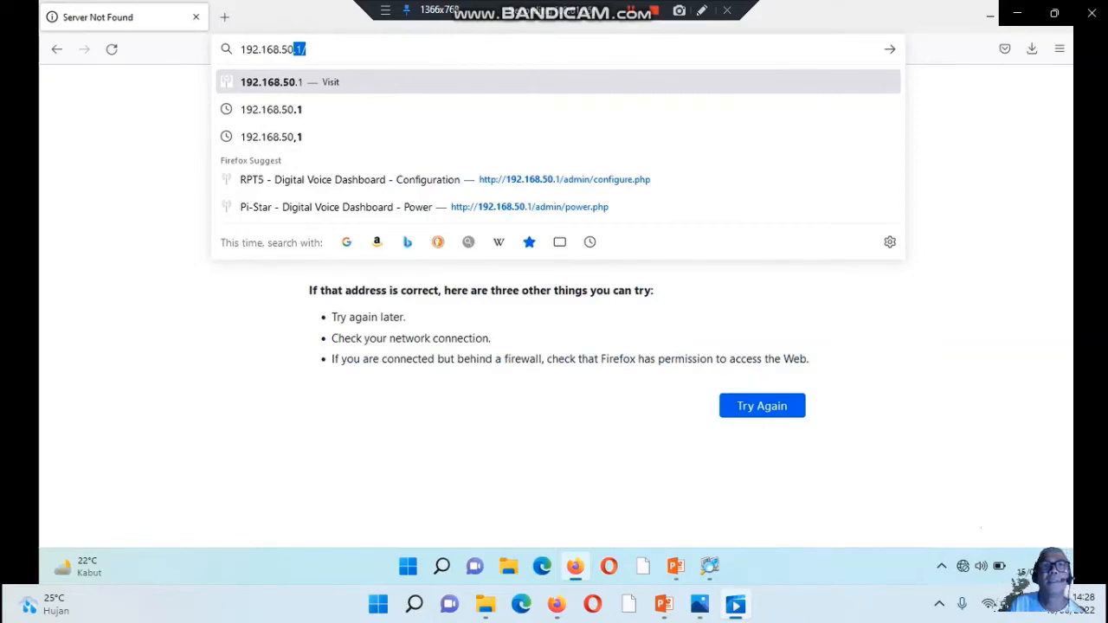
left_click(401, 50)
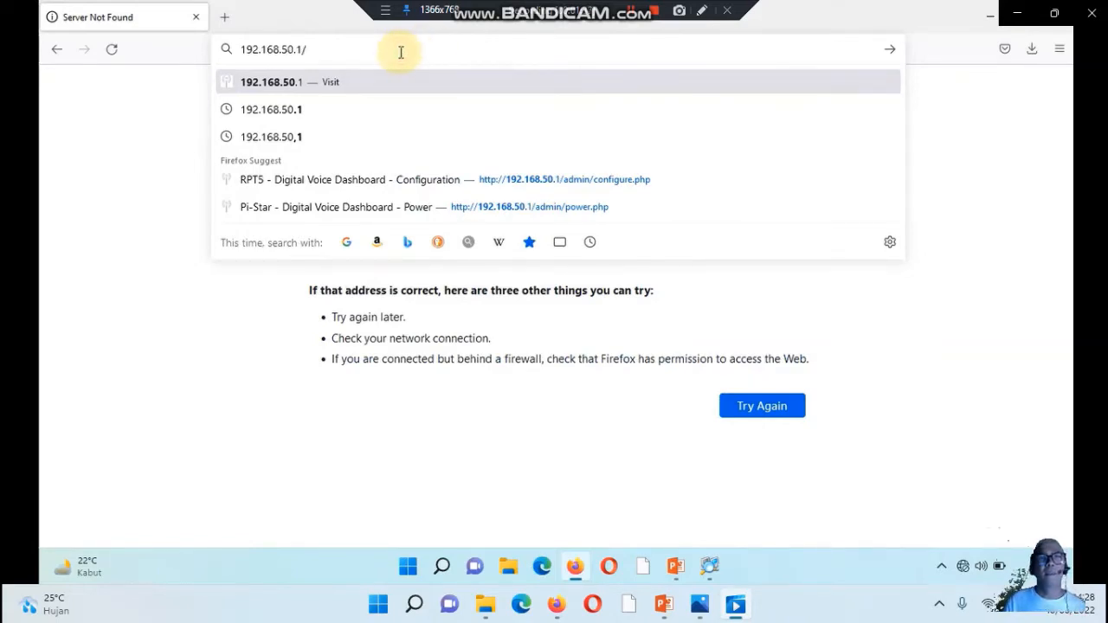
key("Return")
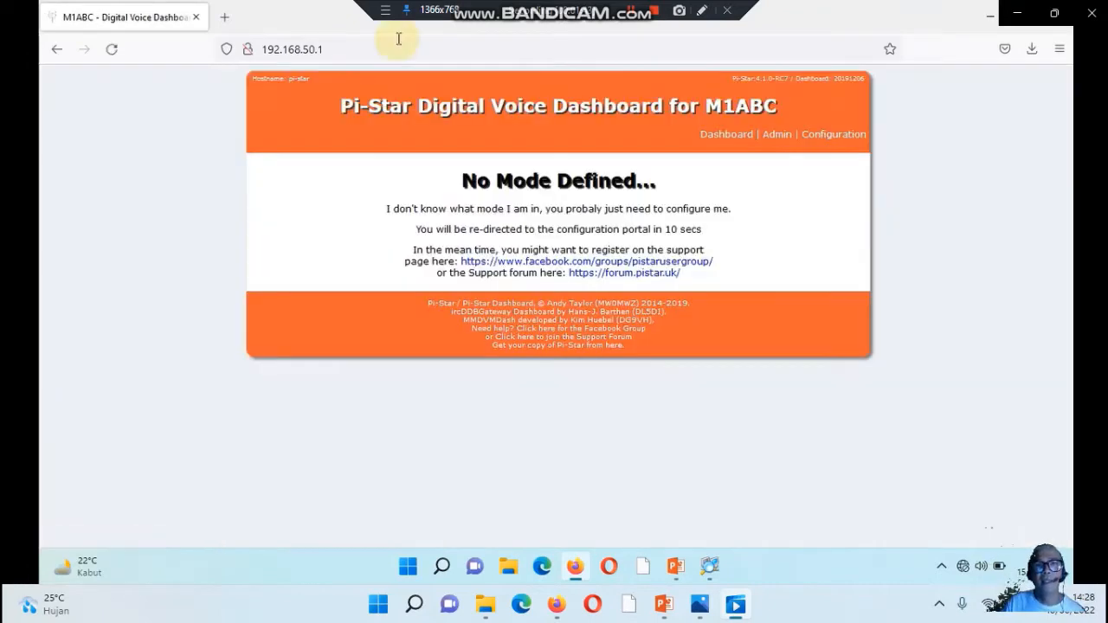
left_click(816, 136)
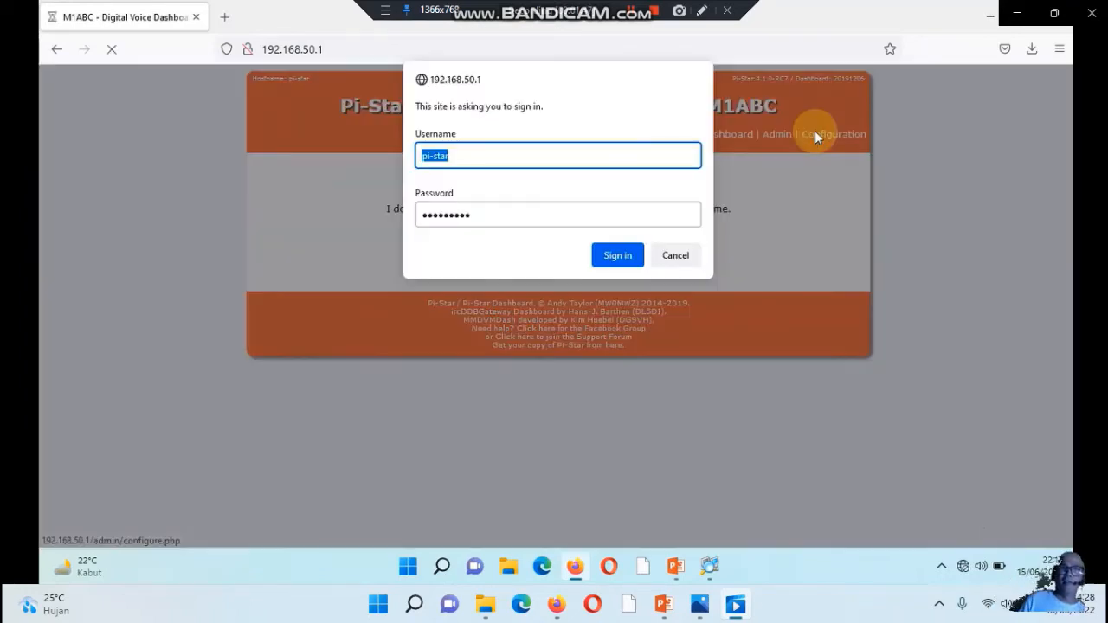
left_click(616, 255)
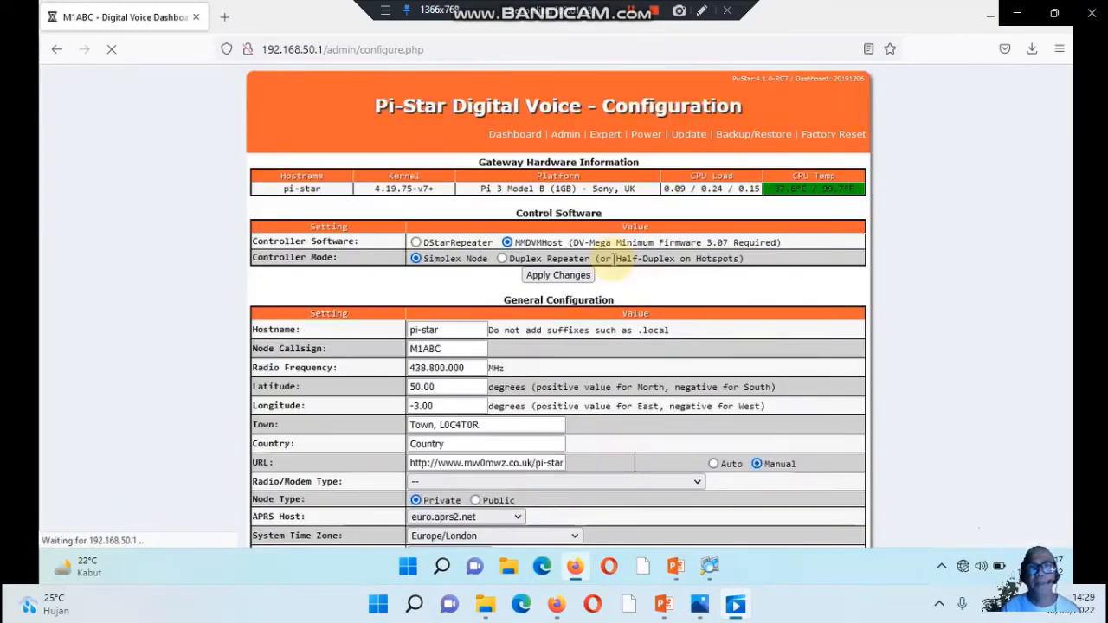
In Wireless Configuration, try to set the WiFi regulatory domain to ID and scan for available networks
scroll(446, 312, "down", 5)
left_click(442, 312)
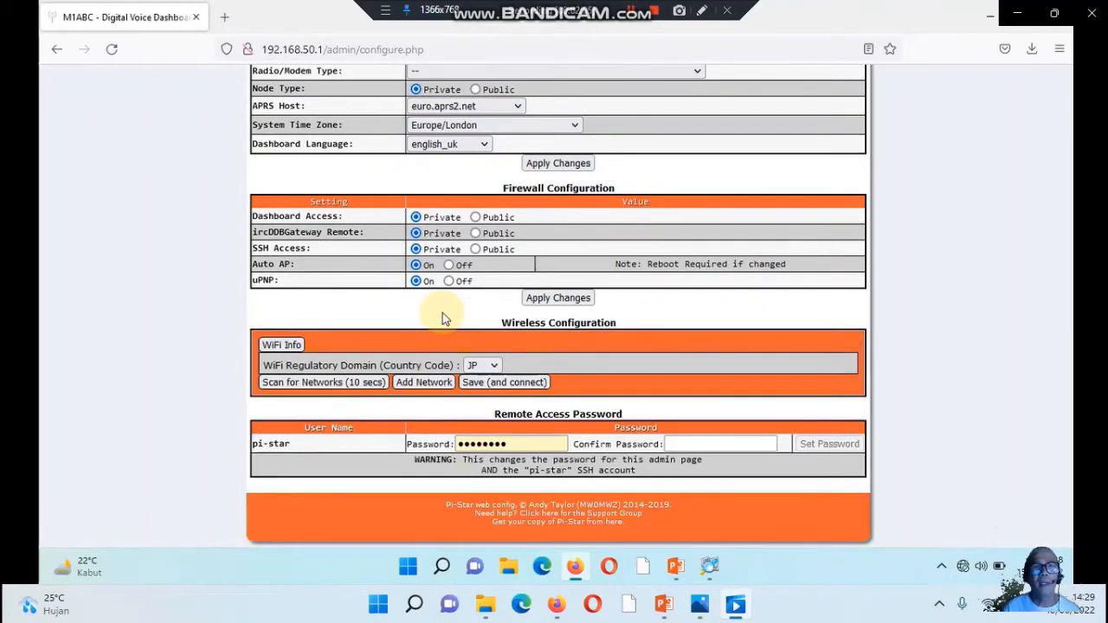
left_click(494, 367)
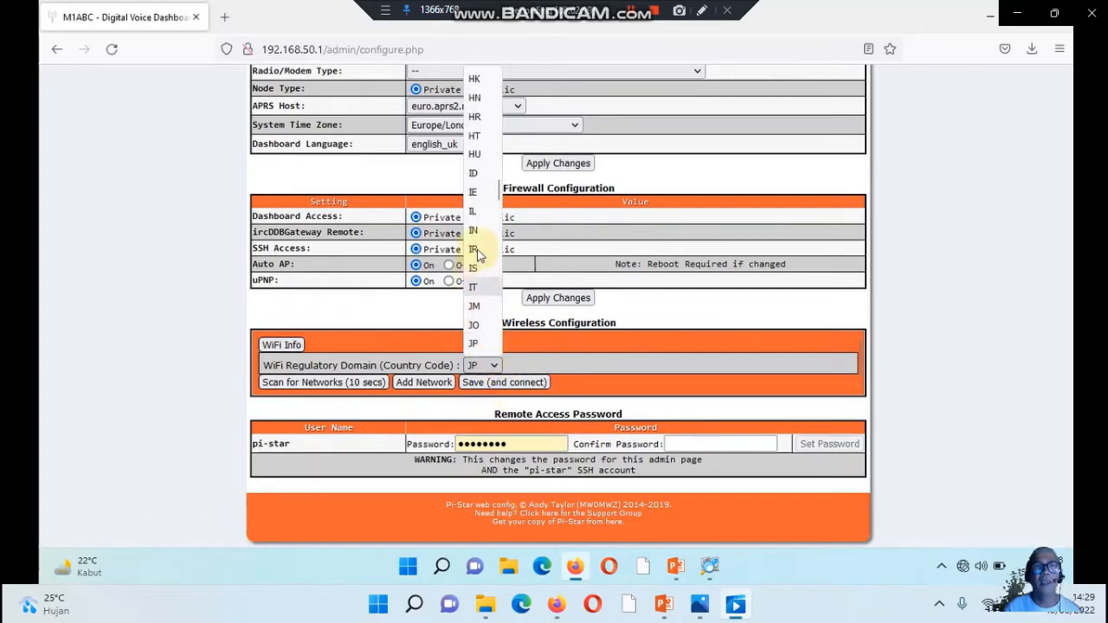
left_click(478, 177)
left_click(296, 383)
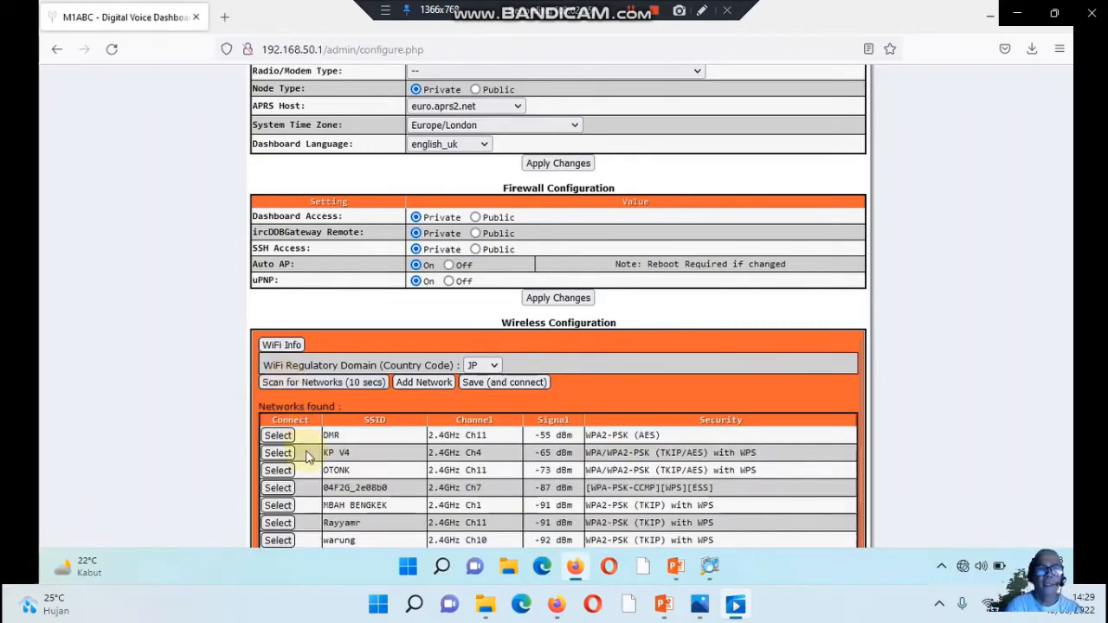
Select the DMR network, replace its PSK with the network's password, and save and connect
left_click(277, 435)
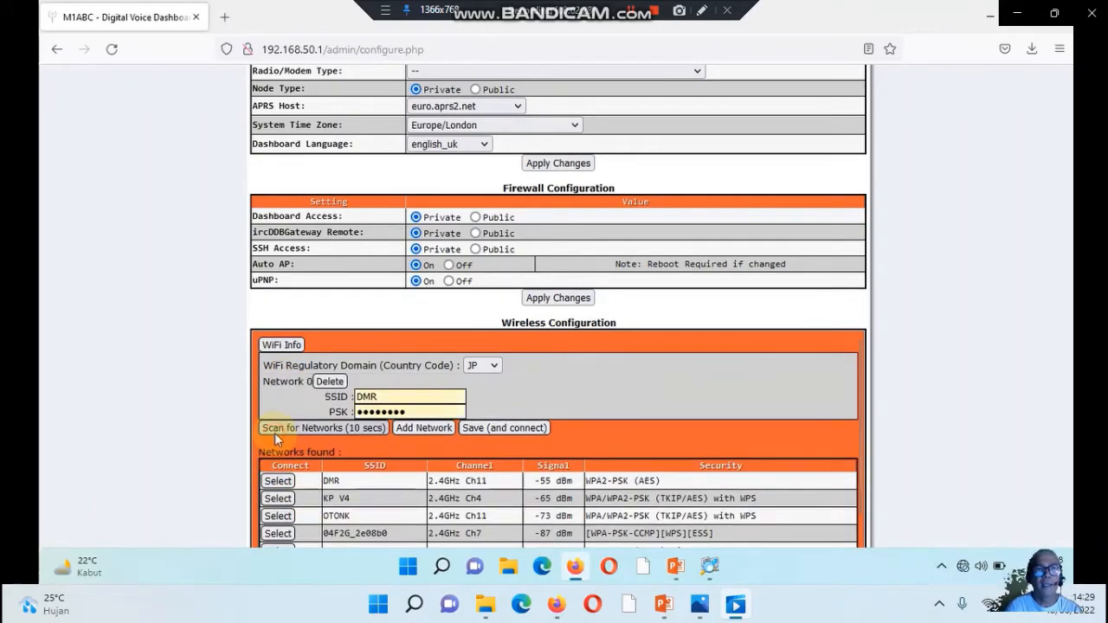
left_click(408, 413)
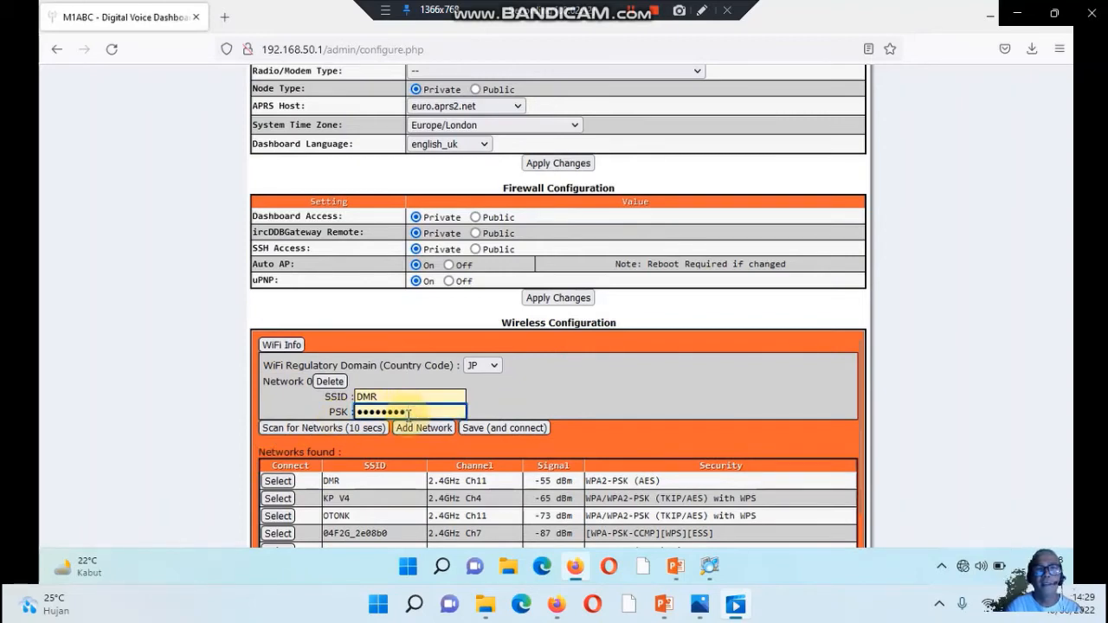
key("BackSpace")
key("BackSpace")
key("BackSpace")
key("BackSpace")
key("BackSpace")
key("BackSpace")
key("BackSpace")
key("BackSpace")
key("BackSpace")
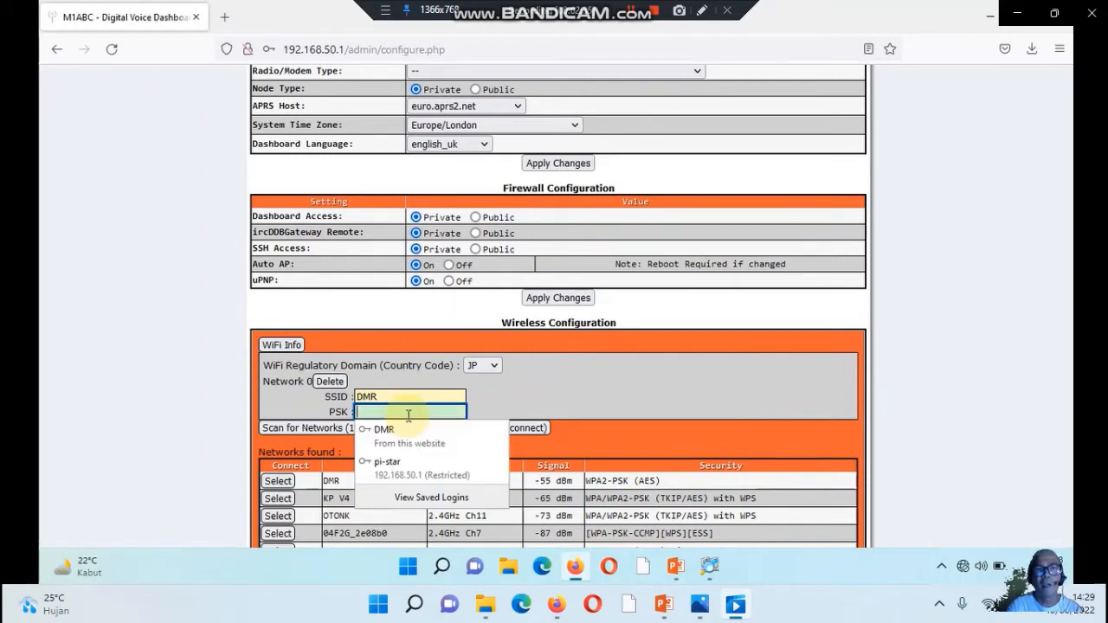
type("•••••••")
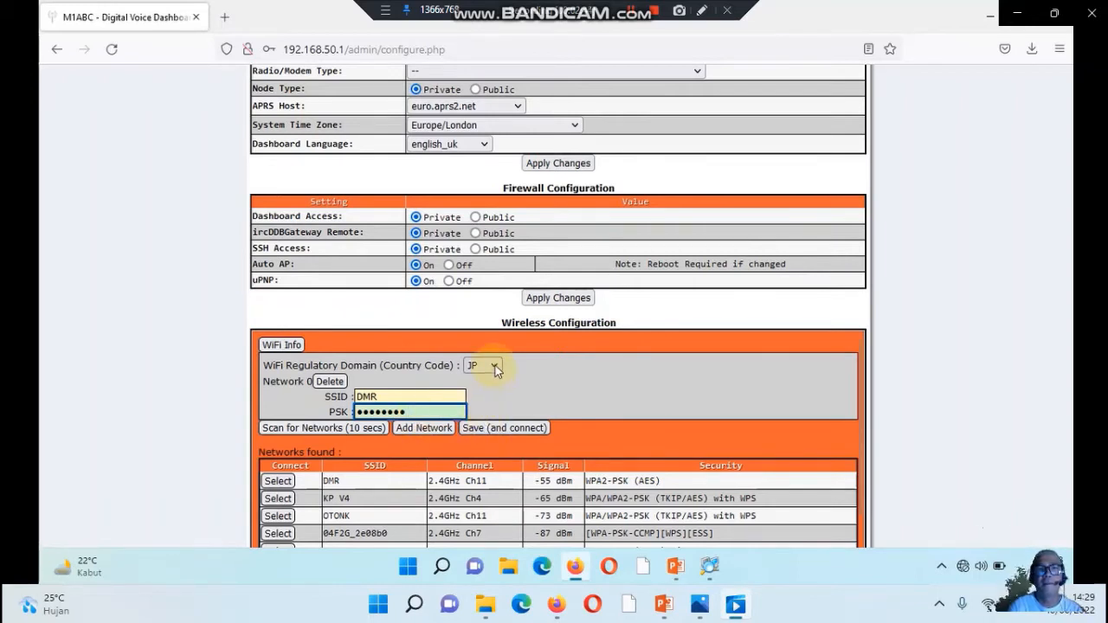
left_click(485, 427)
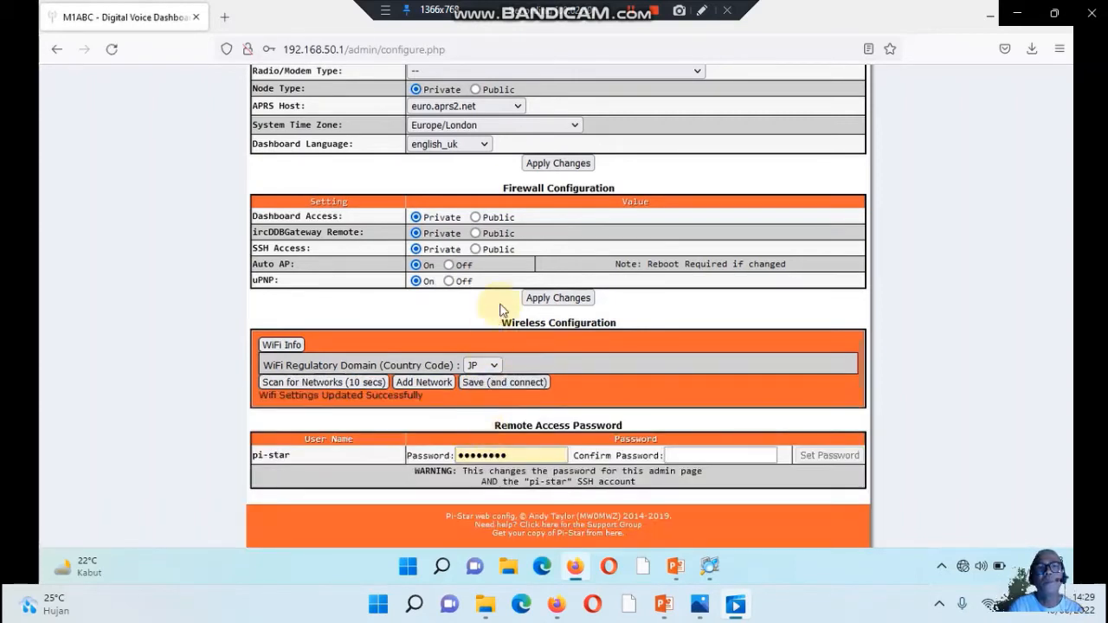
Apply the Control Software settings with MMDVMHost and Simplex Node, and acknowledge the modem selection warning
scroll(507, 292, "up", 5)
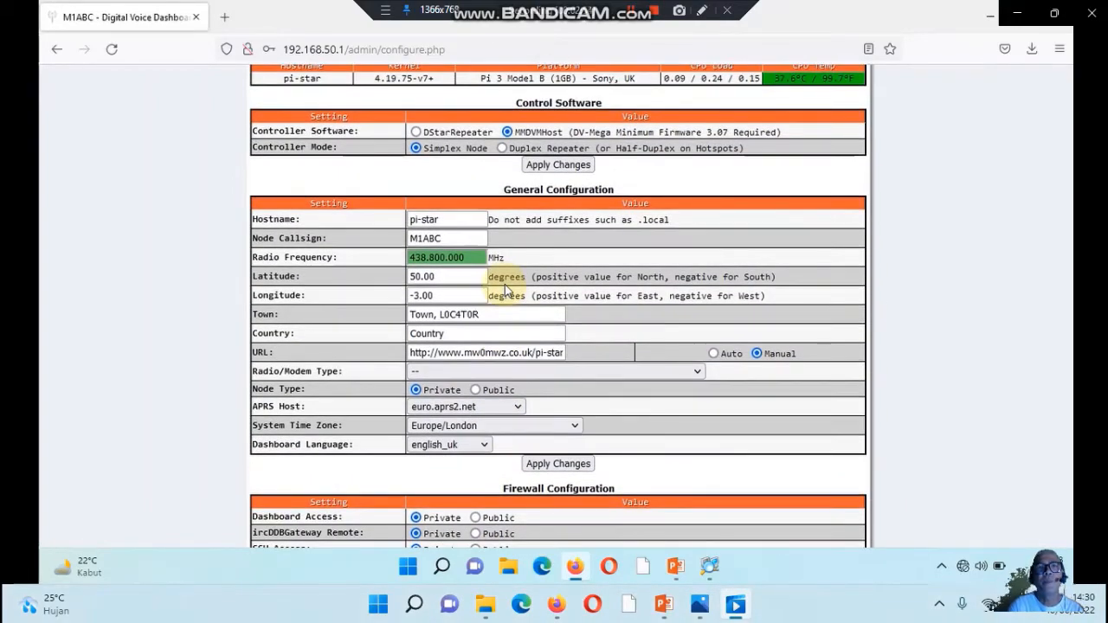
scroll(505, 292, "up", 1)
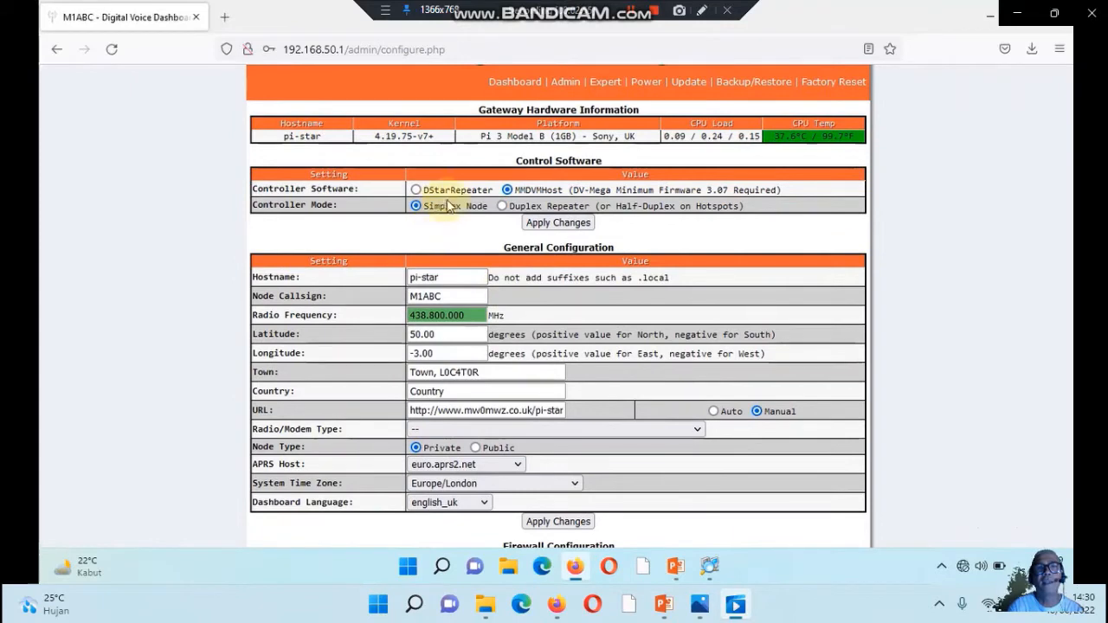
left_click(554, 223)
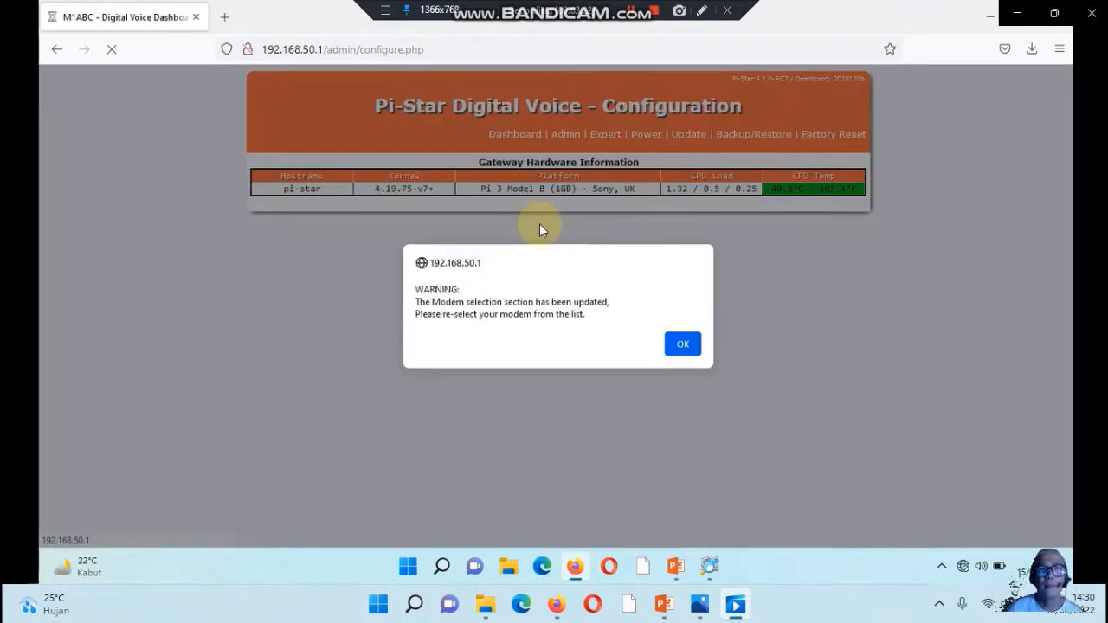
left_click(683, 345)
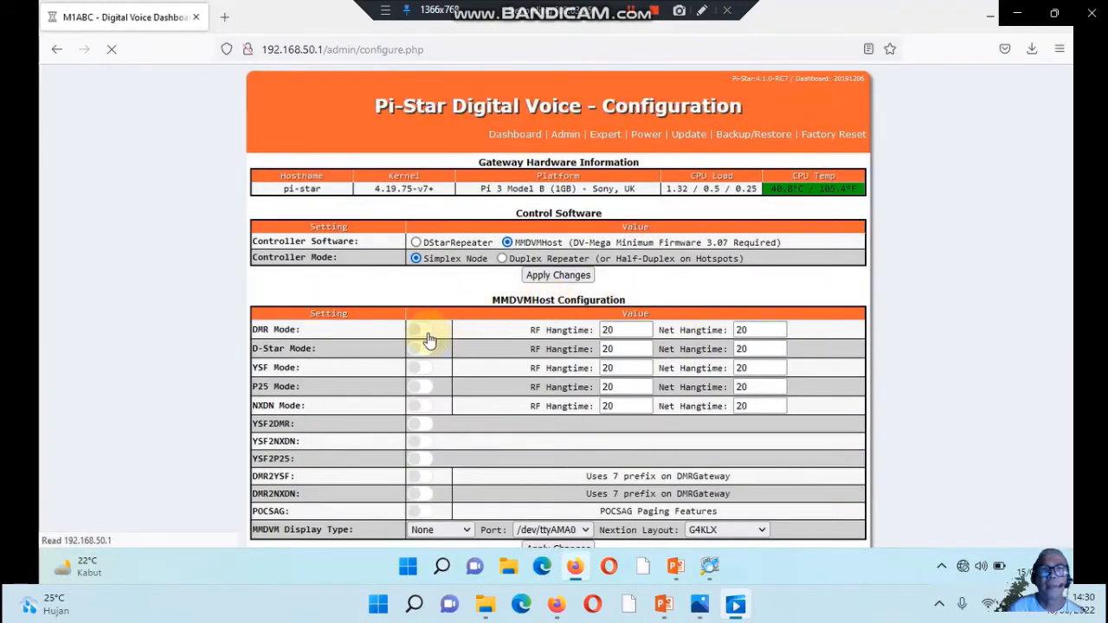
Enable DMR Mode in the MMDVMHost Configuration and set the Node Callsign to RPT3
left_click(424, 333)
scroll(520, 359, "down", 2)
scroll(520, 360, "down", 2)
scroll(498, 361, "down", 2)
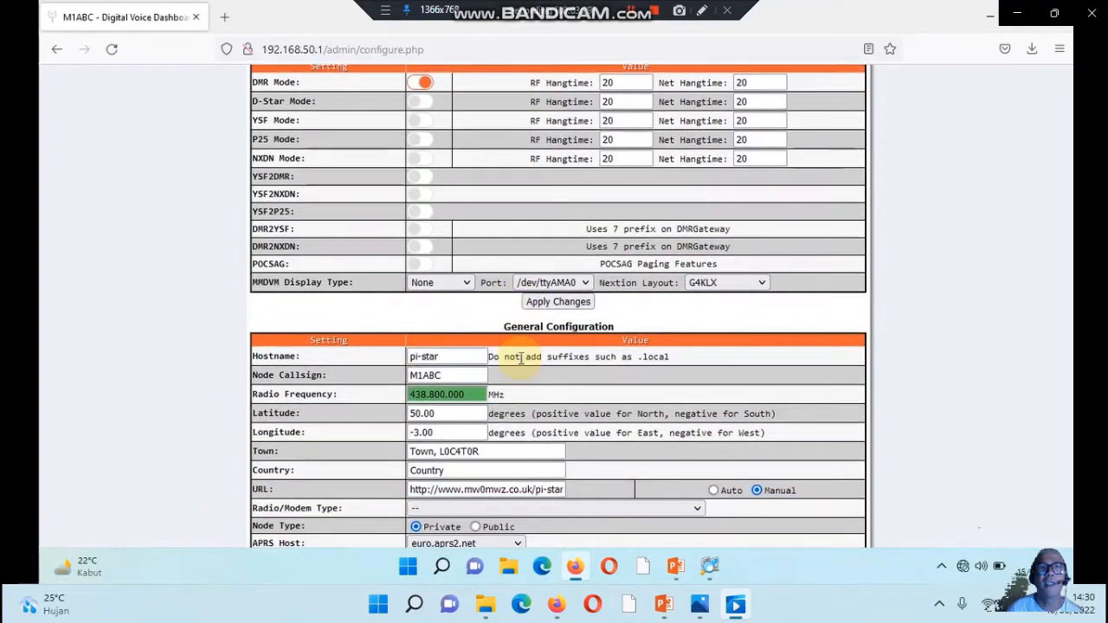
left_click(451, 375)
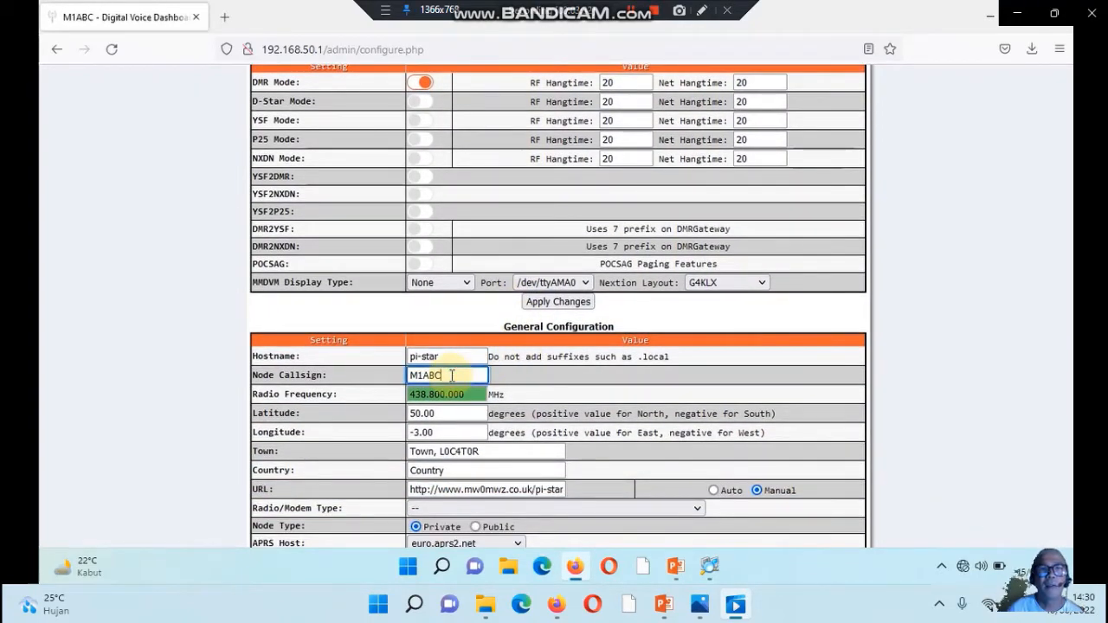
key("BackSpace")
key("BackSpace")
key("BackSpace")
key("BackSpace")
key("BackSpace")
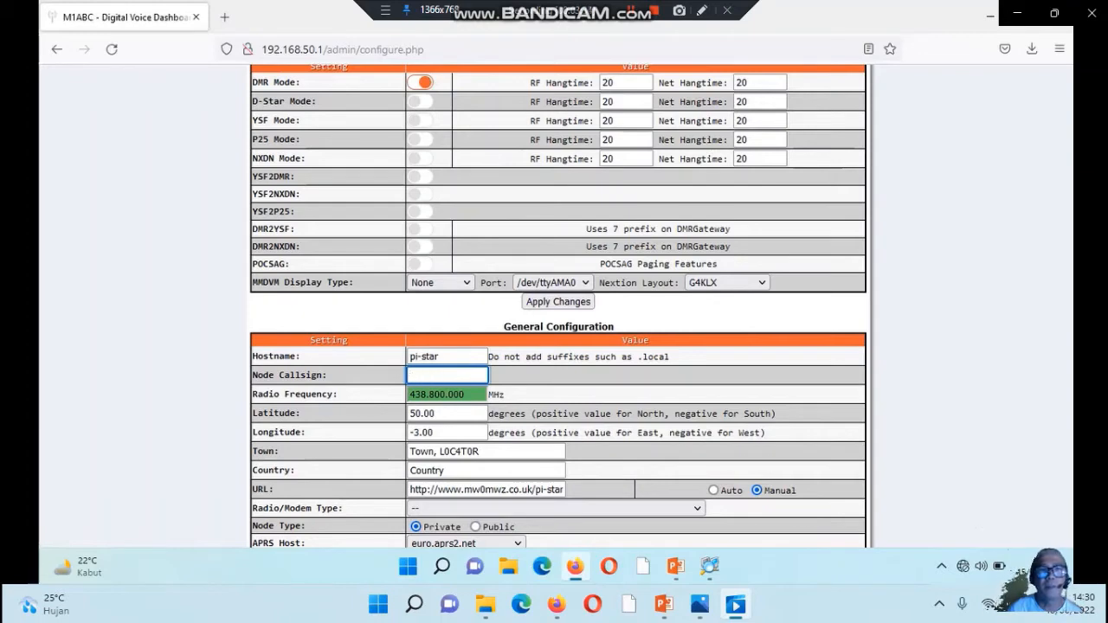
type("RPT")
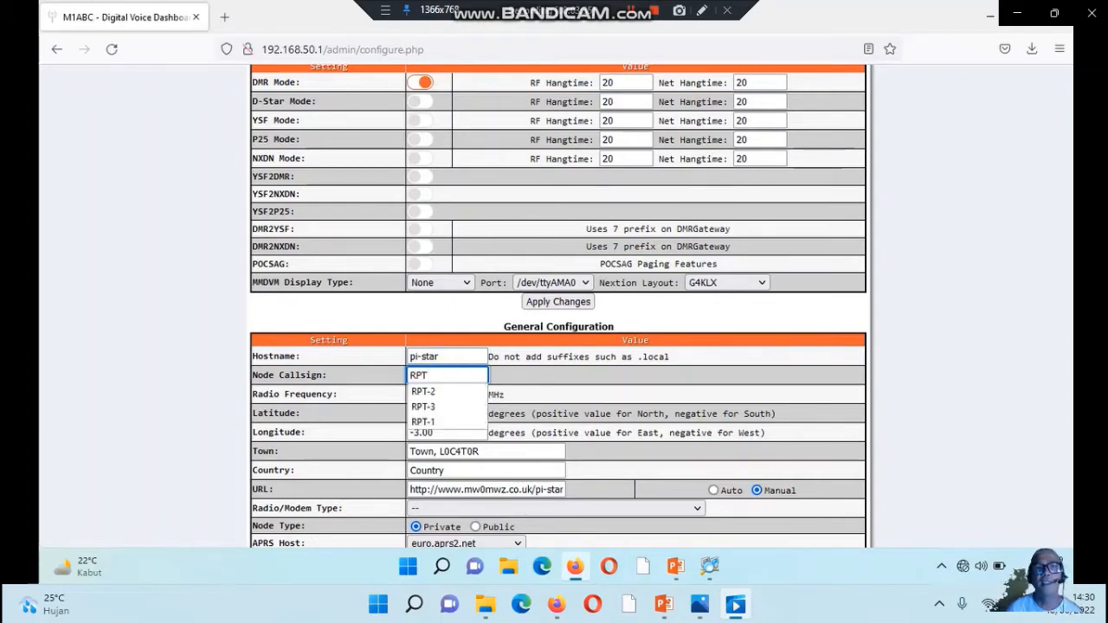
type("3")
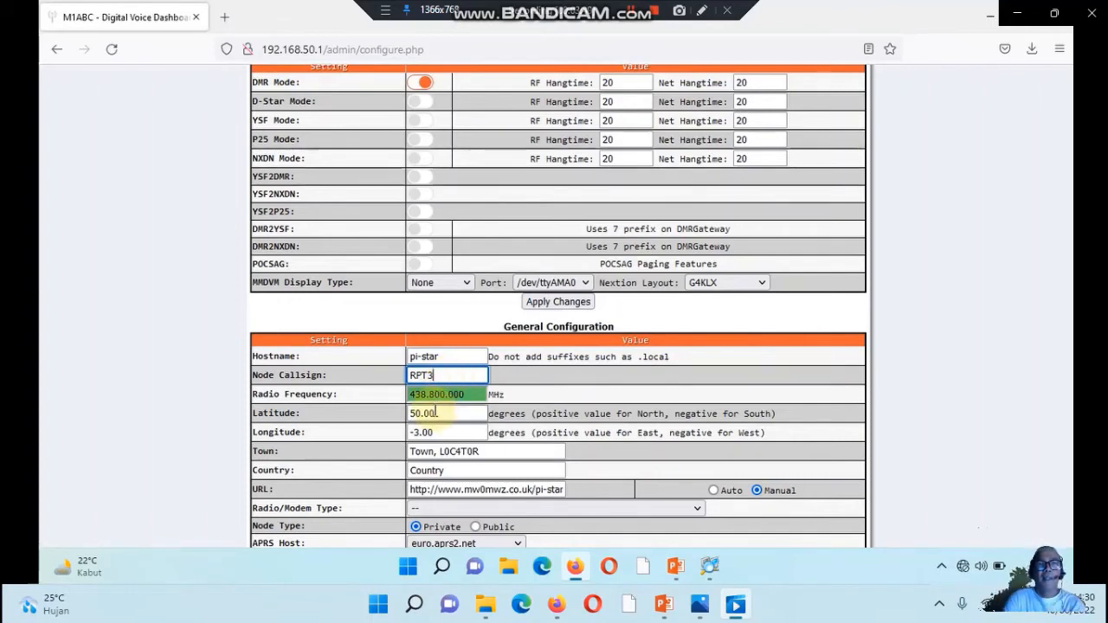
key("Return")
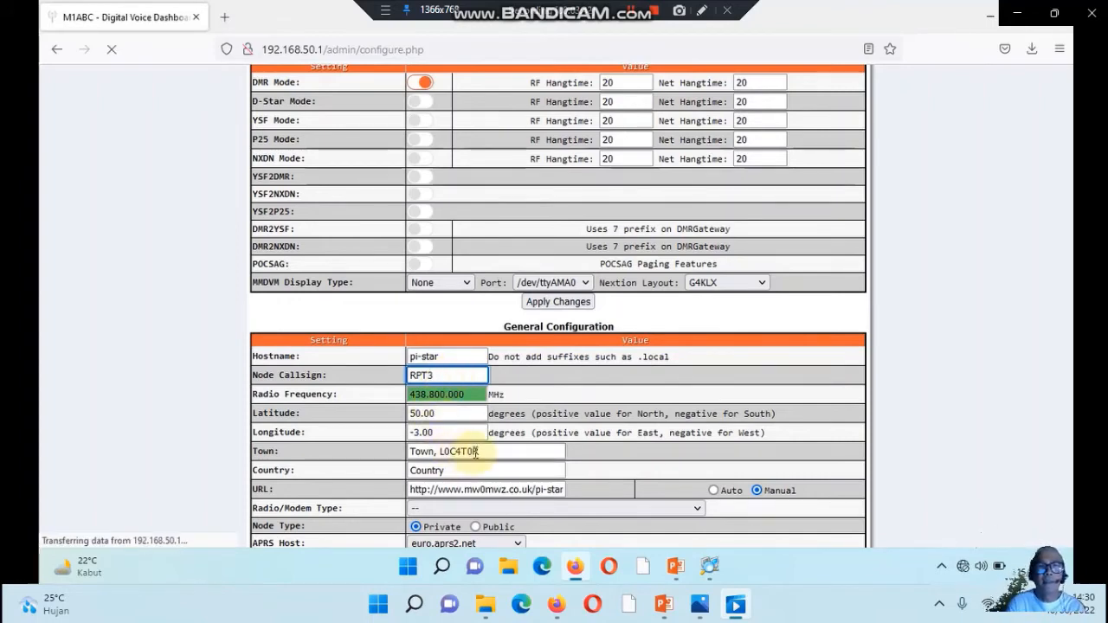
Replace the Town entry in General Configuration with Site3
left_click(489, 451)
key("BackSpace")
key("BackSpace")
key("BackSpace")
key("BackSpace")
key("BackSpace")
key("BackSpace")
key("BackSpace")
key("BackSpace")
key("BackSpace")
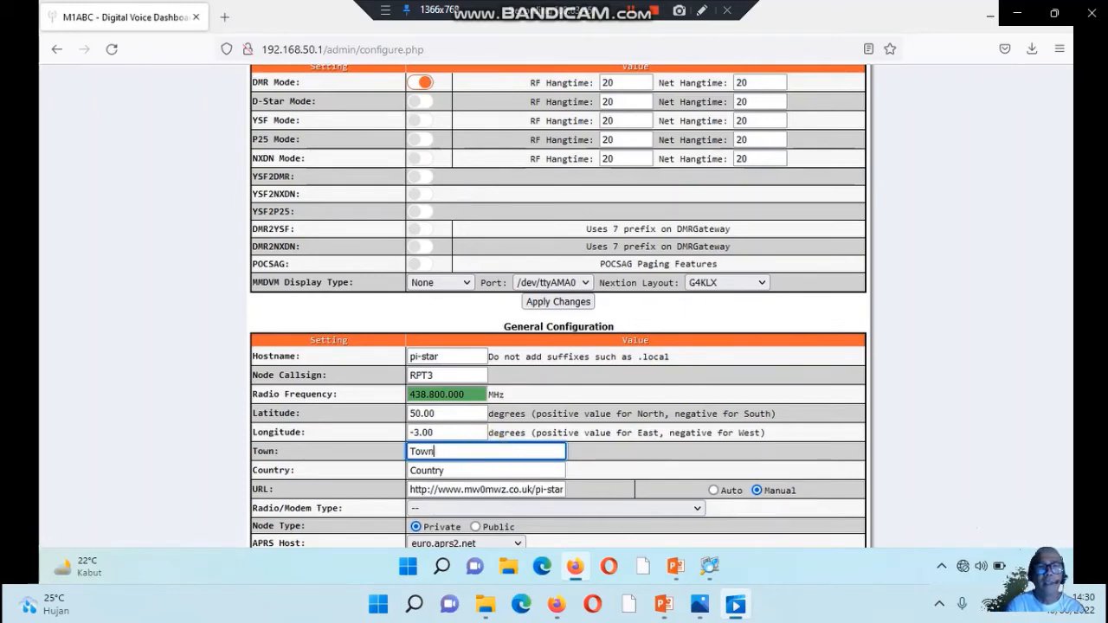
key("BackSpace")
key("BackSpace")
key("BackSpace")
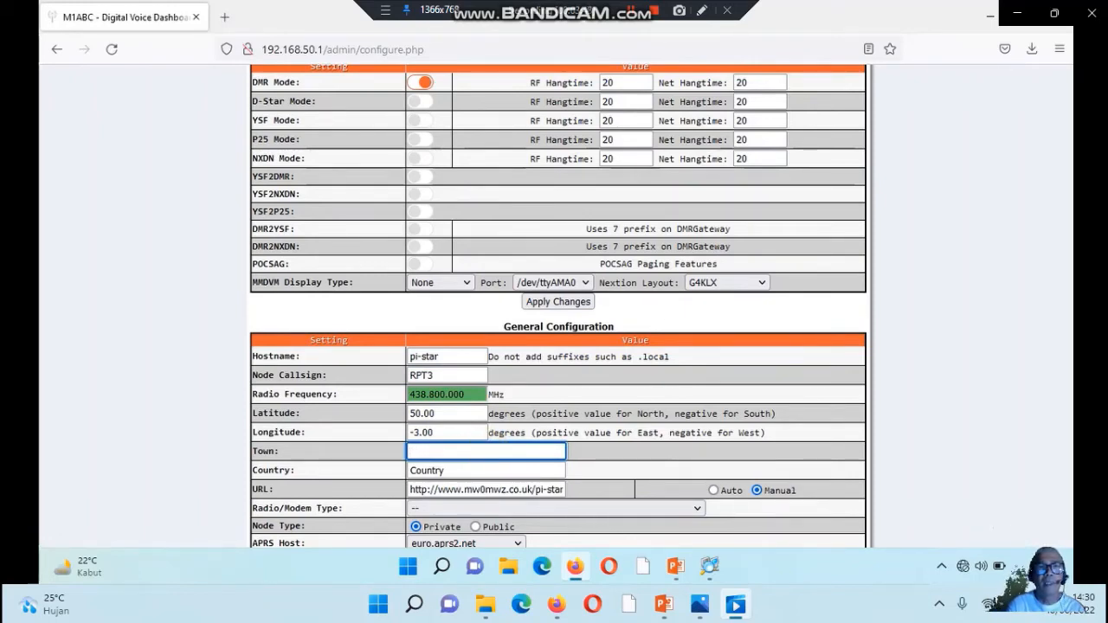
type("Site")
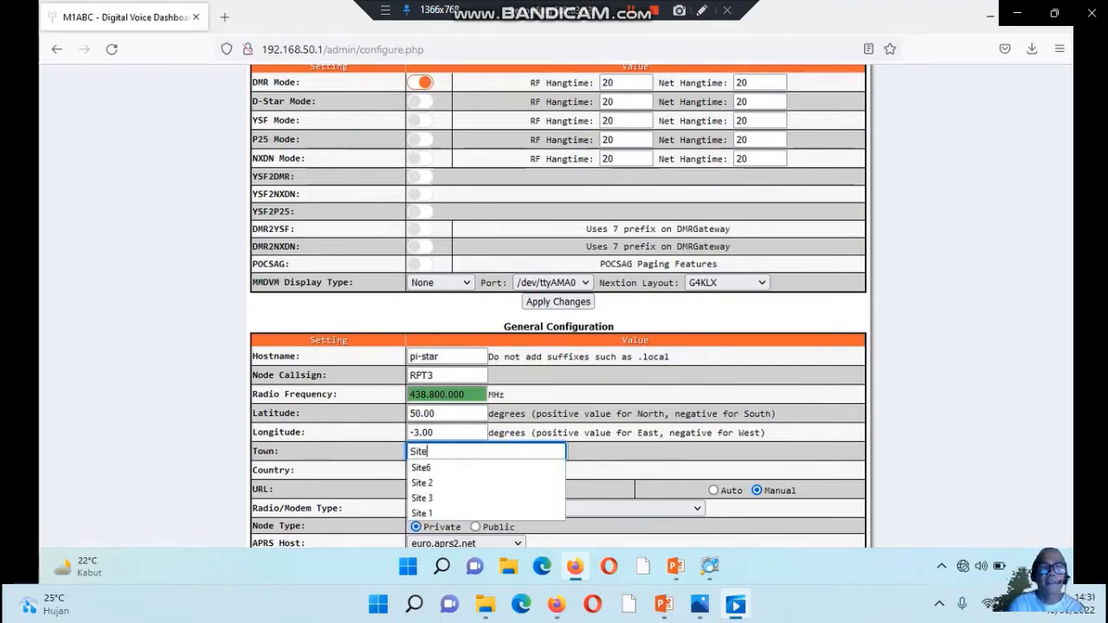
type("3")
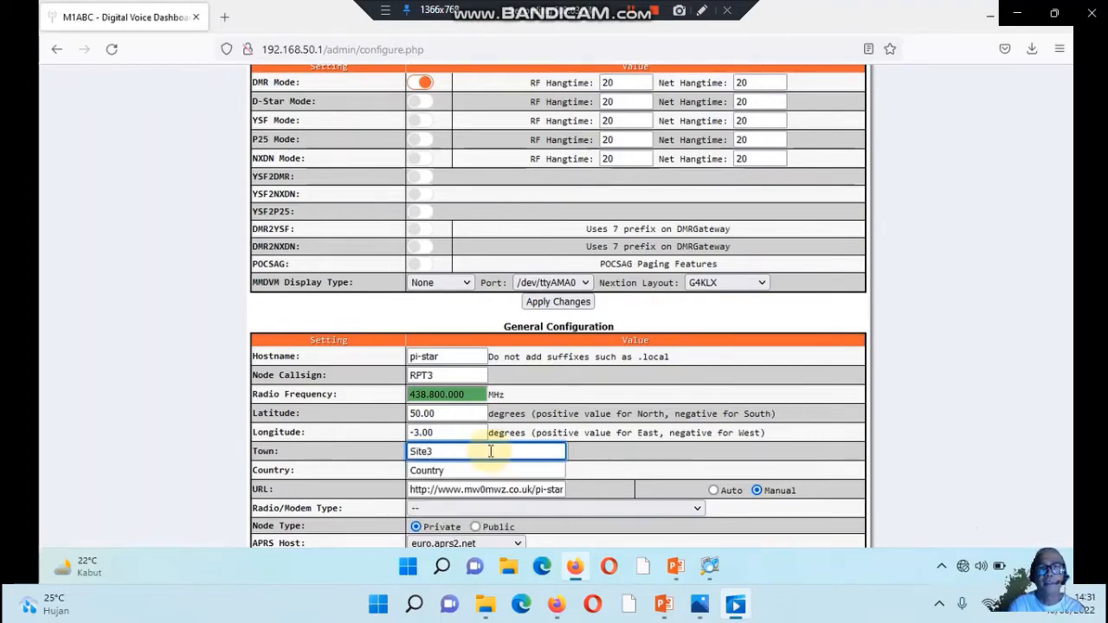
Replace the Country entry in General Configuration with Indonesia
left_click(466, 473)
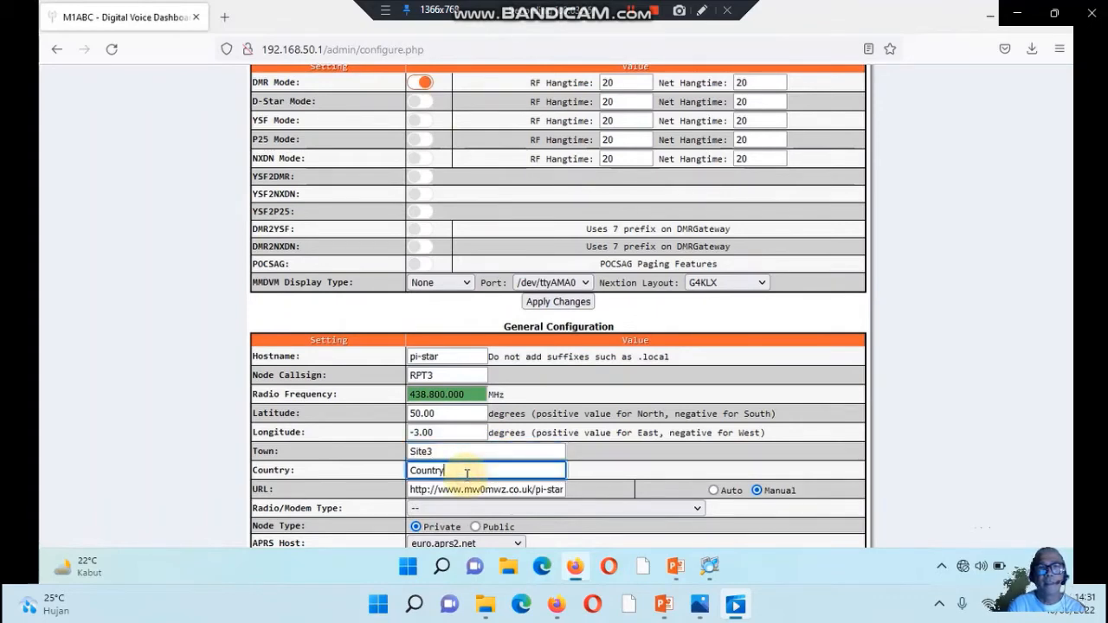
key("BackSpace")
key("BackSpace")
key("BackSpace")
key("BackSpace")
key("BackSpace")
key("BackSpace")
key("BackSpace")
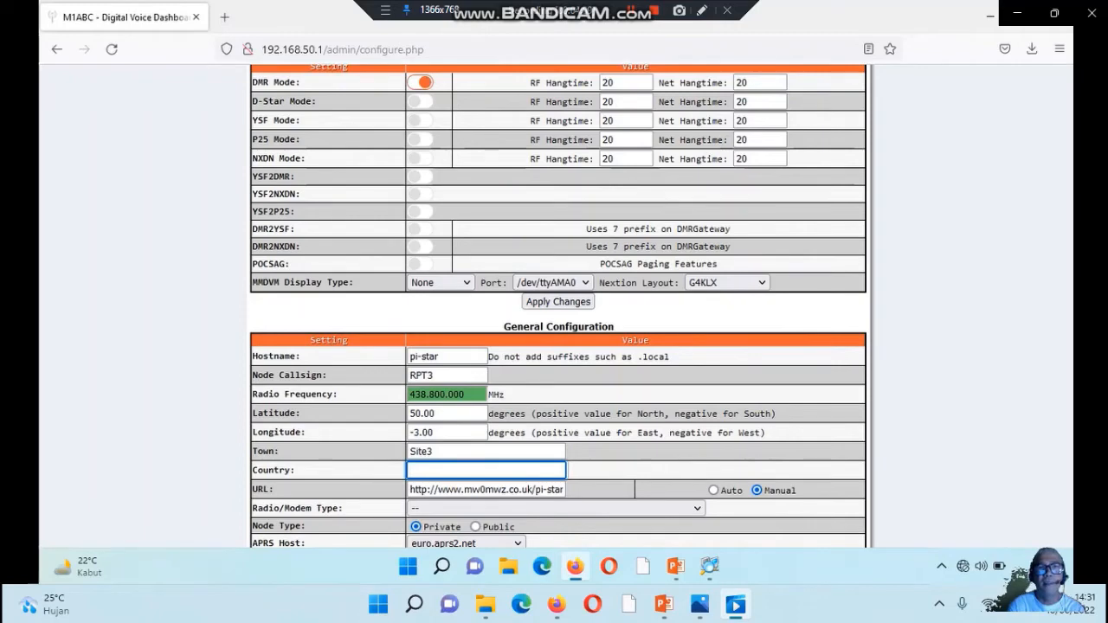
type("Indo")
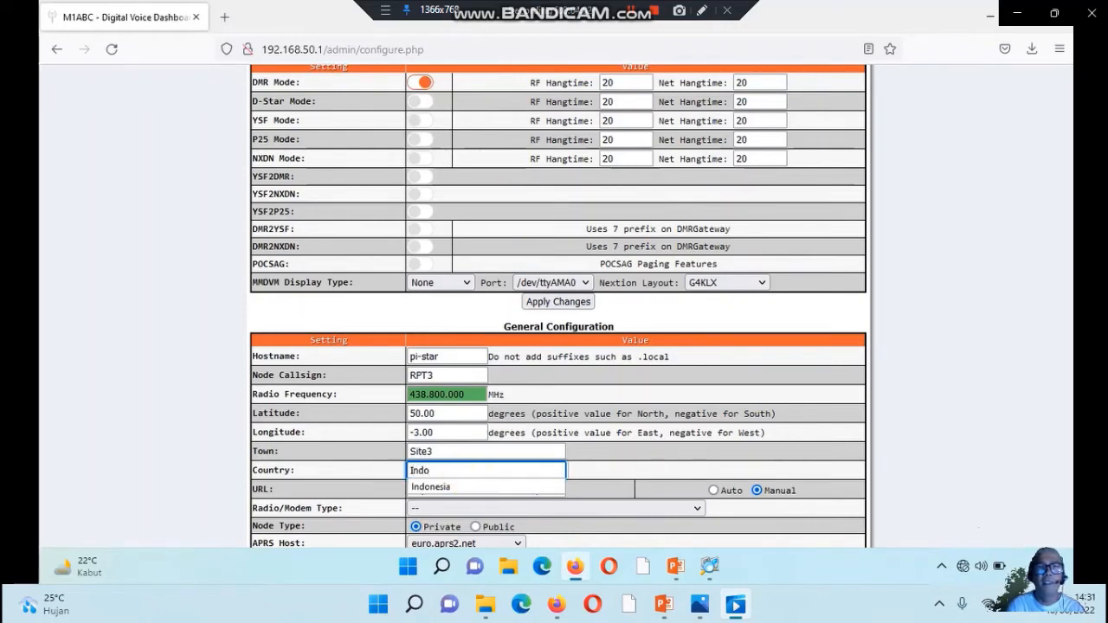
left_click(443, 487)
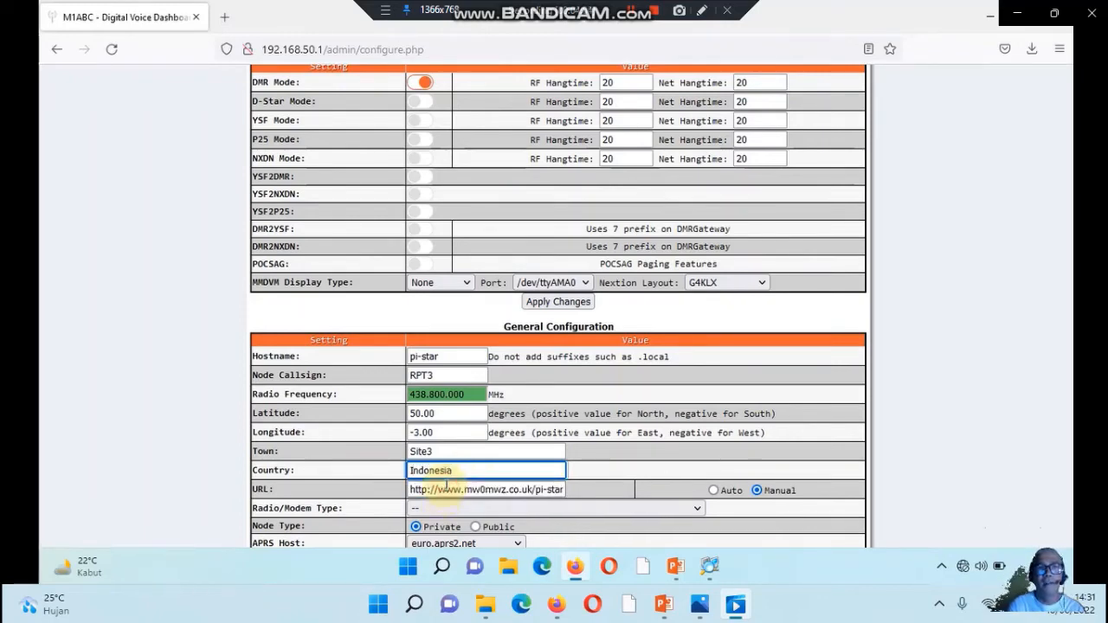
Set the Node Type to Public and the Radio/Modem Type to STM32-DVM (USB)
scroll(445, 487, "down", 3)
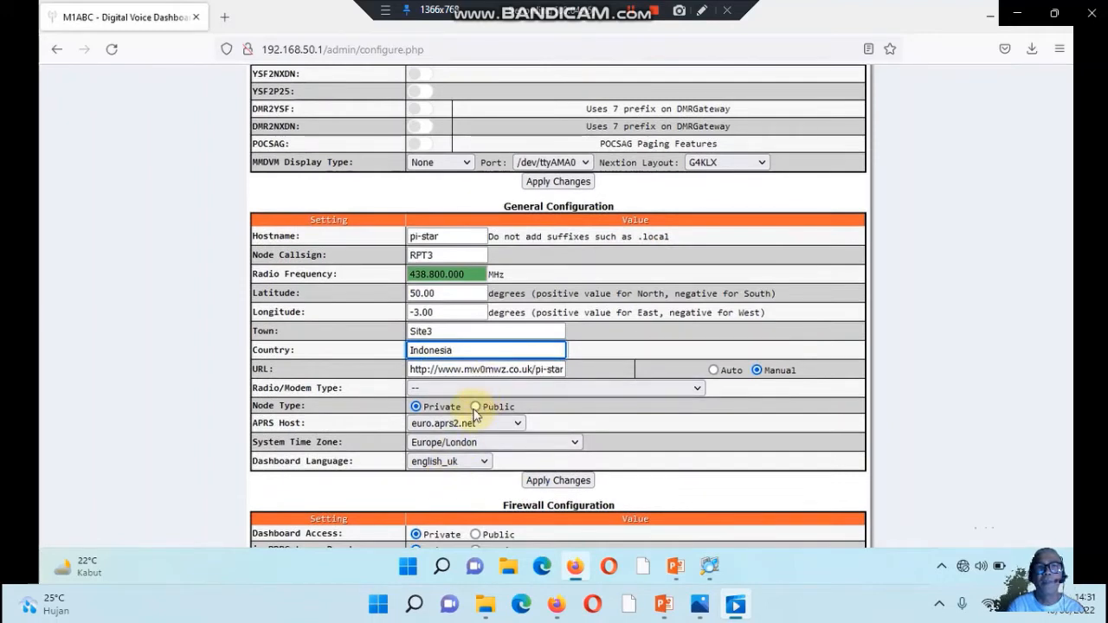
left_click(476, 407)
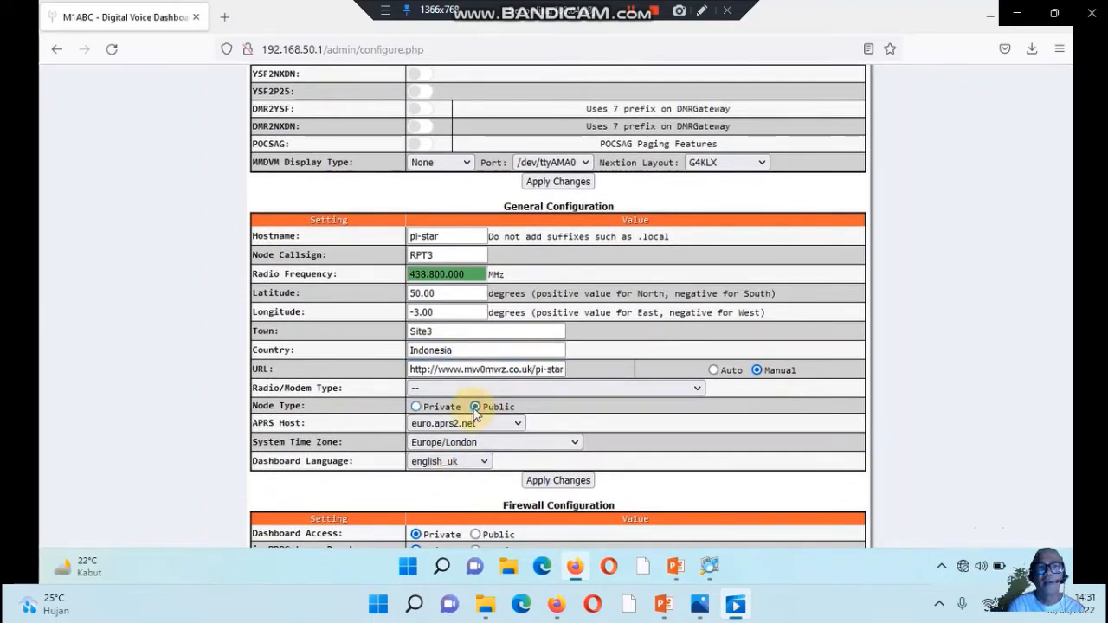
left_click(502, 390)
scroll(509, 372, "down", 1)
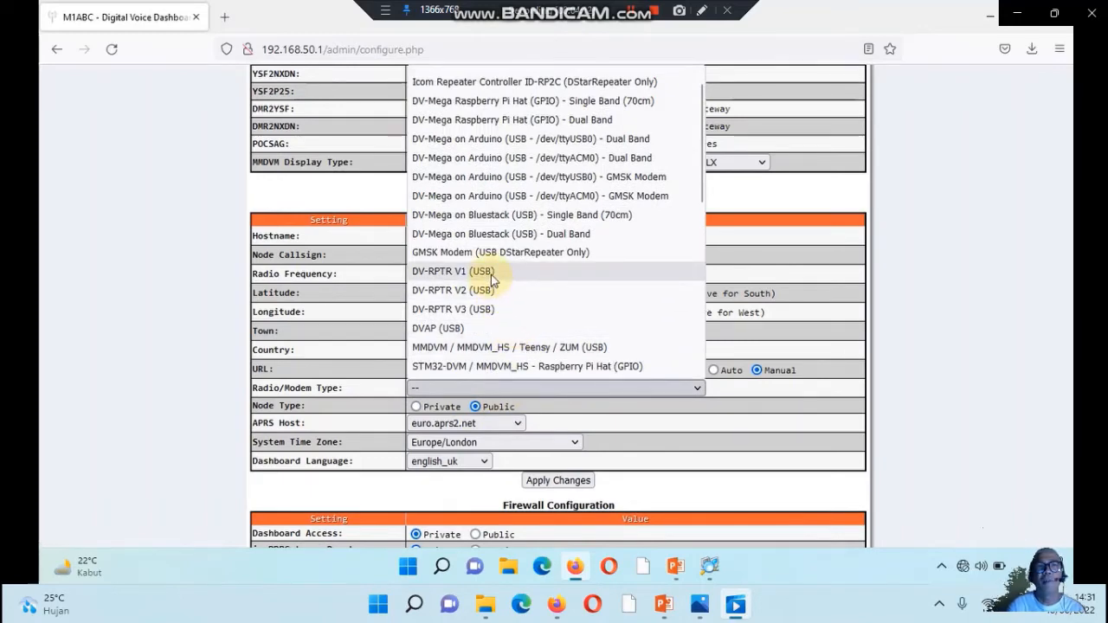
scroll(491, 274, "down", 3)
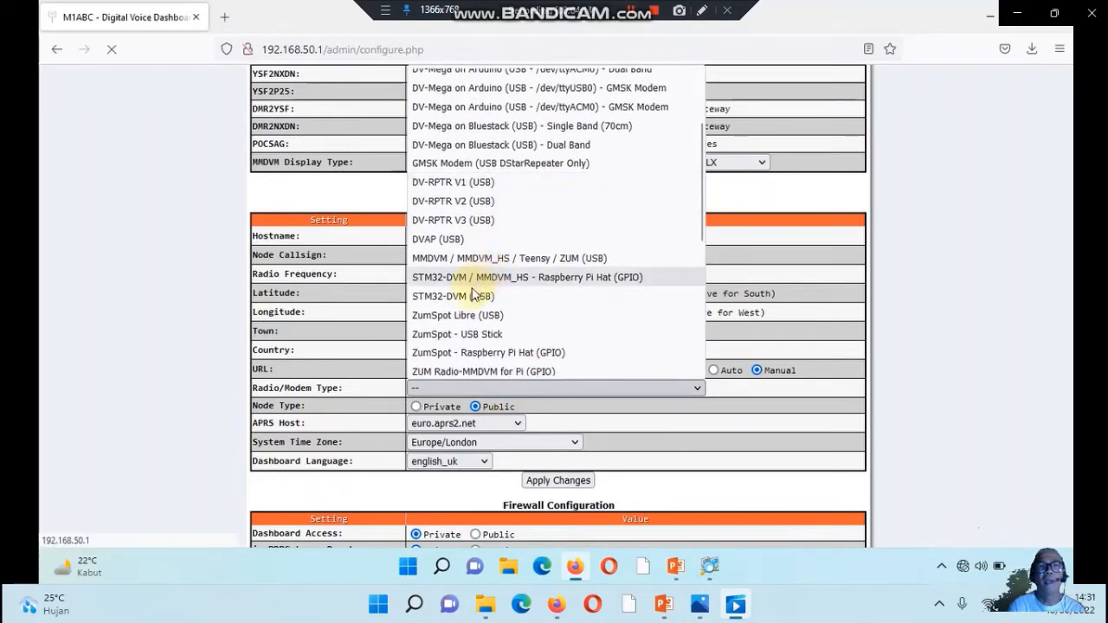
left_click(472, 295)
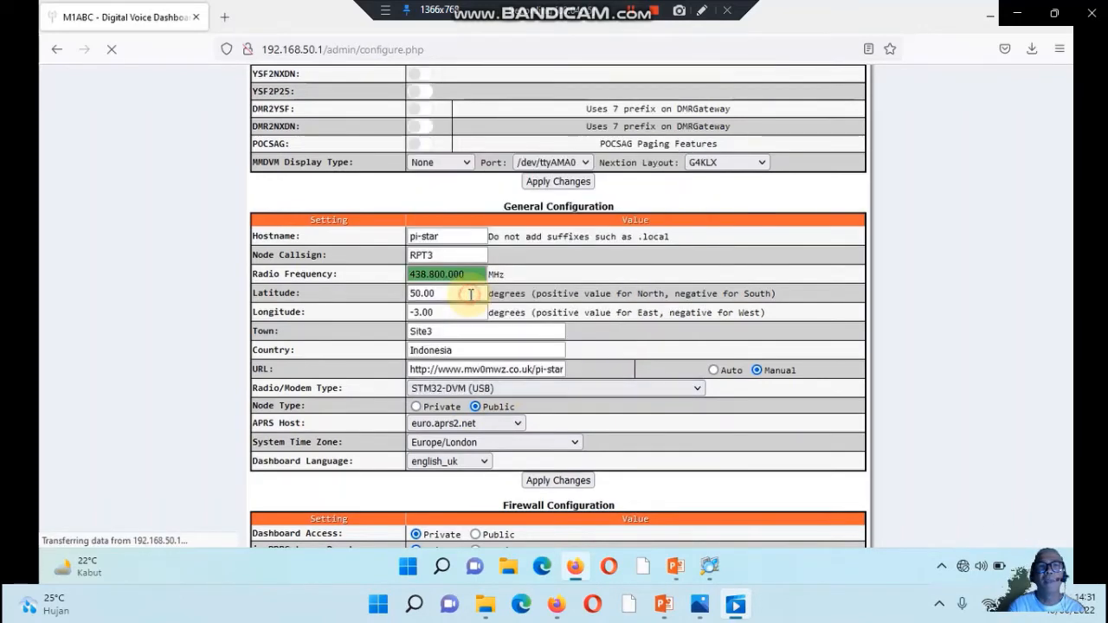
Set the System Time Zone to Asia/Jakarta and apply the General Configuration changes
left_click(502, 446)
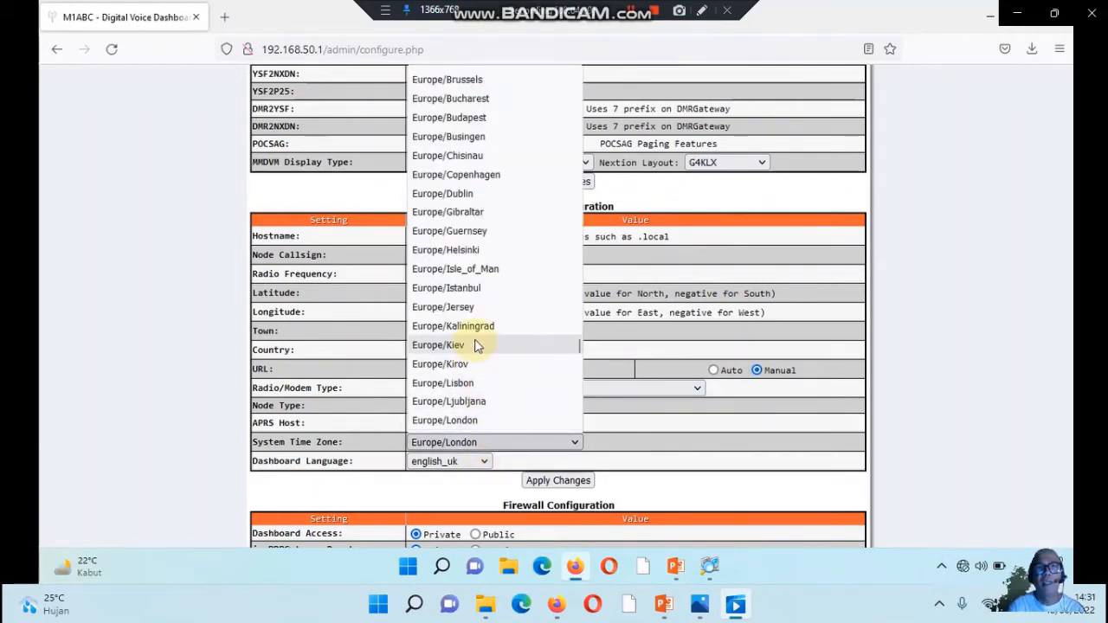
scroll(475, 346, "up", 15)
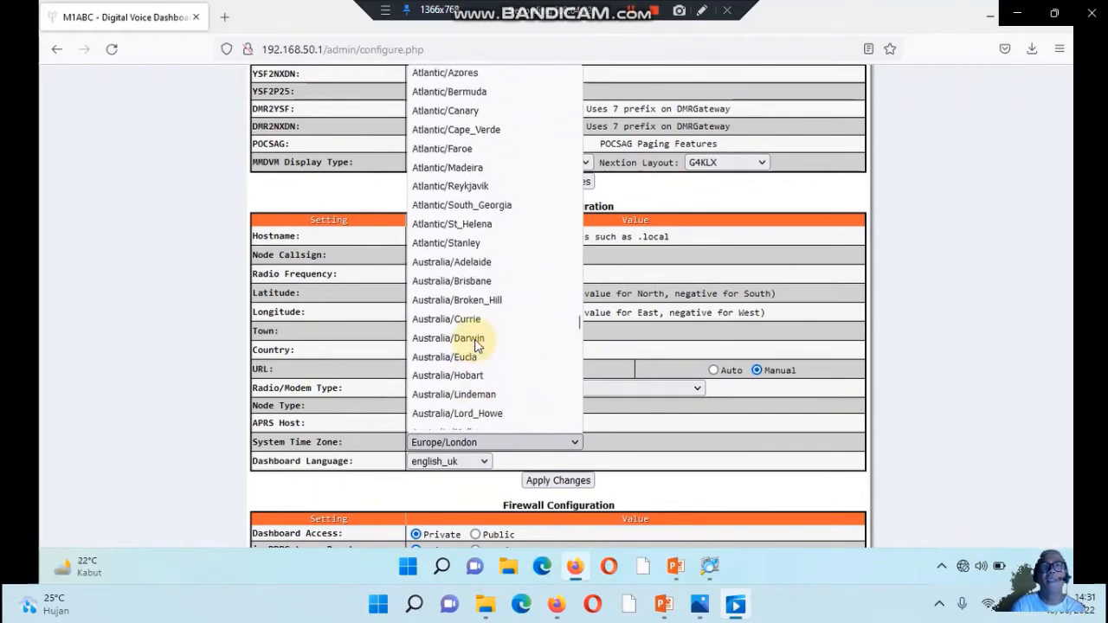
scroll(475, 346, "up", 2)
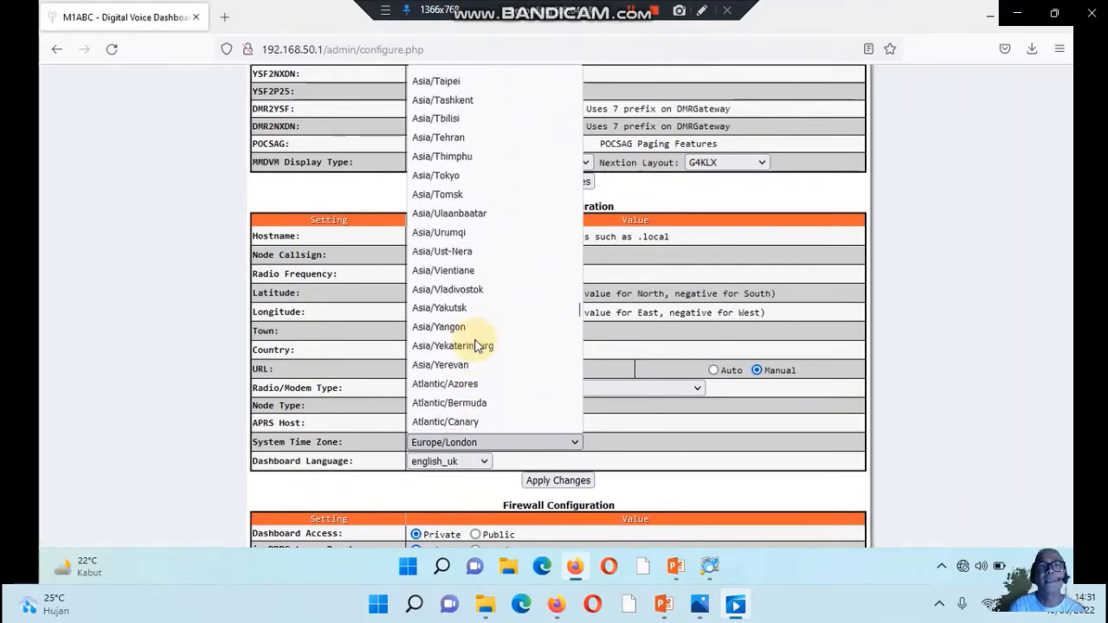
scroll(475, 346, "up", 9)
scroll(475, 345, "up", 5)
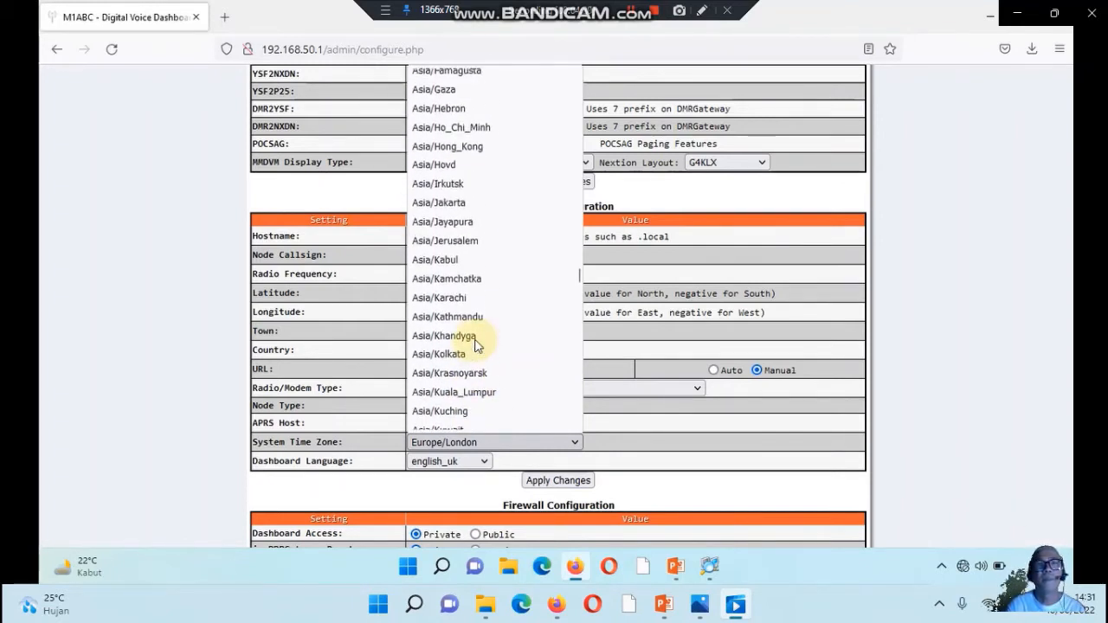
left_click(456, 202)
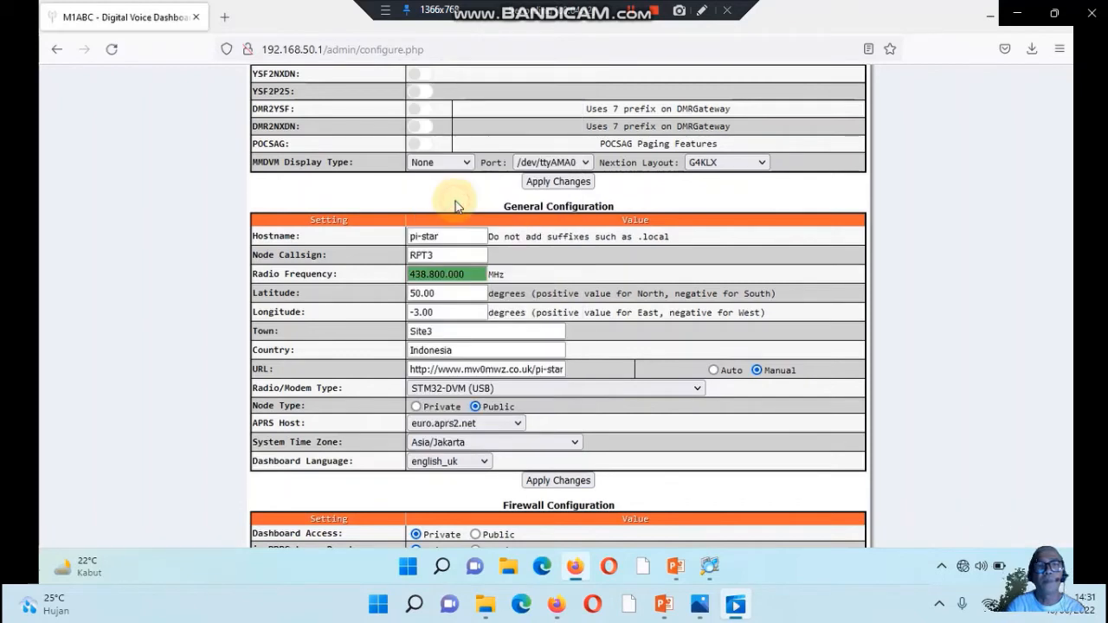
left_click(535, 481)
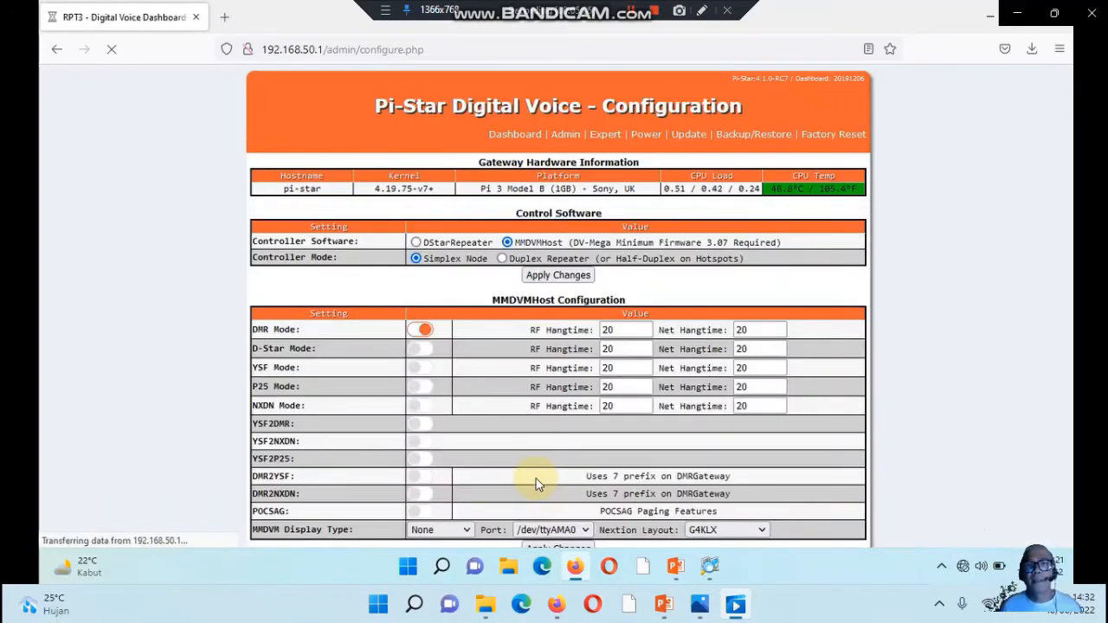
Review the applied settings on the Configuration page and the hotspot status on the Dashboard and Admin pages
scroll(537, 484, "down", 6)
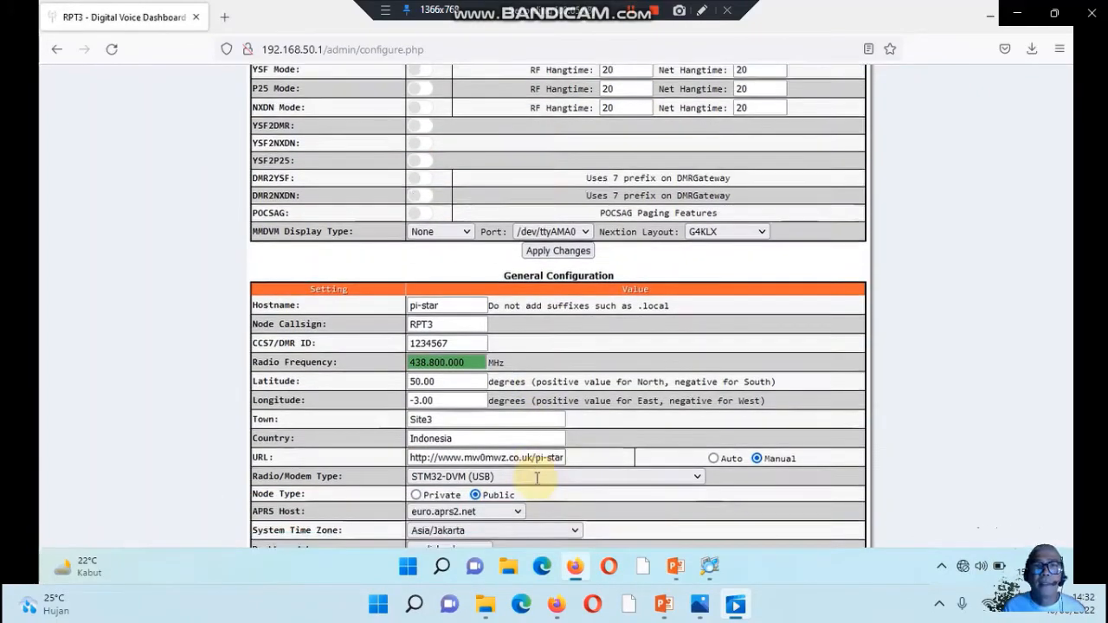
scroll(537, 479, "down", 2)
scroll(537, 479, "up", 6)
scroll(536, 479, "up", 2)
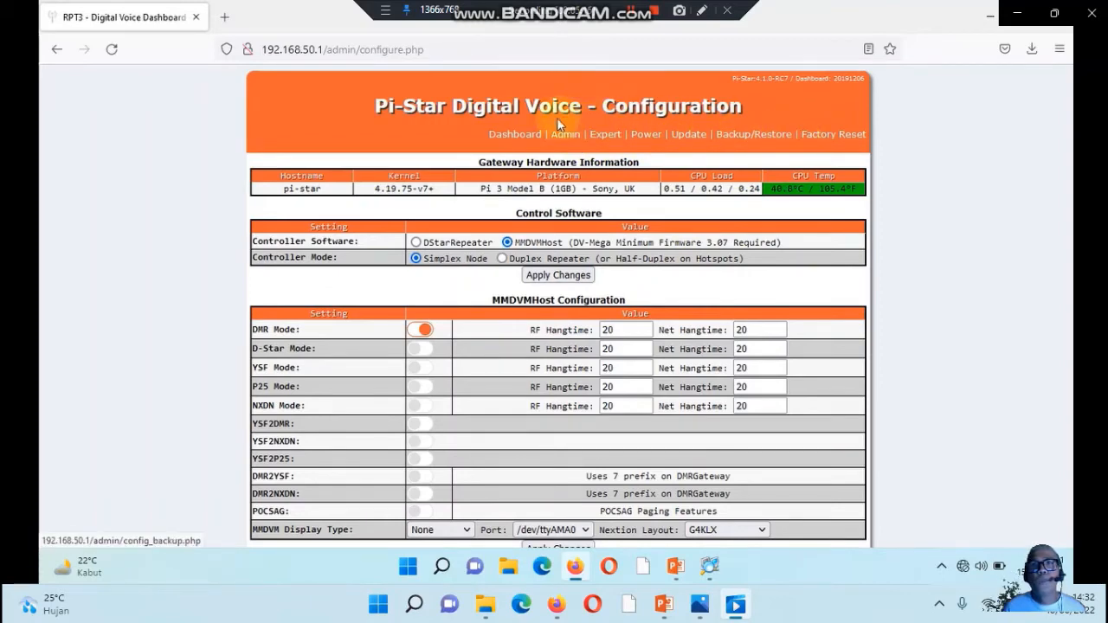
left_click(514, 136)
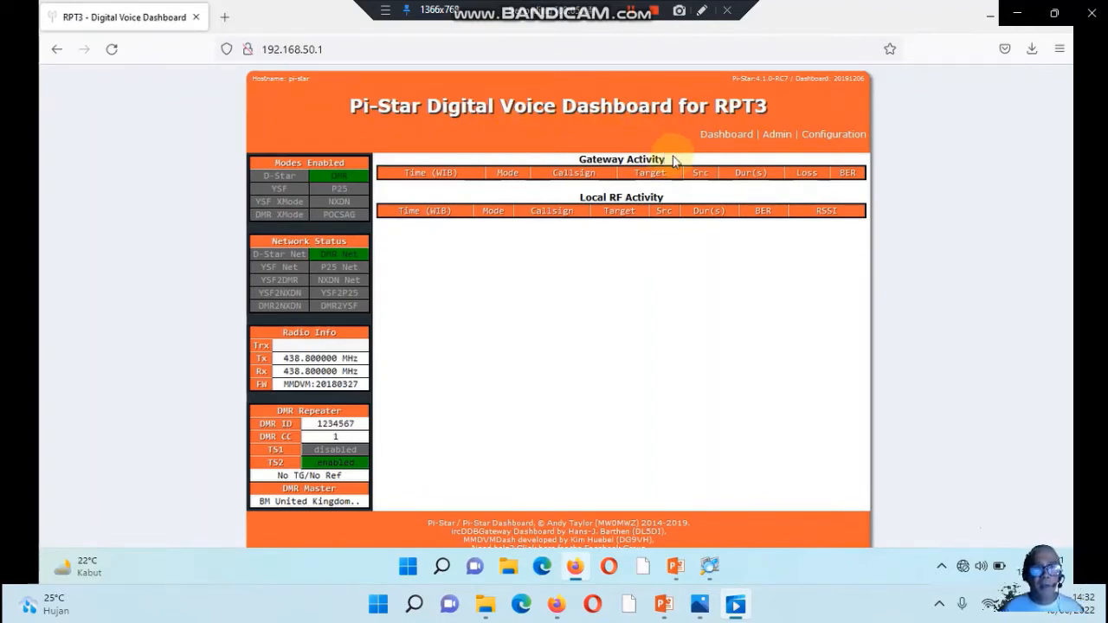
left_click(777, 134)
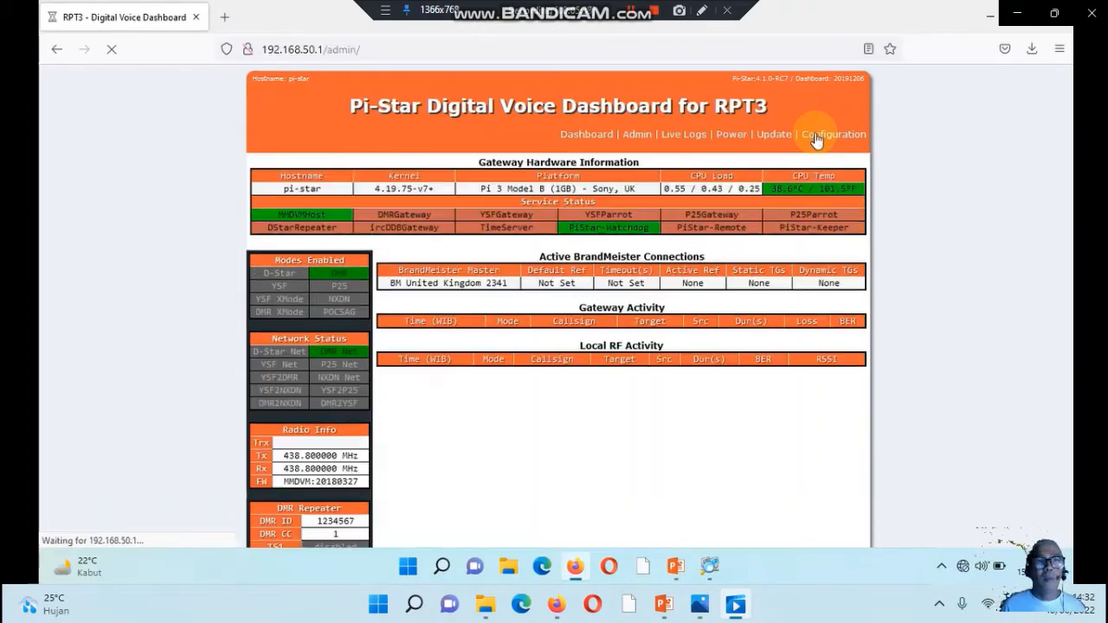
scroll(792, 188, "down", 3)
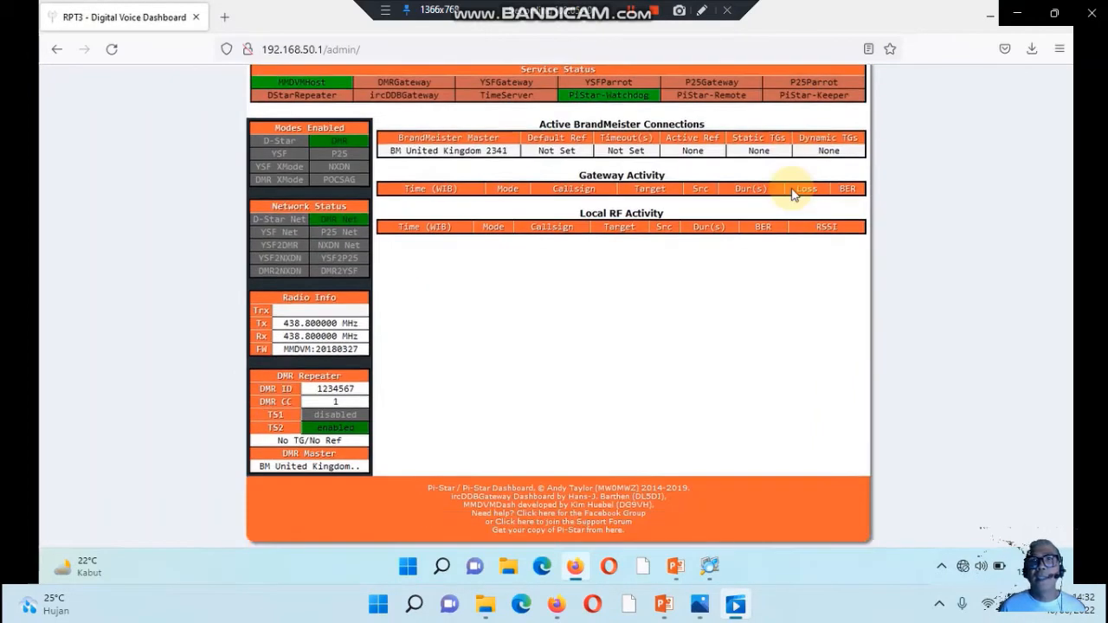
scroll(791, 190, "up", 3)
Open the Wi-Fi settings on the Configuration page and set the WiFi Regulatory Domain to ID
left_click(821, 122)
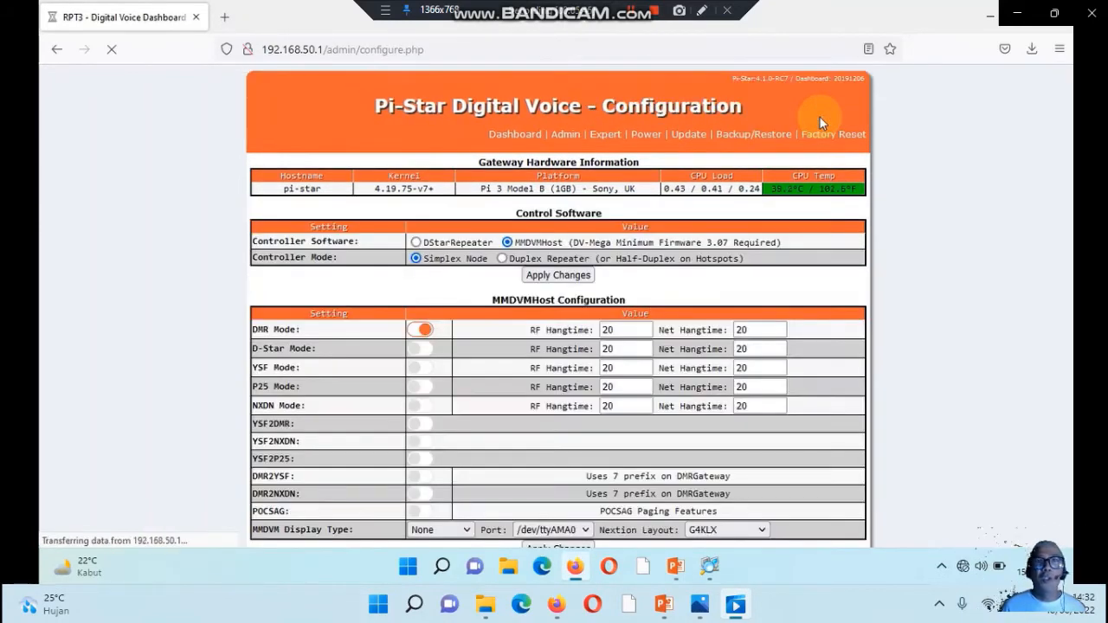
scroll(695, 378, "down", 5)
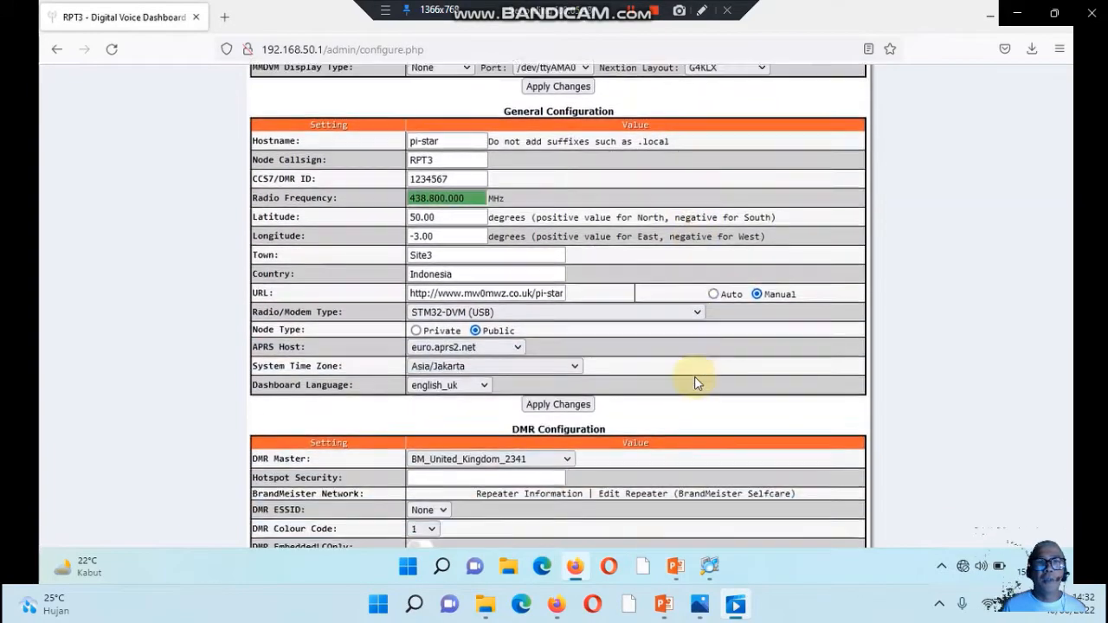
scroll(695, 381, "down", 8)
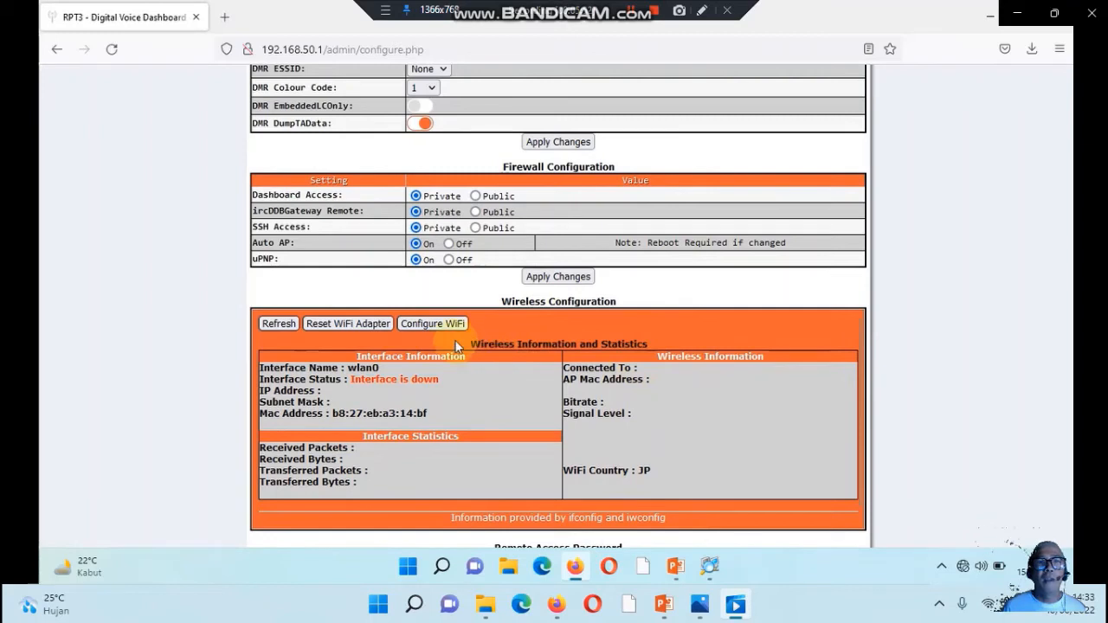
left_click(433, 323)
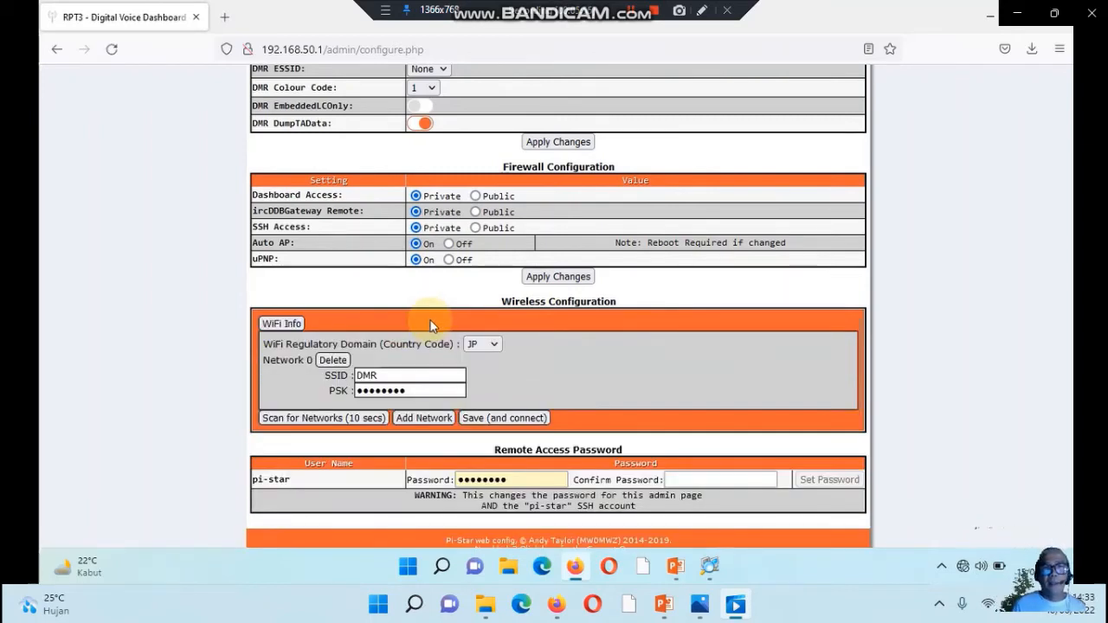
left_click(493, 345)
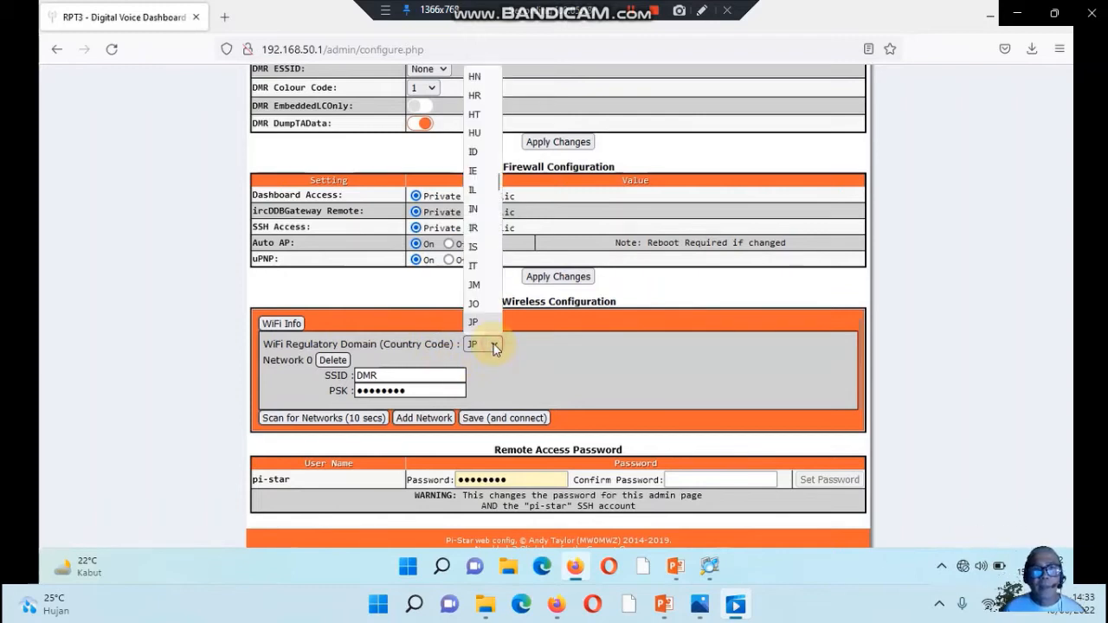
left_click(479, 153)
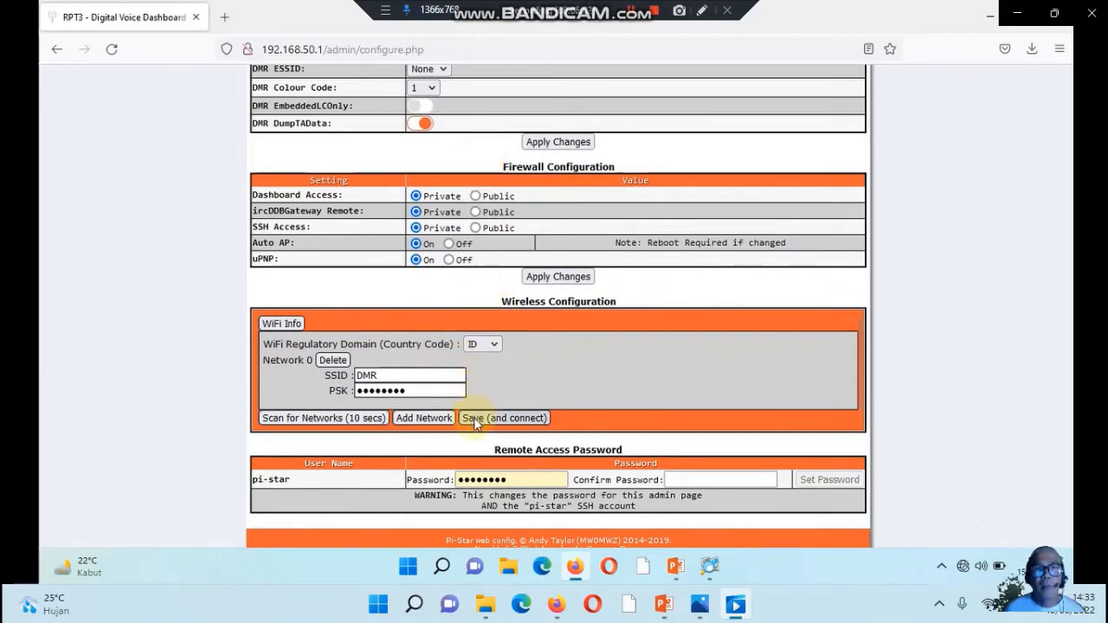
Add a second Wi-Fi network with SSID DMR, enter its PSK password, and save and connect
left_click(433, 420)
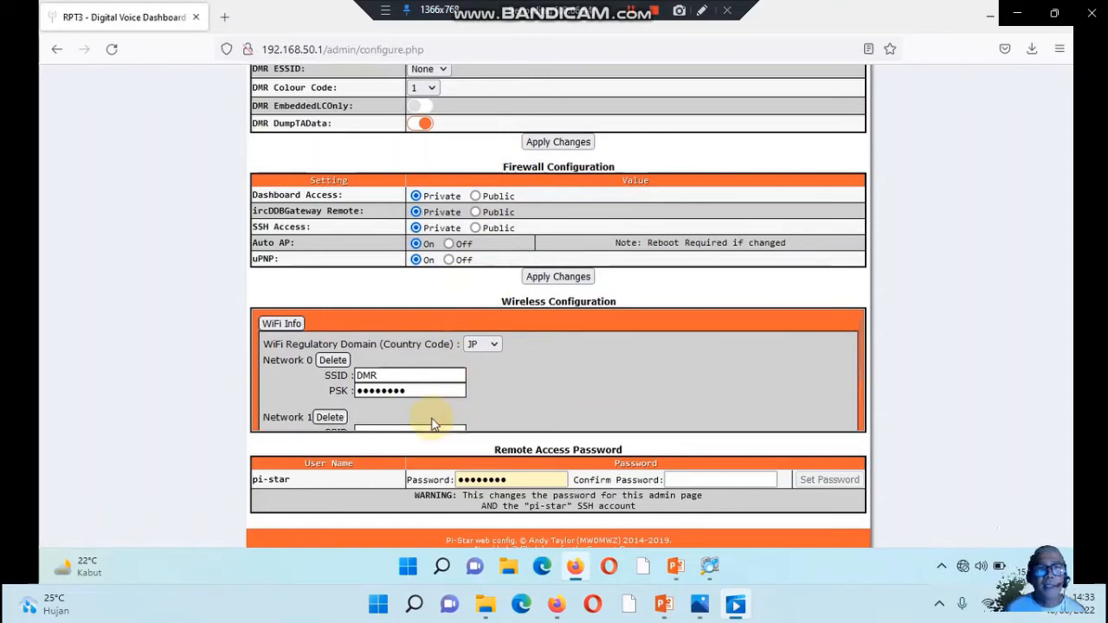
scroll(433, 424, "down", 2)
left_click(381, 377)
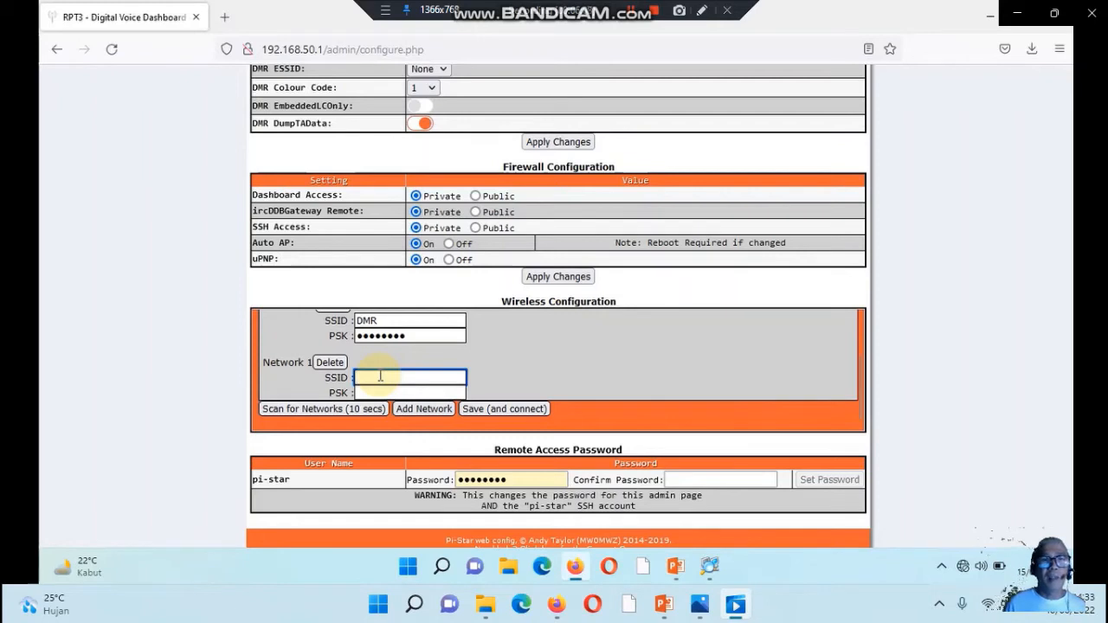
type("DMR")
left_click(362, 398)
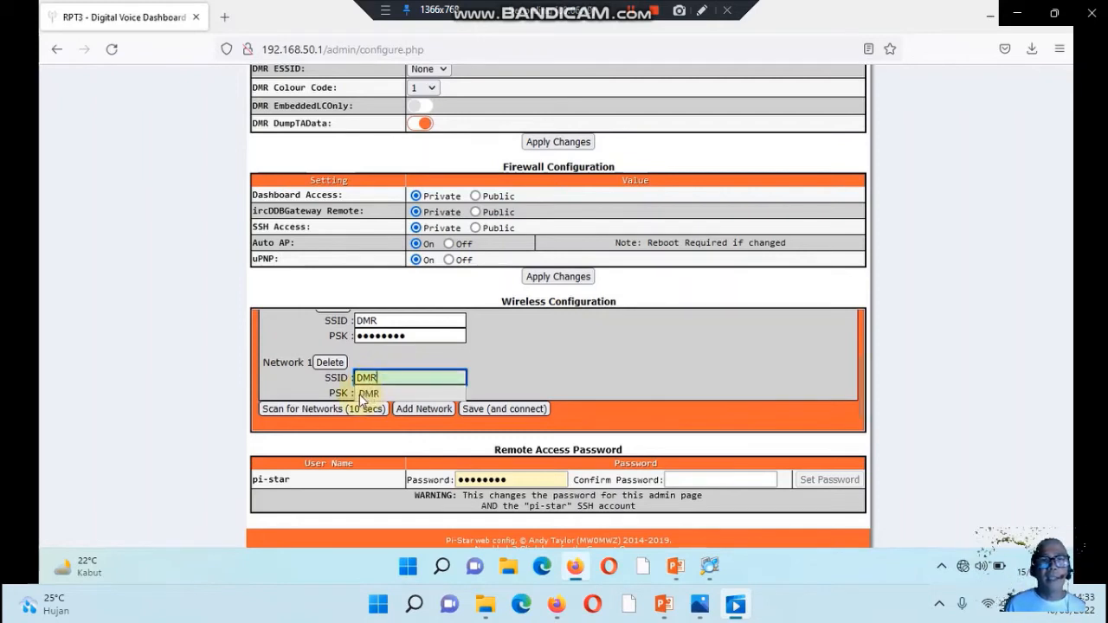
left_click(358, 393)
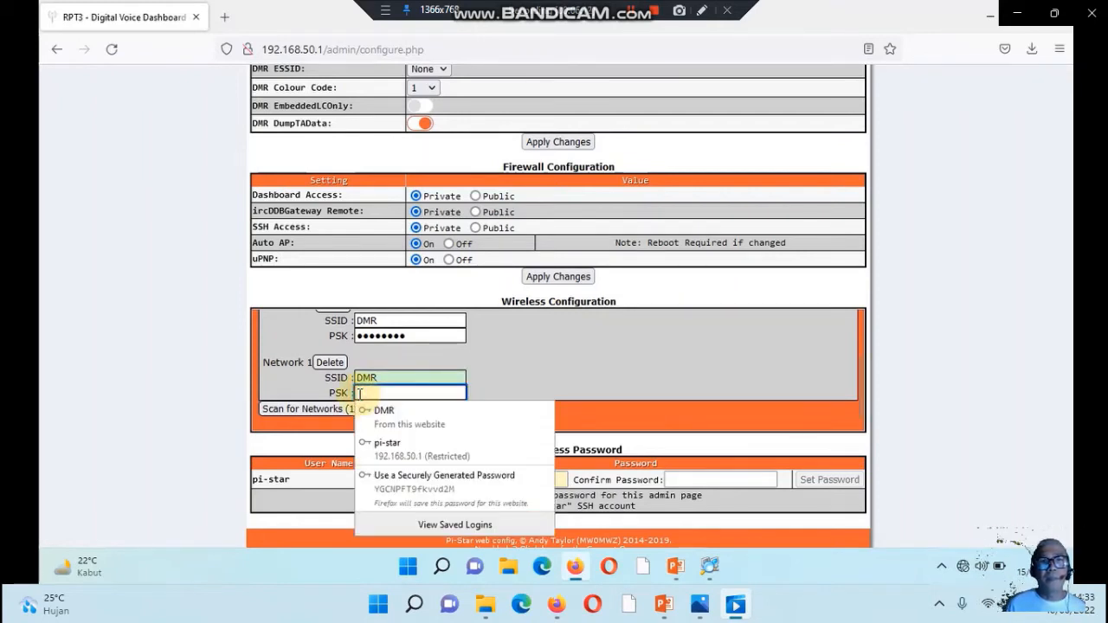
type("•••")
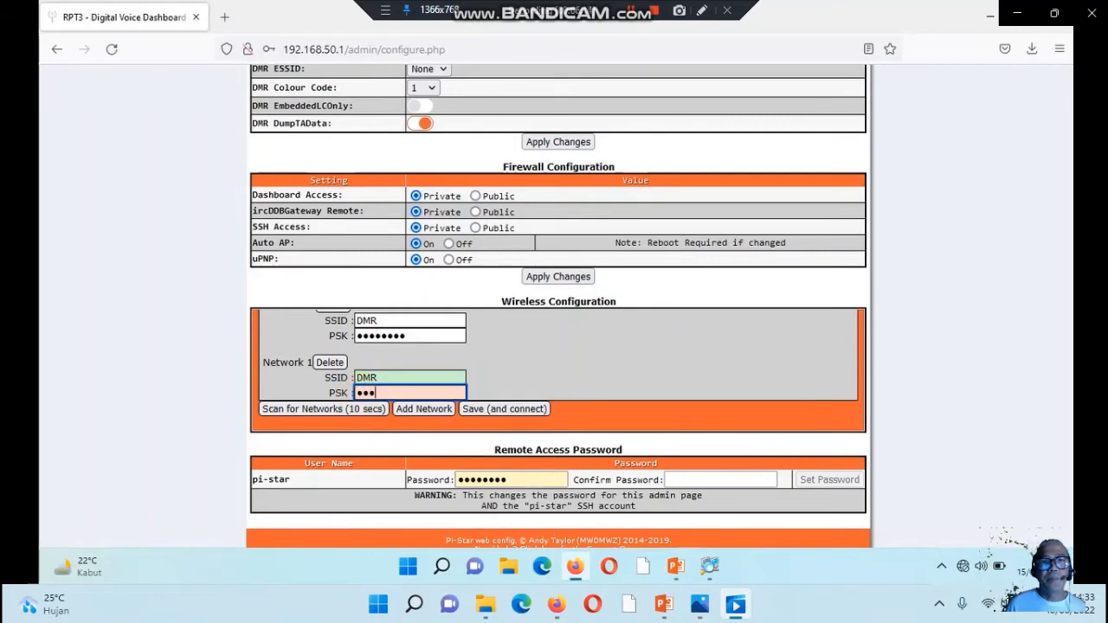
type("••••")
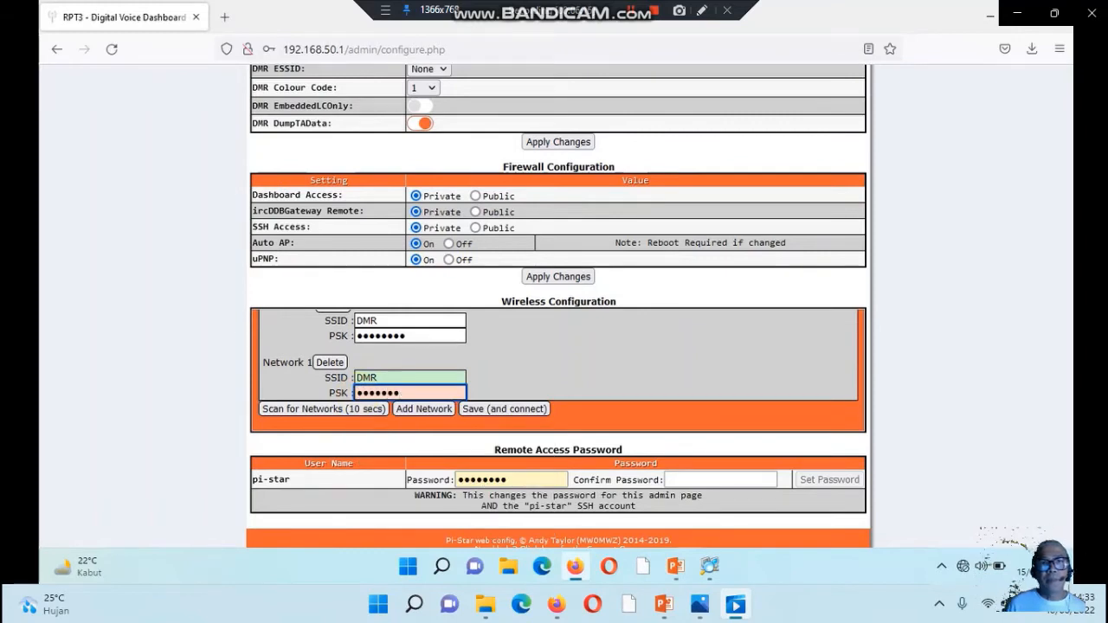
left_click(486, 409)
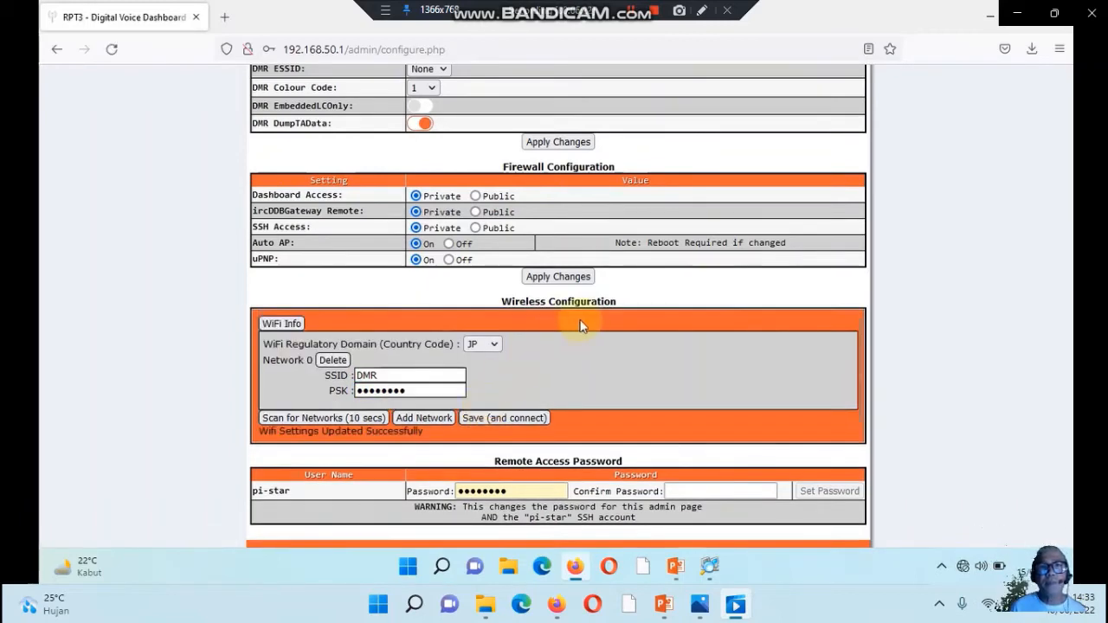
Reboot the Pi-Star hotspot from its Power page
scroll(594, 322, "up", 2)
scroll(594, 323, "up", 10)
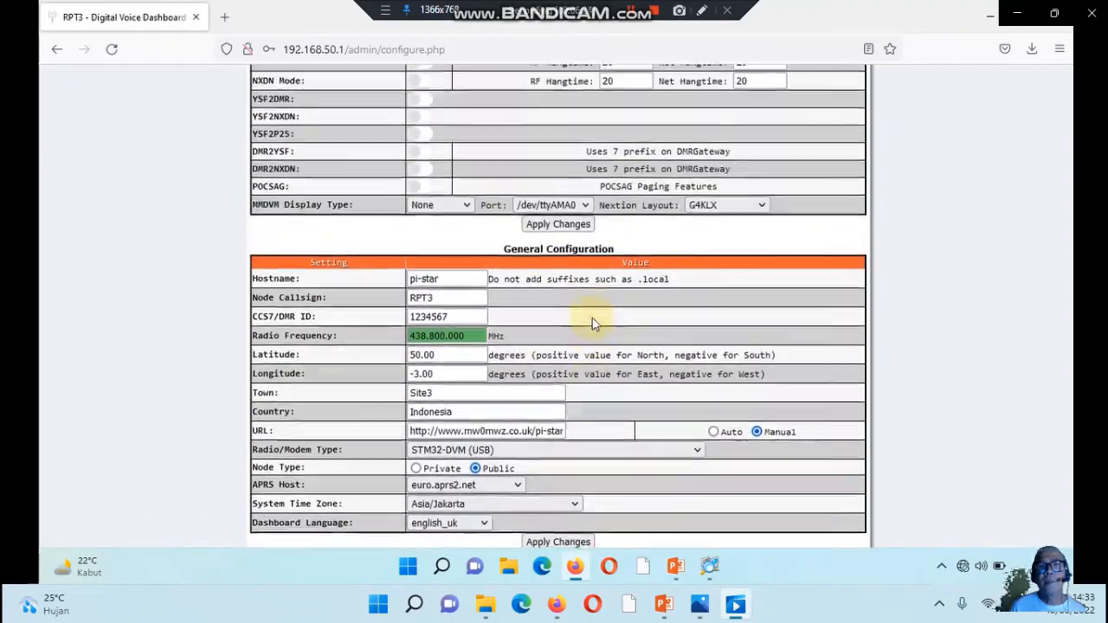
scroll(594, 317, "up", 1)
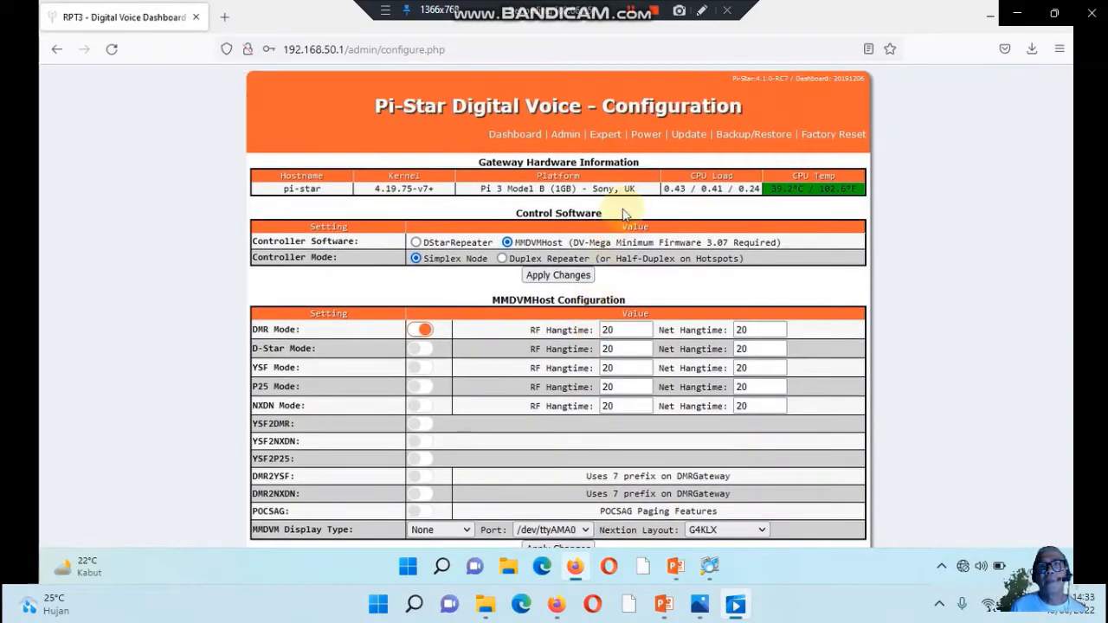
left_click(641, 139)
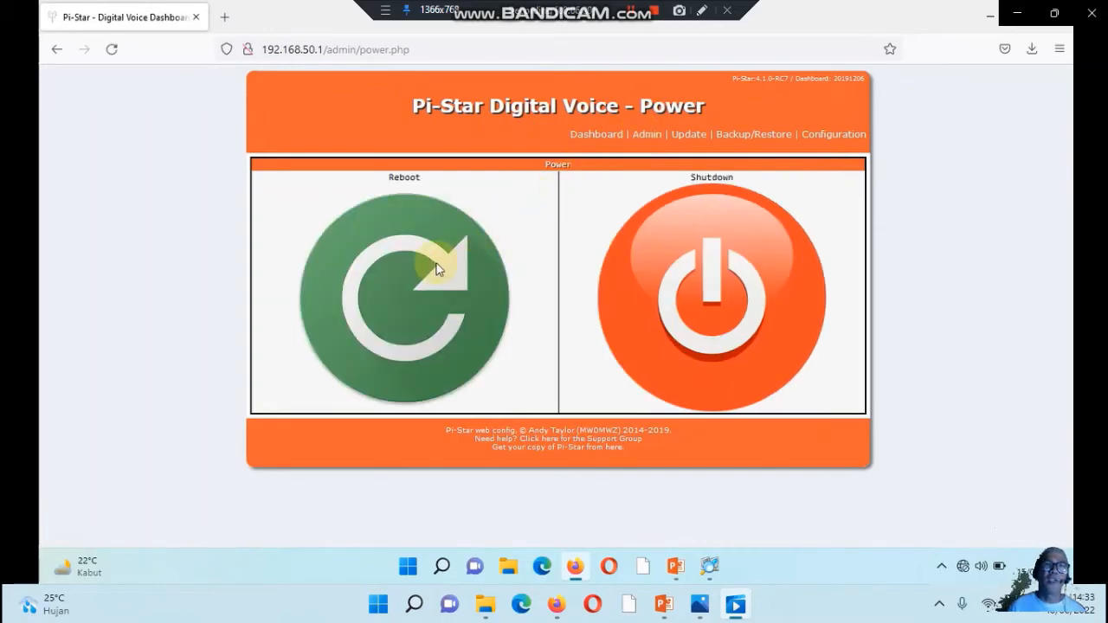
left_click(425, 279)
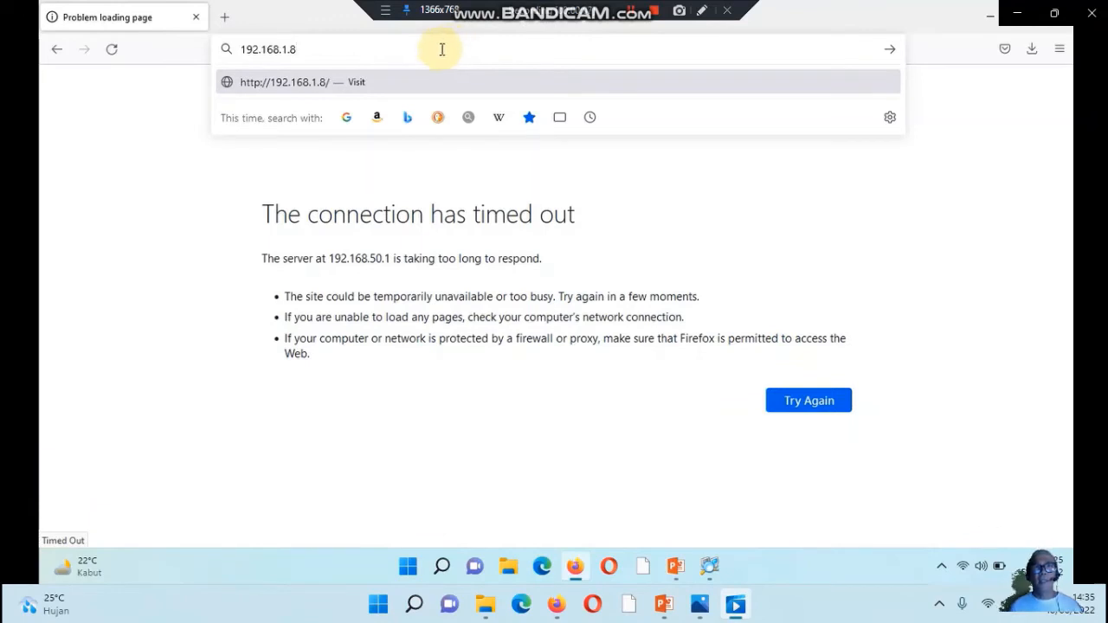
Load the dashboard at 192.168.1.8, sign in to Configuration as pi-star with the account password, and save the login
left_click(414, 87)
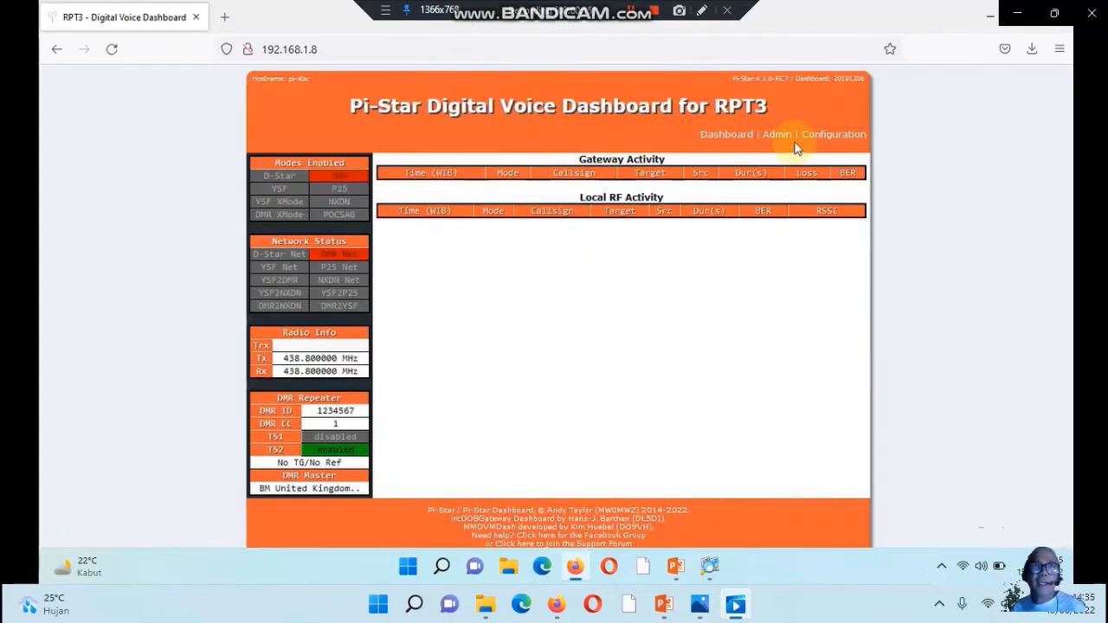
left_click(809, 139)
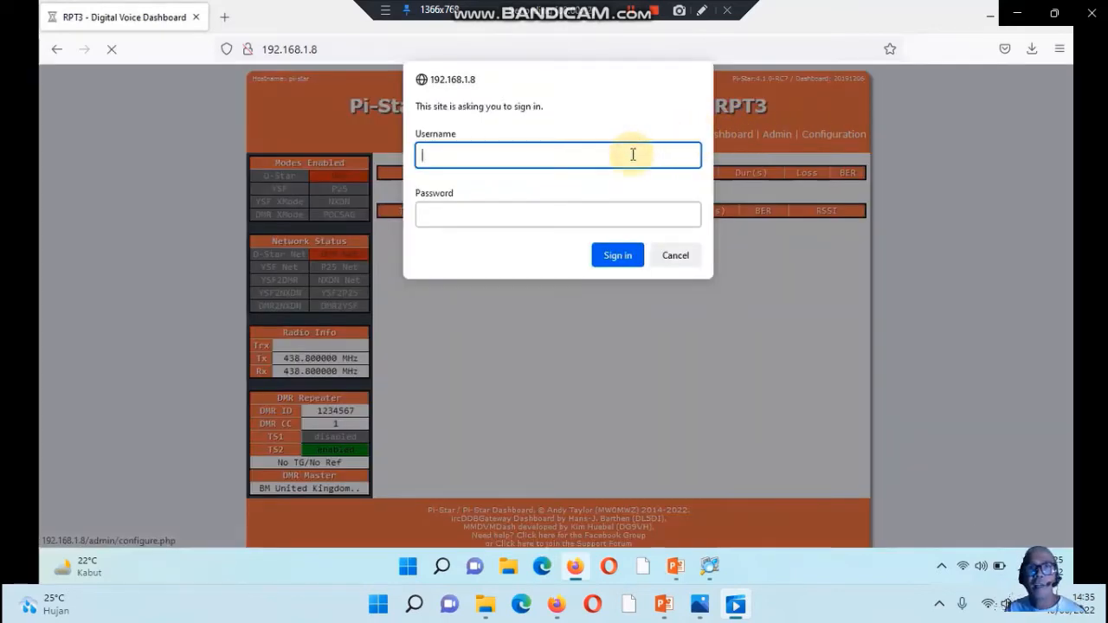
type("pi-star")
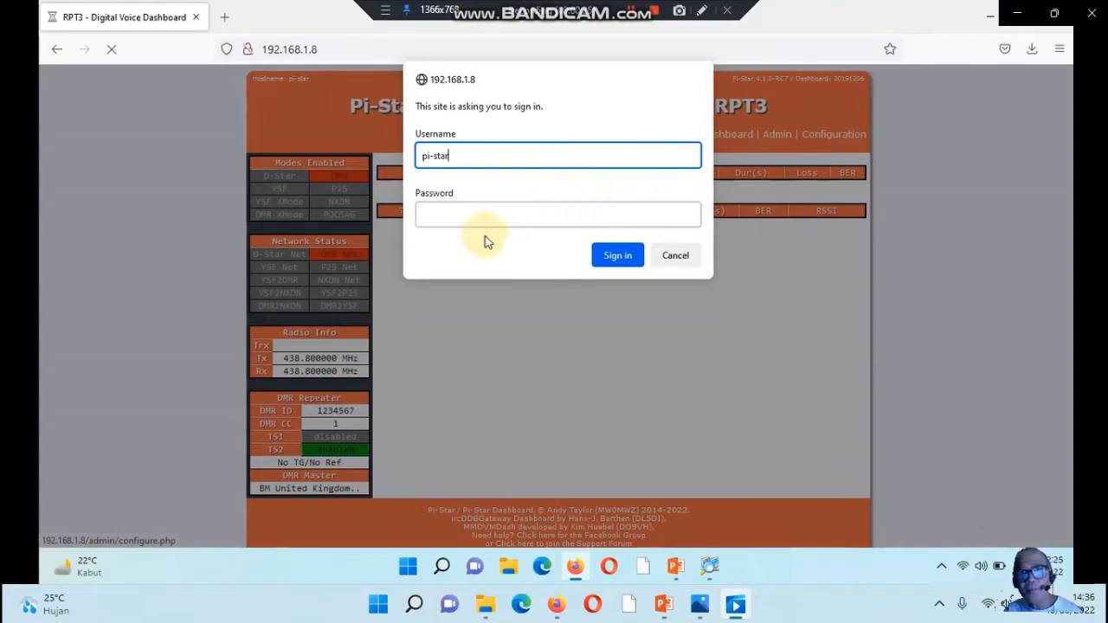
left_click(476, 222)
type("ras")
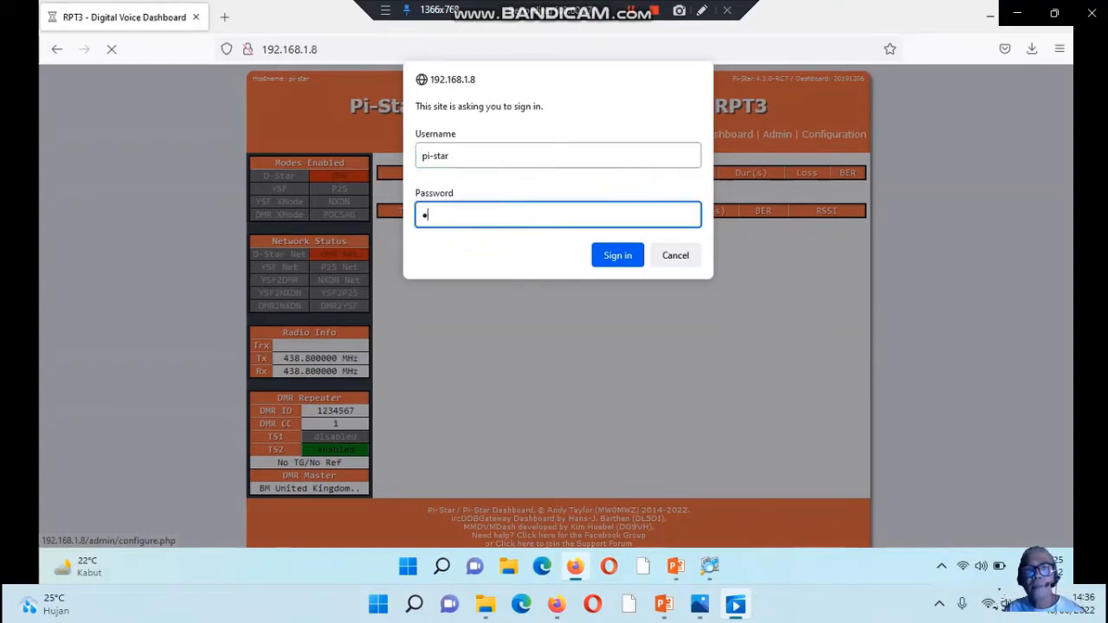
type("pberry")
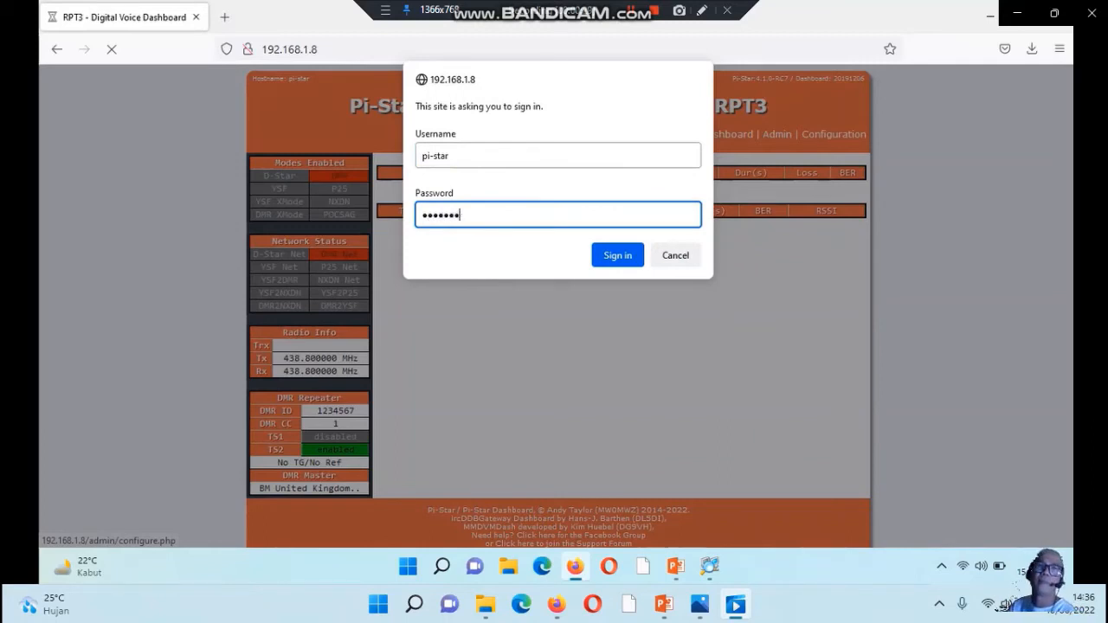
left_click(616, 255)
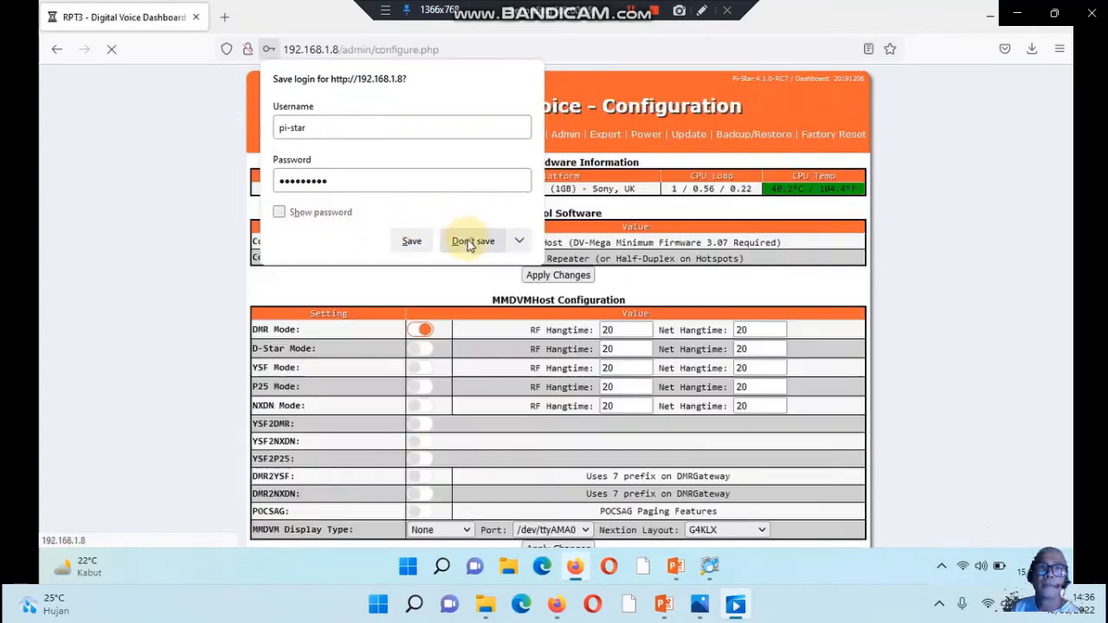
left_click(414, 240)
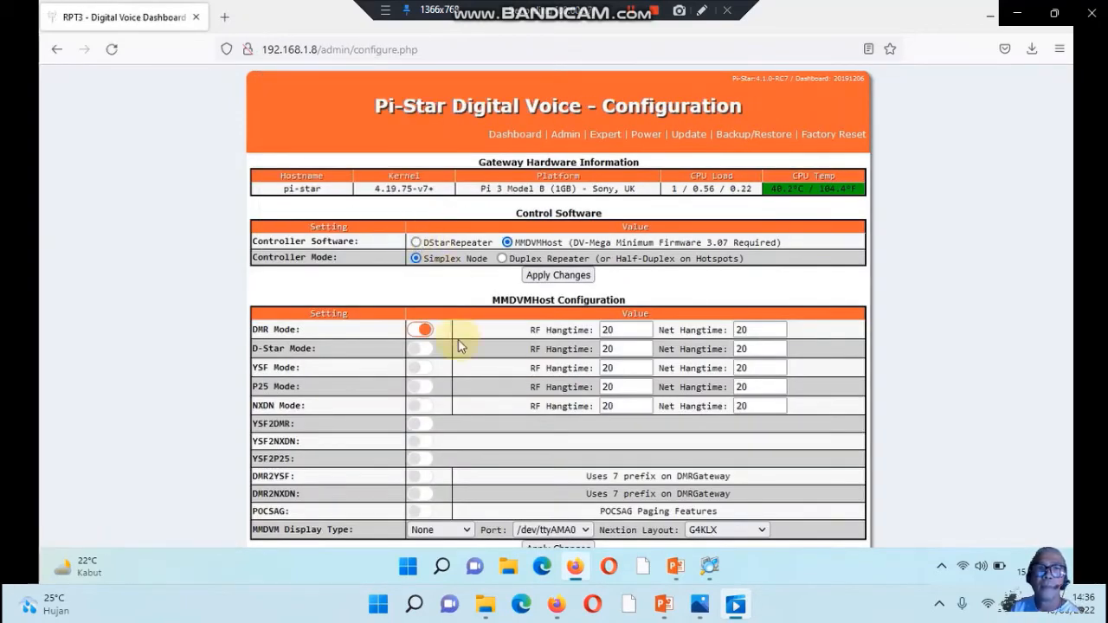
Replace the CCS7/DMR ID in General Configuration with the operator's own DMR ID and apply the changes
scroll(459, 346, "down", 5)
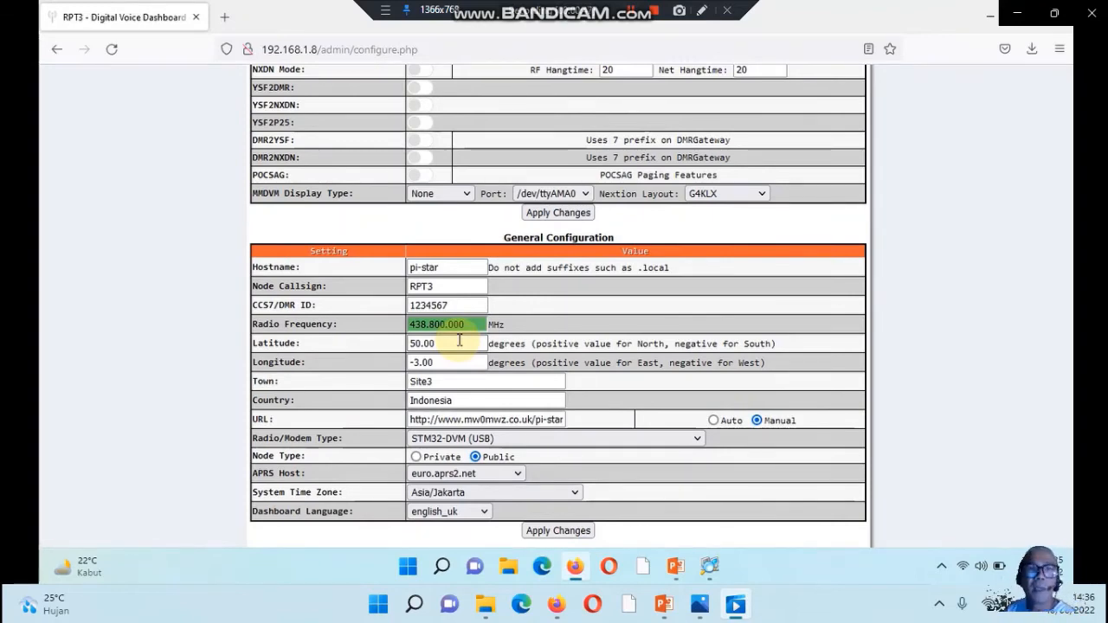
scroll(460, 340, "down", 1)
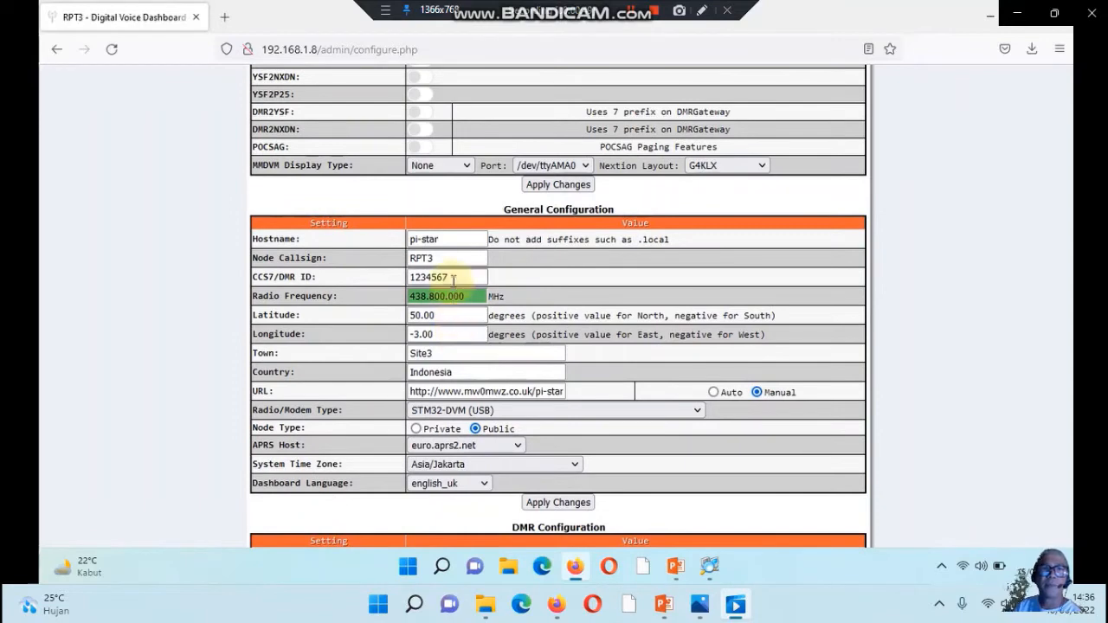
left_click(458, 277)
key("Return")
key("BackSpace")
key("BackSpace")
key("BackSpace")
key("BackSpace")
key("BackSpace")
key("BackSpace")
key("BackSpace")
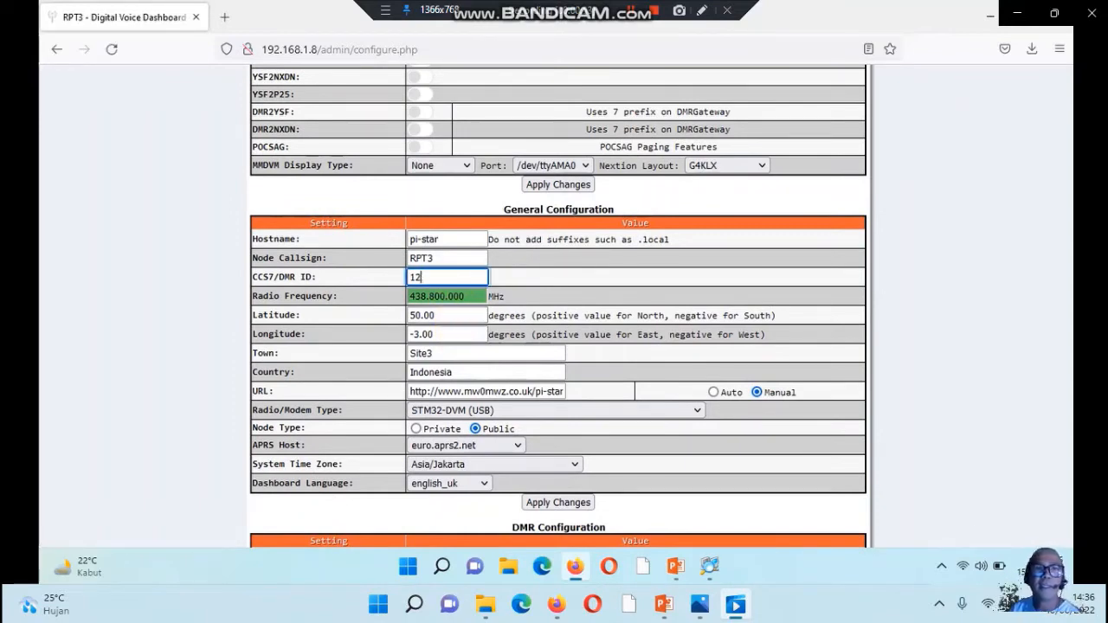
type("22")
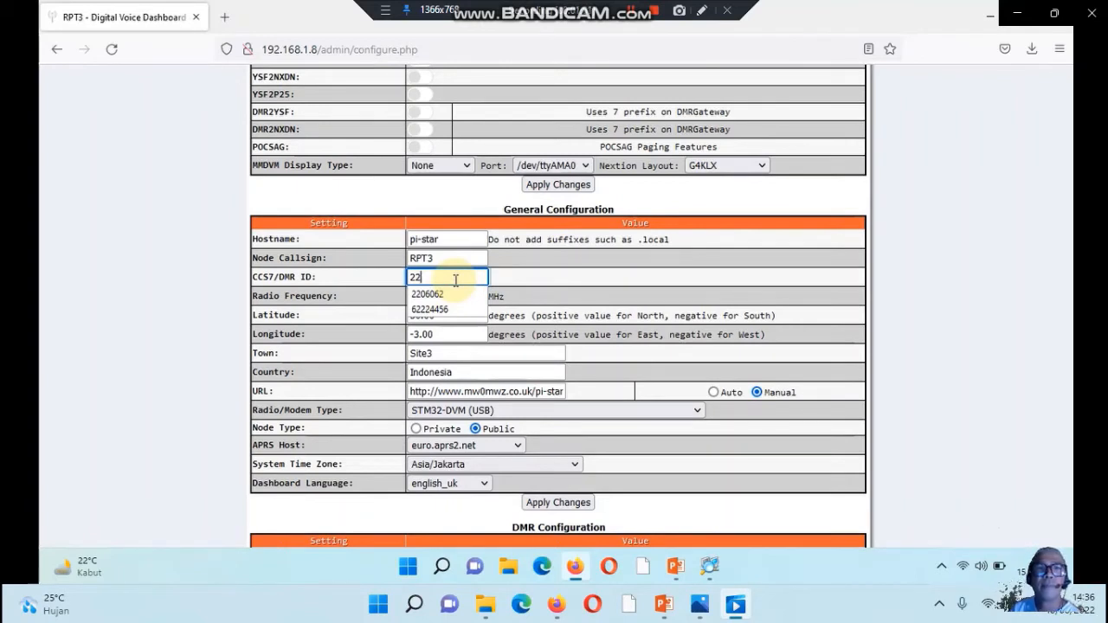
type("06")
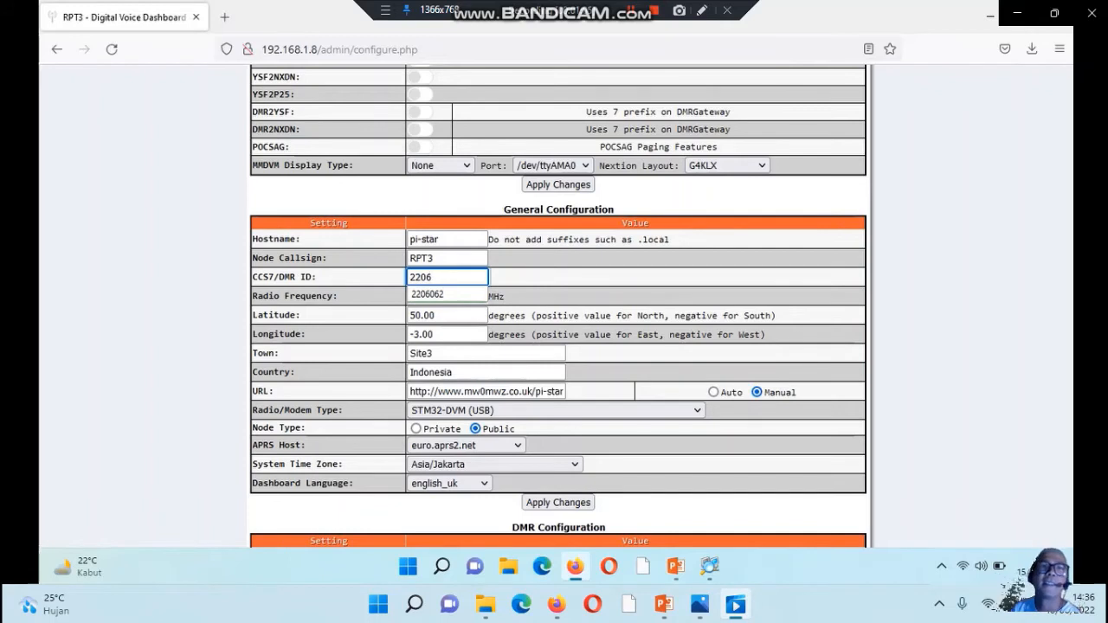
type("151")
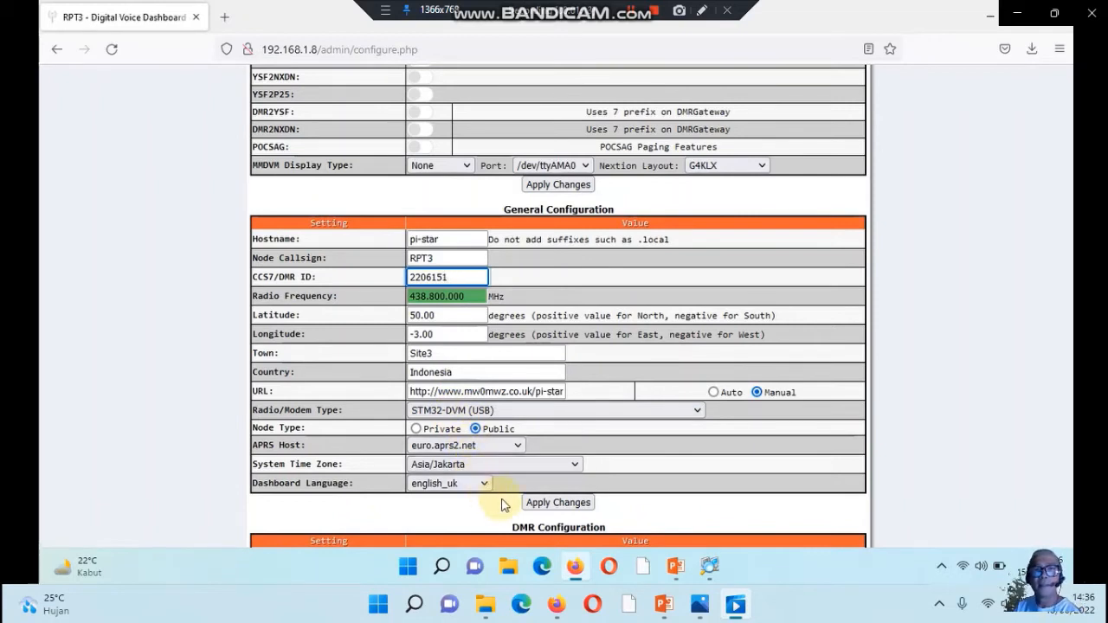
left_click(544, 509)
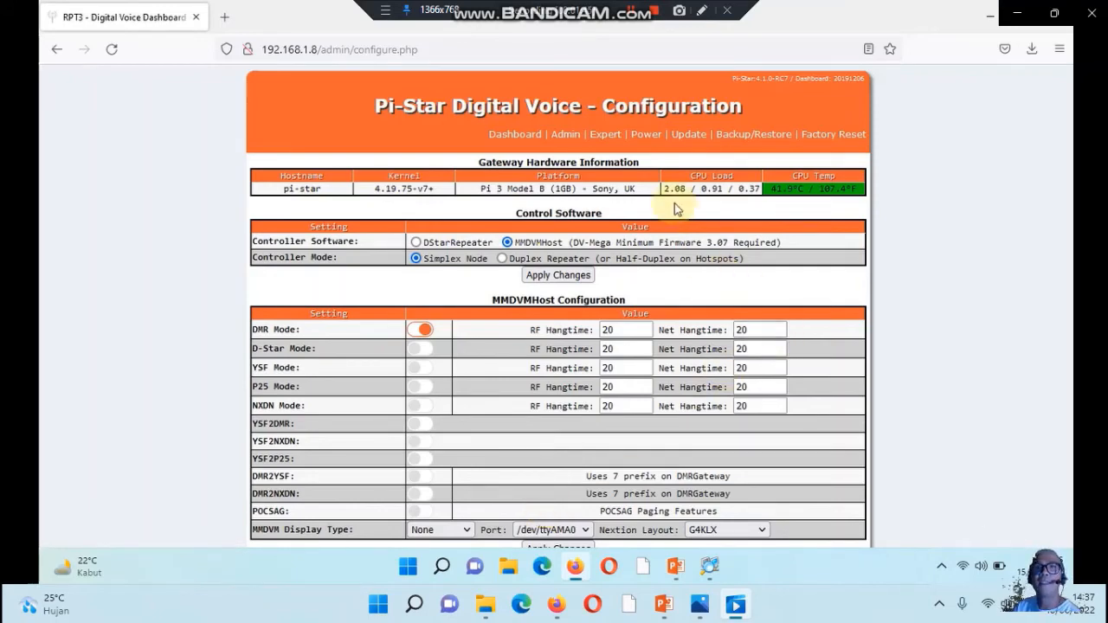
Open SSH Access from the Expert editors and log in as pi-star with the account password
left_click(605, 136)
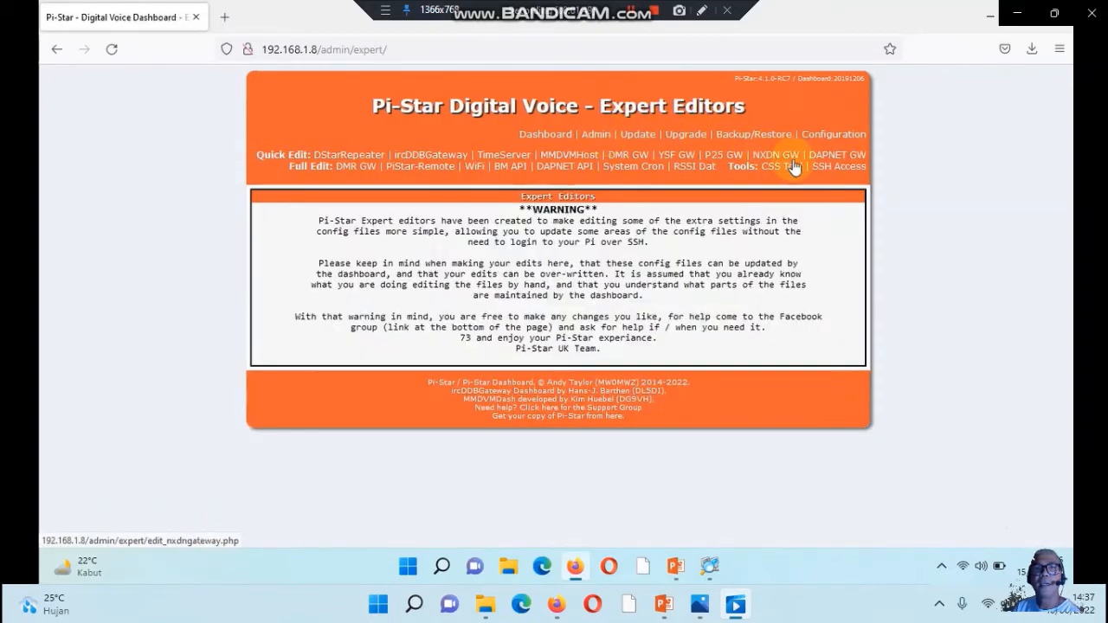
left_click(826, 167)
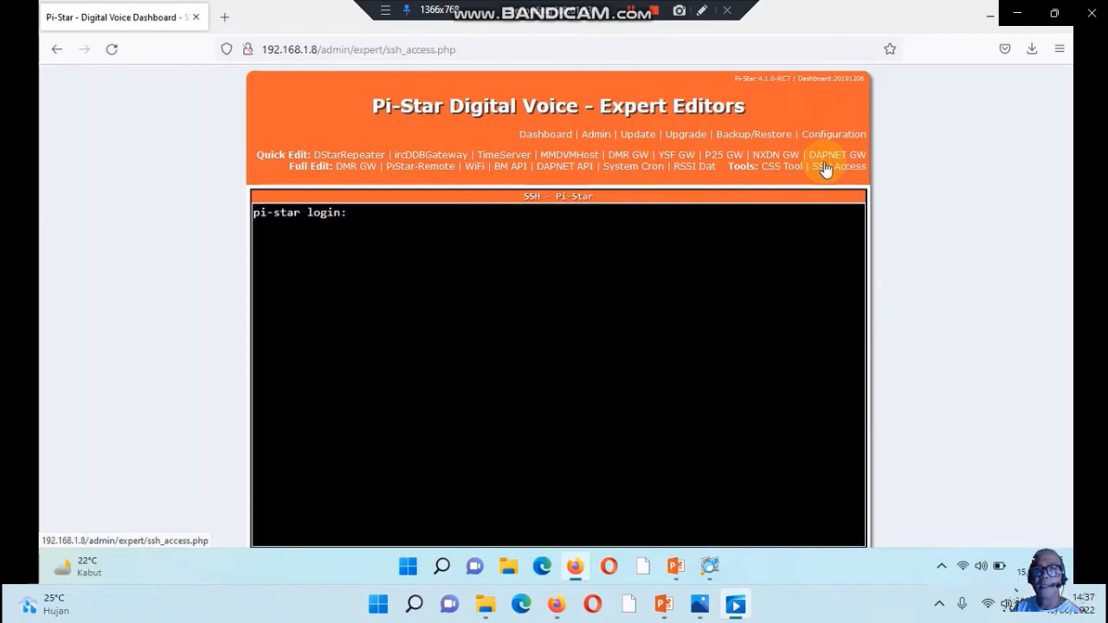
type("pi")
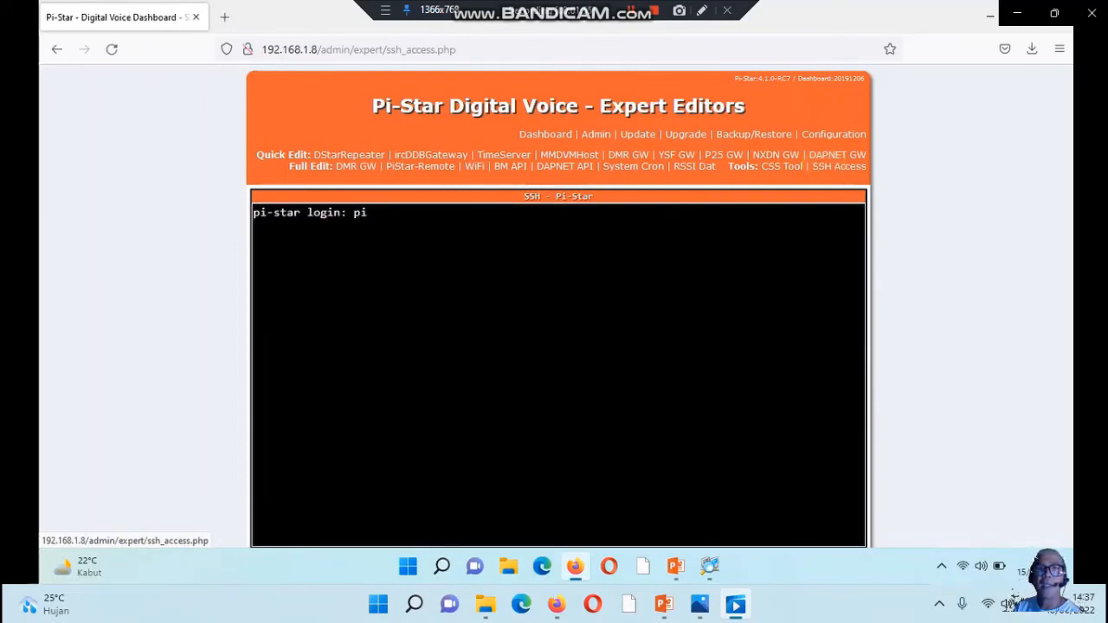
type("-star")
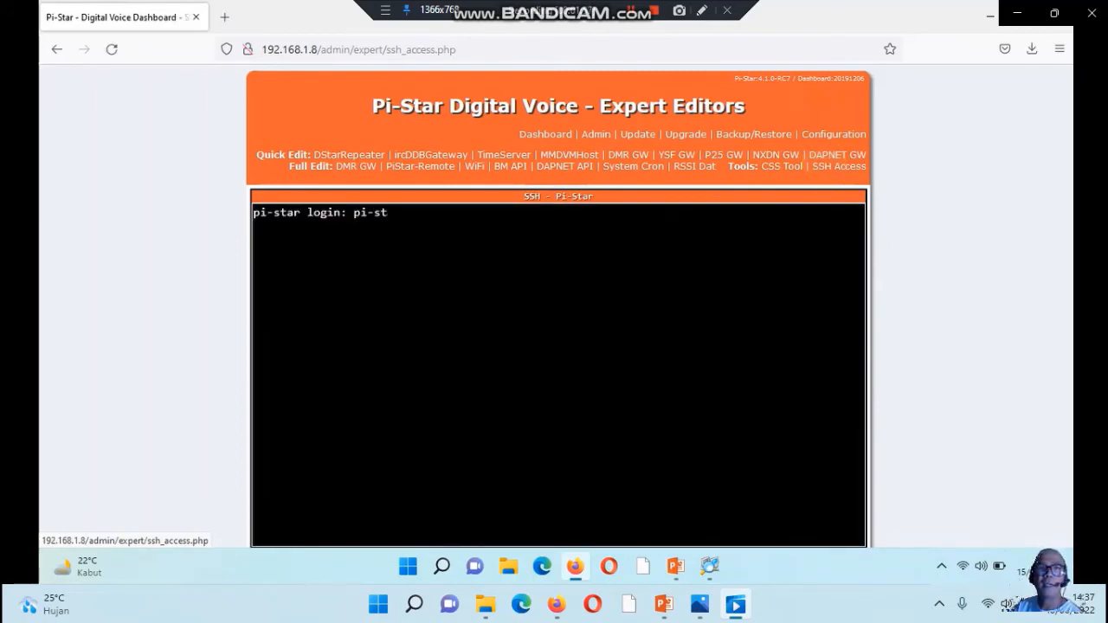
key("Return")
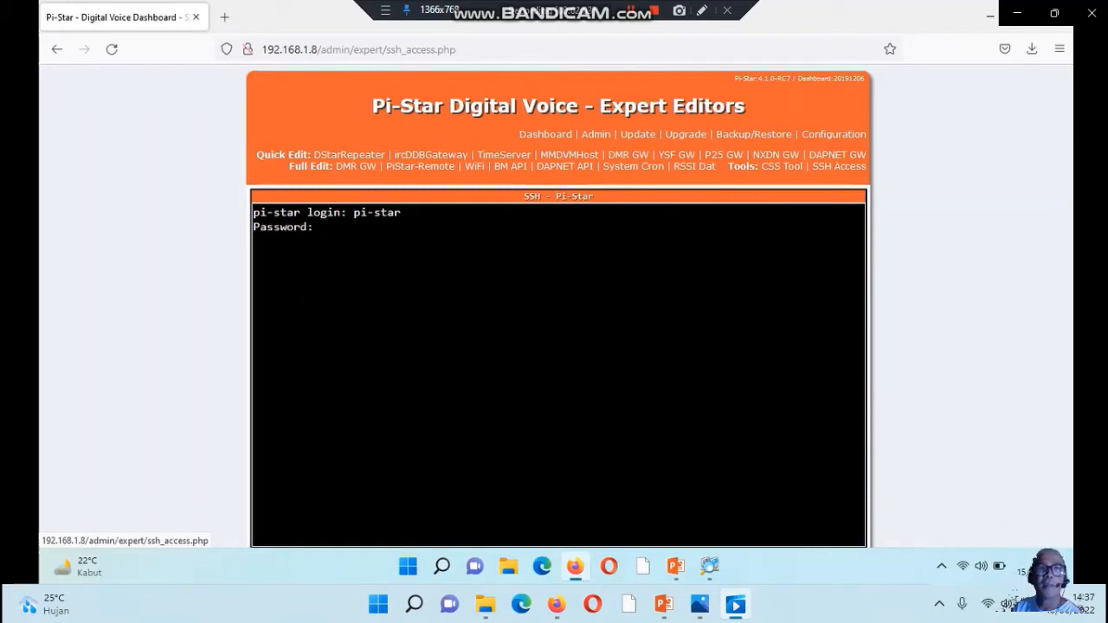
key("Return")
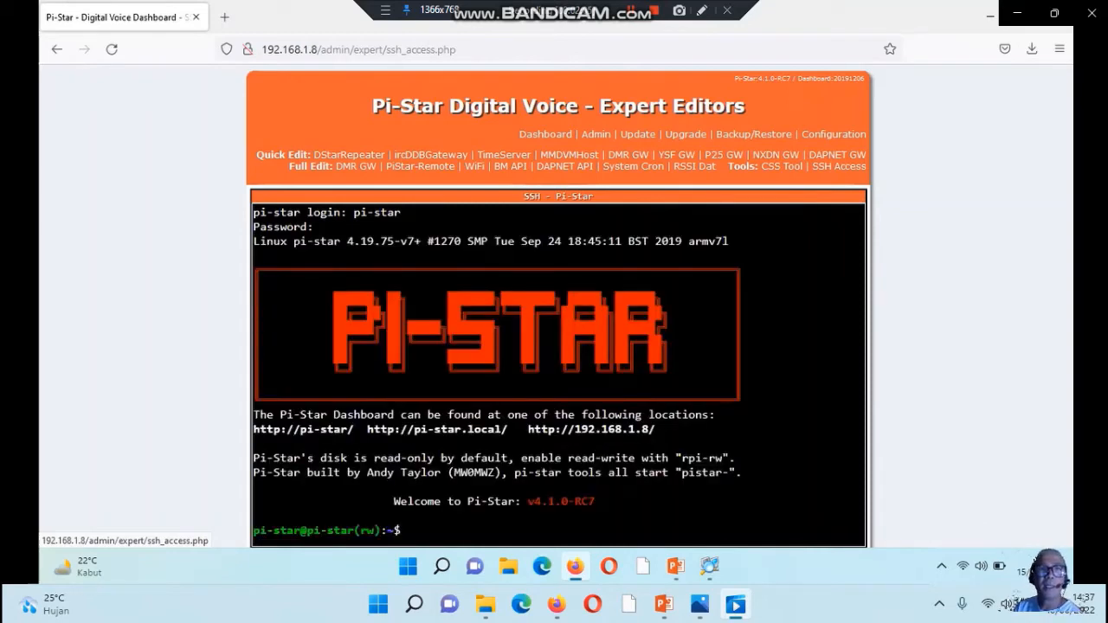
Switch to the root shell with sudo su - and make the disk writable with rpi-rw
type("sudo")
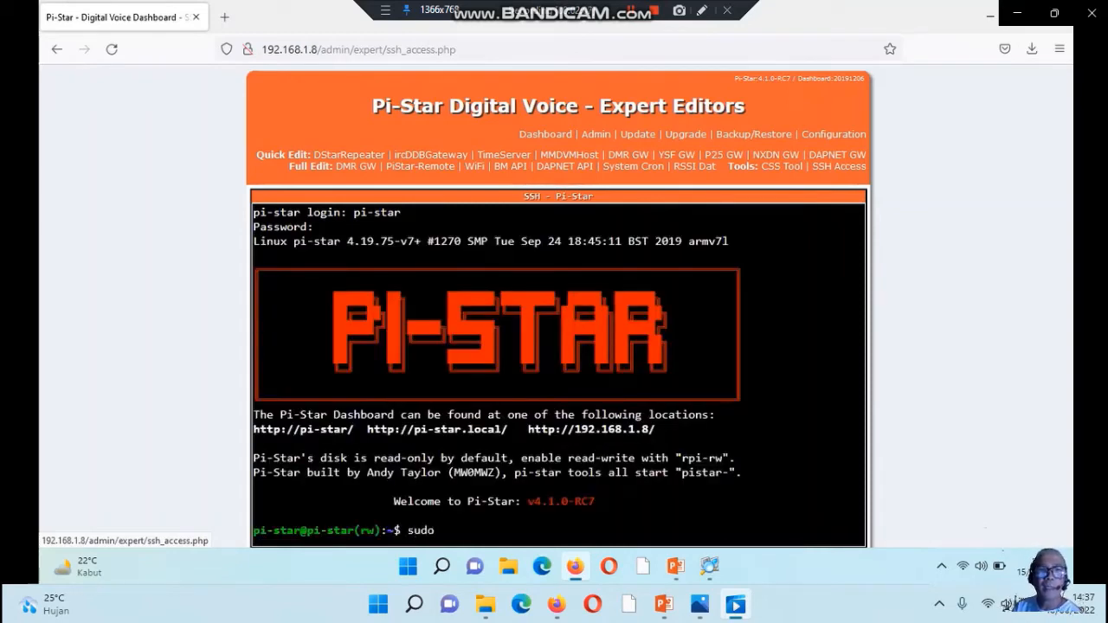
type(" su -")
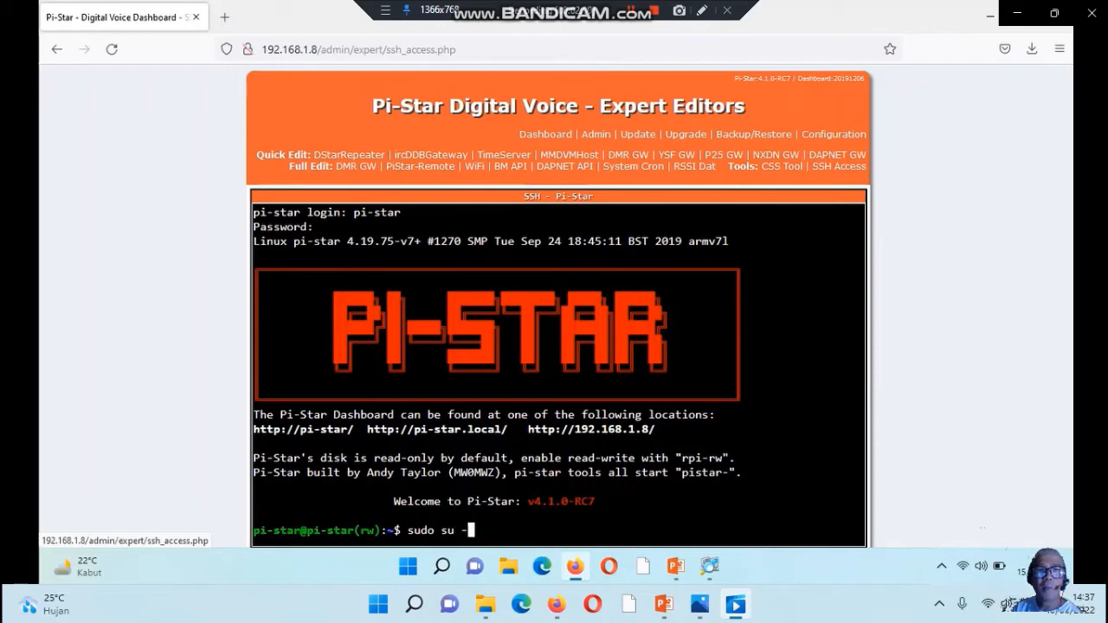
key("Return")
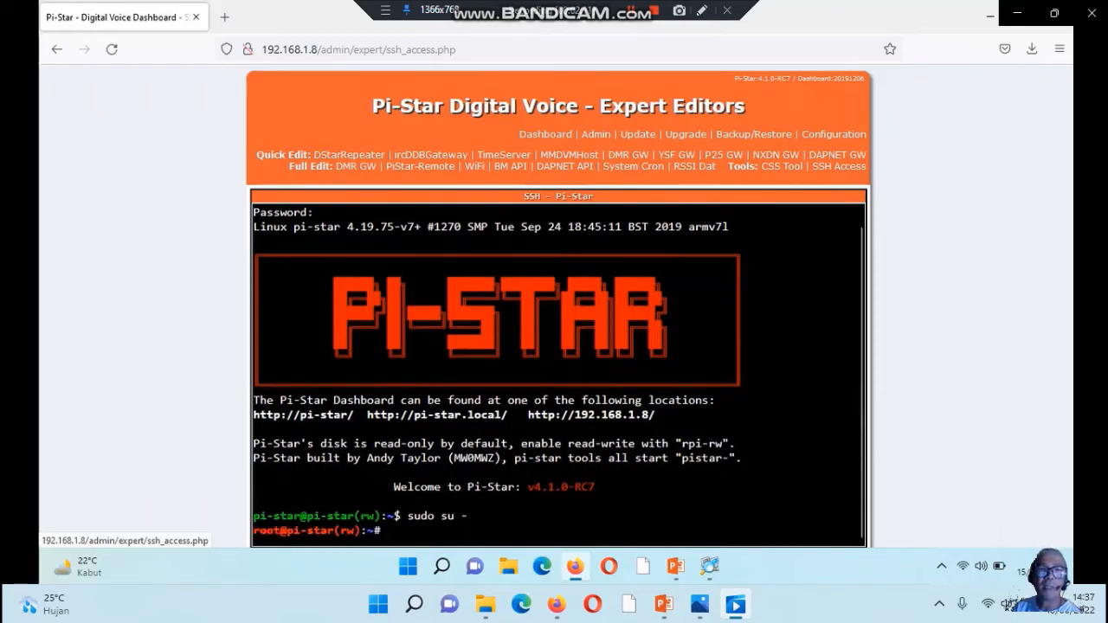
type("rpi")
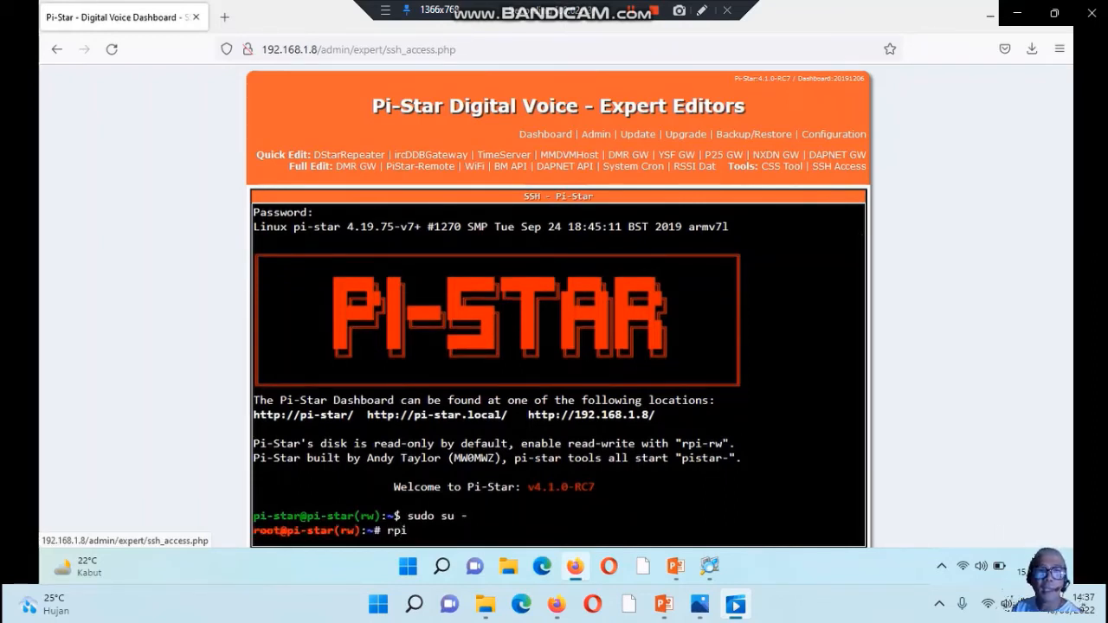
type("-rw")
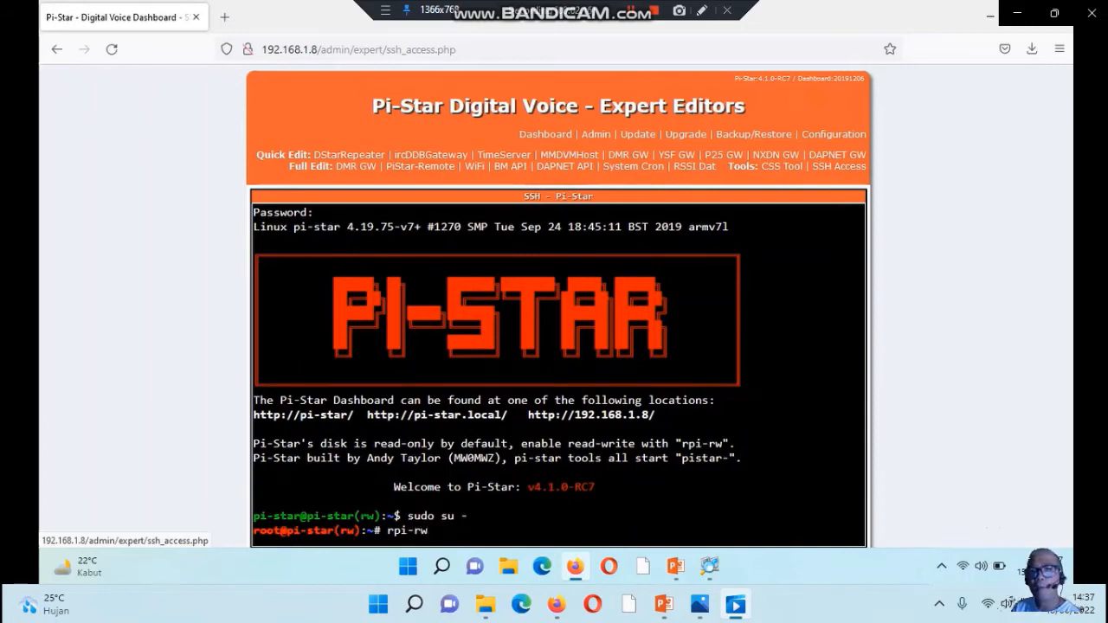
key("Return")
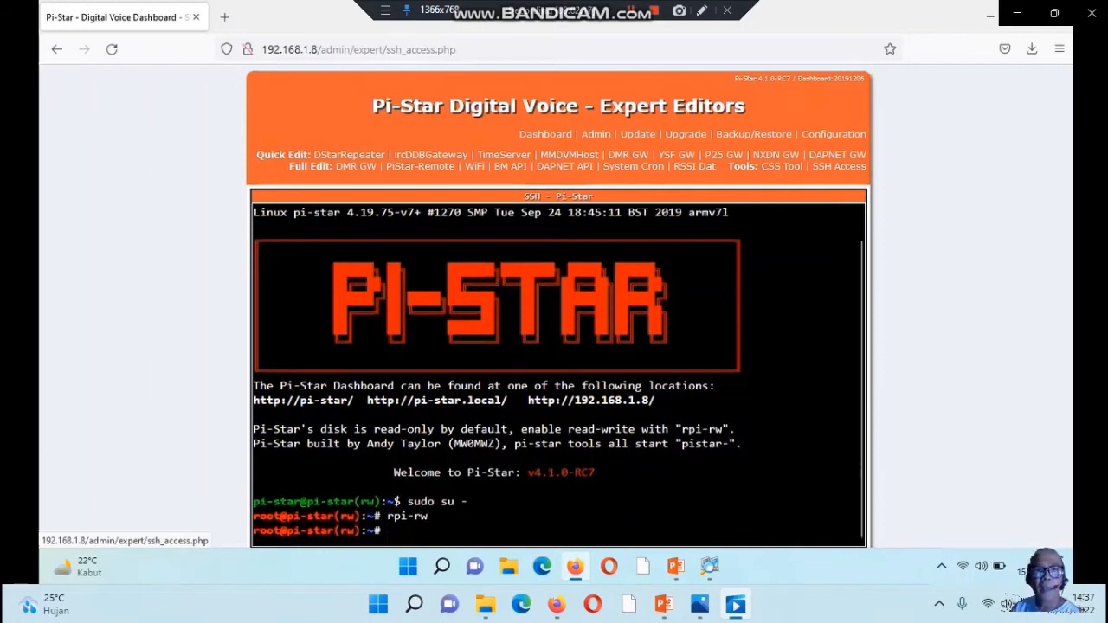
List the files in root's home directory with ls and open DMR_Hosts.txt in nano
type("ls")
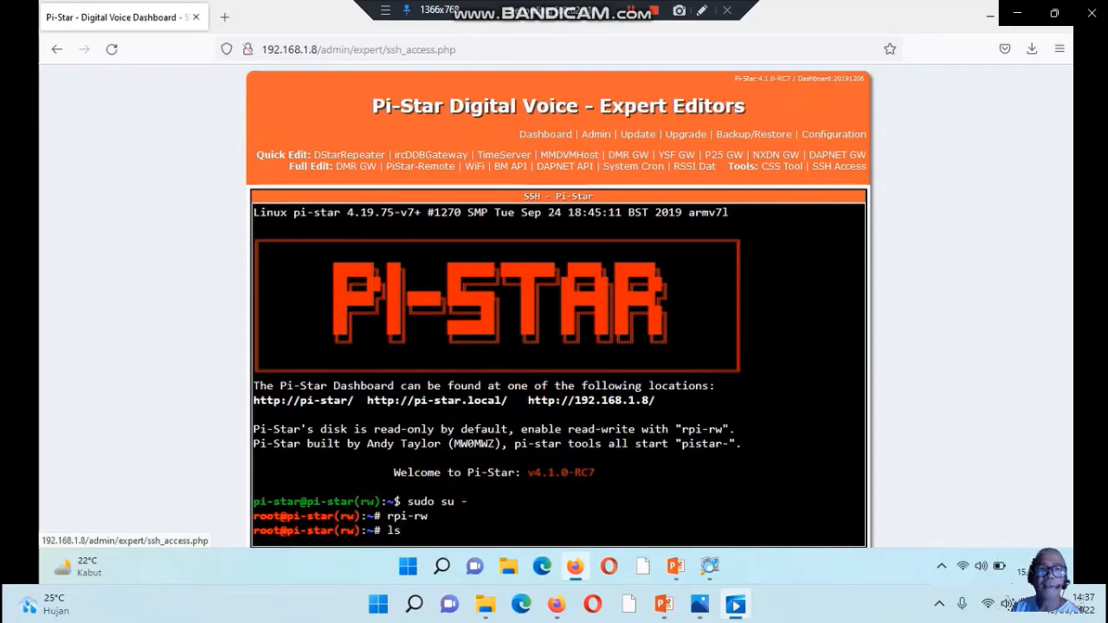
key("Return")
type("nanp")
key("BackSpace")
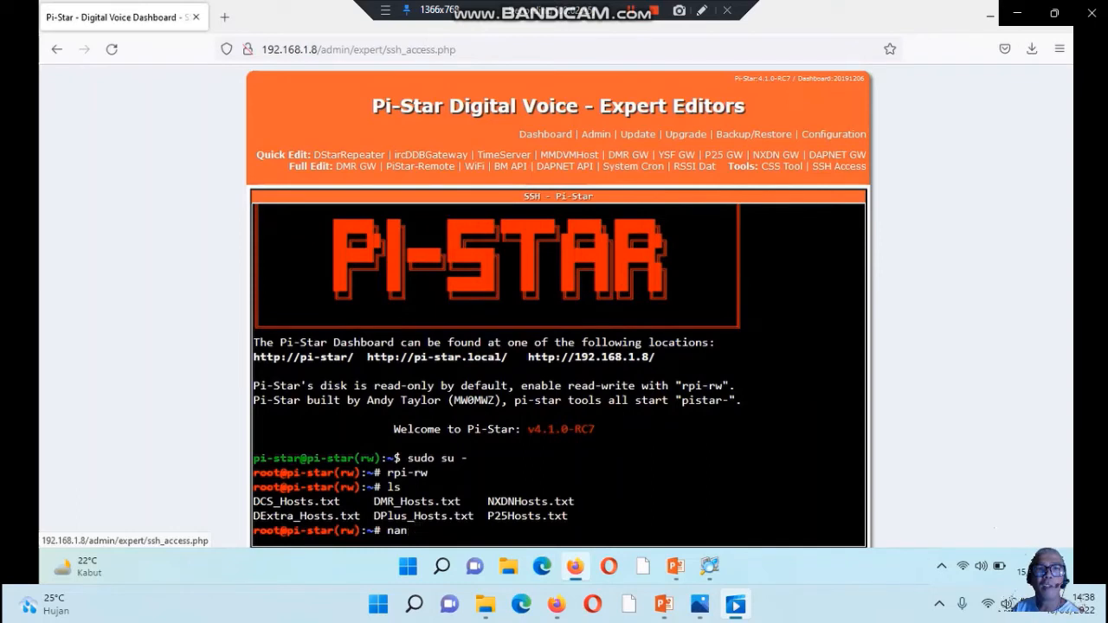
type("o")
type(" D")
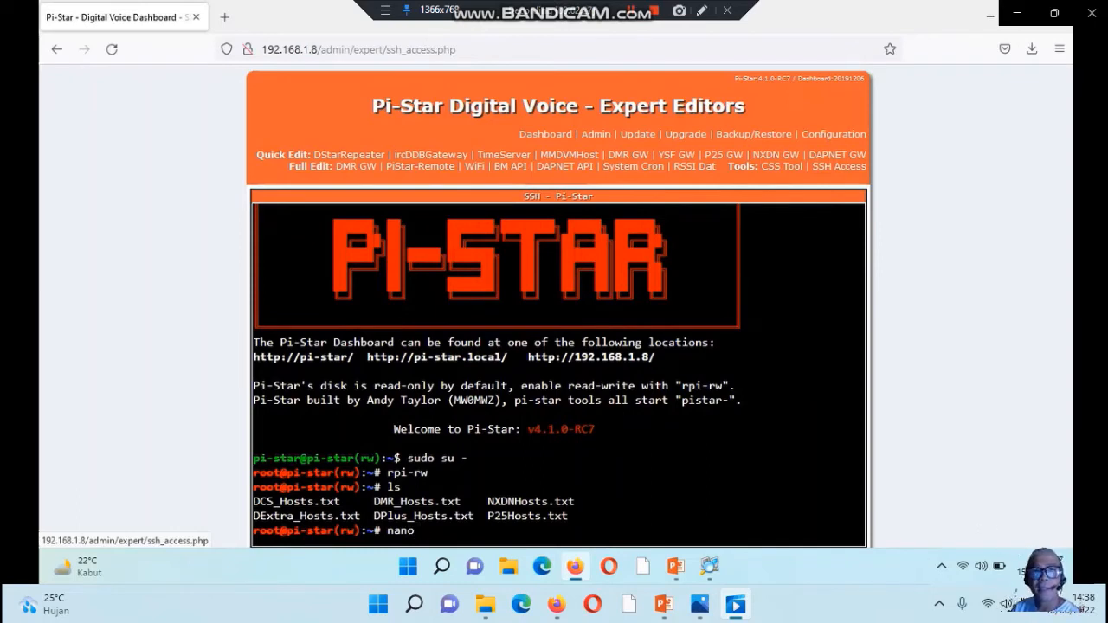
type("M")
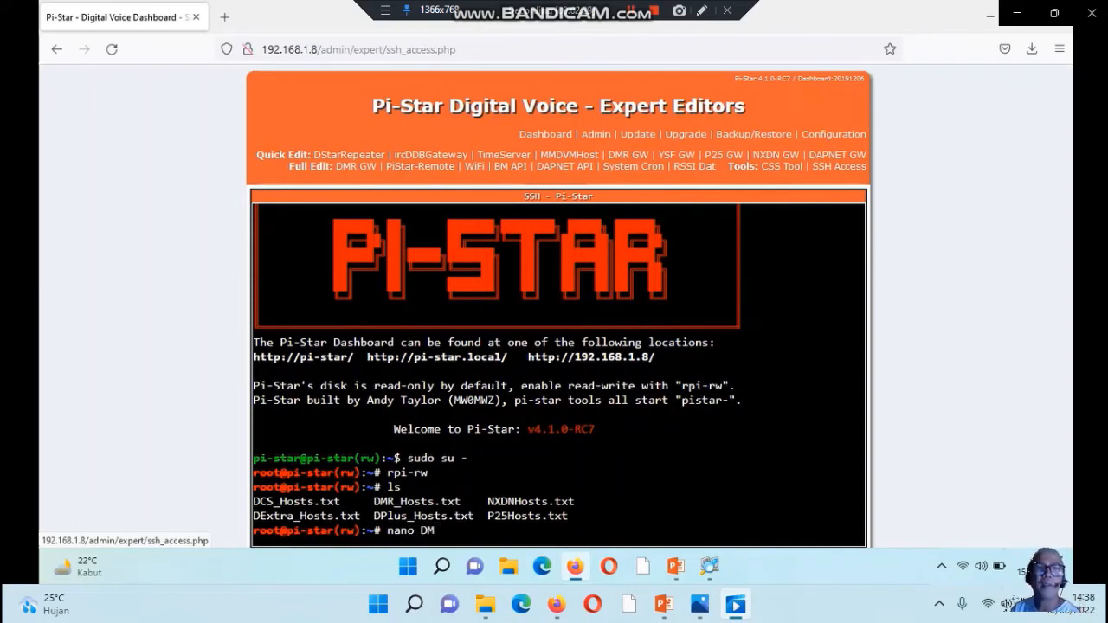
type("R")
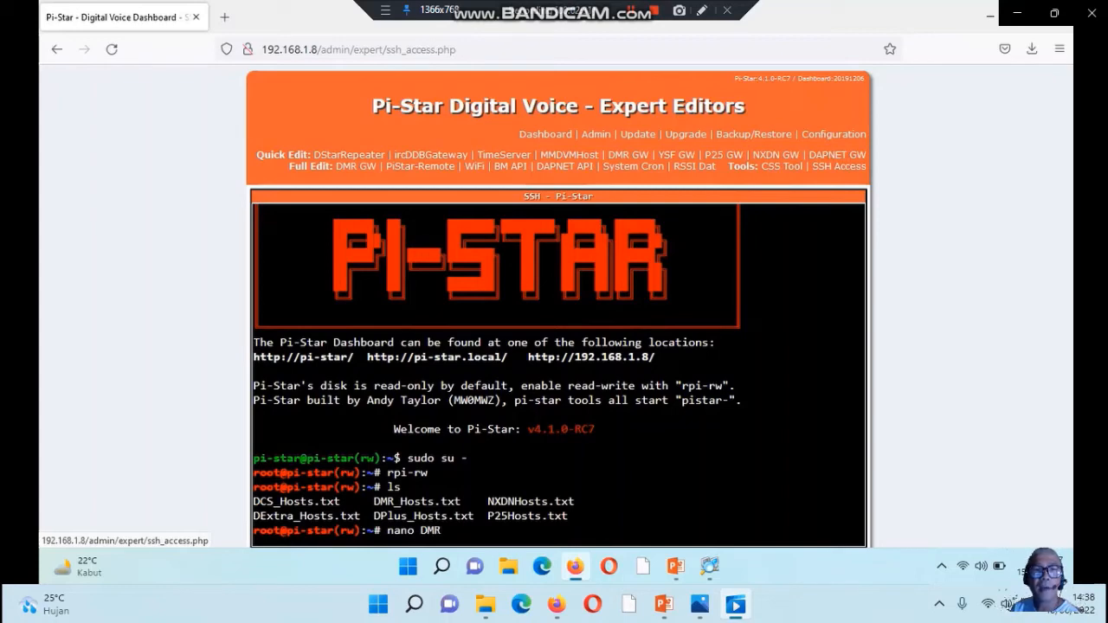
key("Tab")
key("Return")
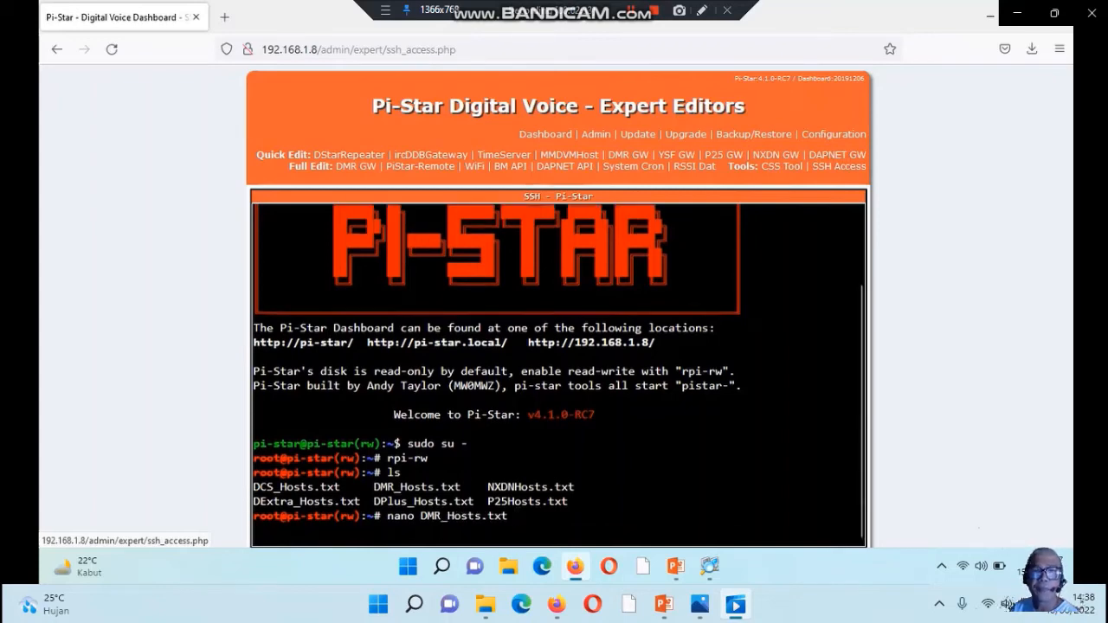
Start a new host entry named Biduri on the line below the custom DMR hosts table, tabbed out to the DMR-ID column
key("Down")
key("Down")
key("Down")
key("Down")
key("Down")
key("Down")
key("Down")
key("Down")
key("Down")
key("Down")
key("Down")
key("Down")
key("Down")
key("Down")
key("Down")
key("Down")
key("Down")
key("Down")
key("Down")
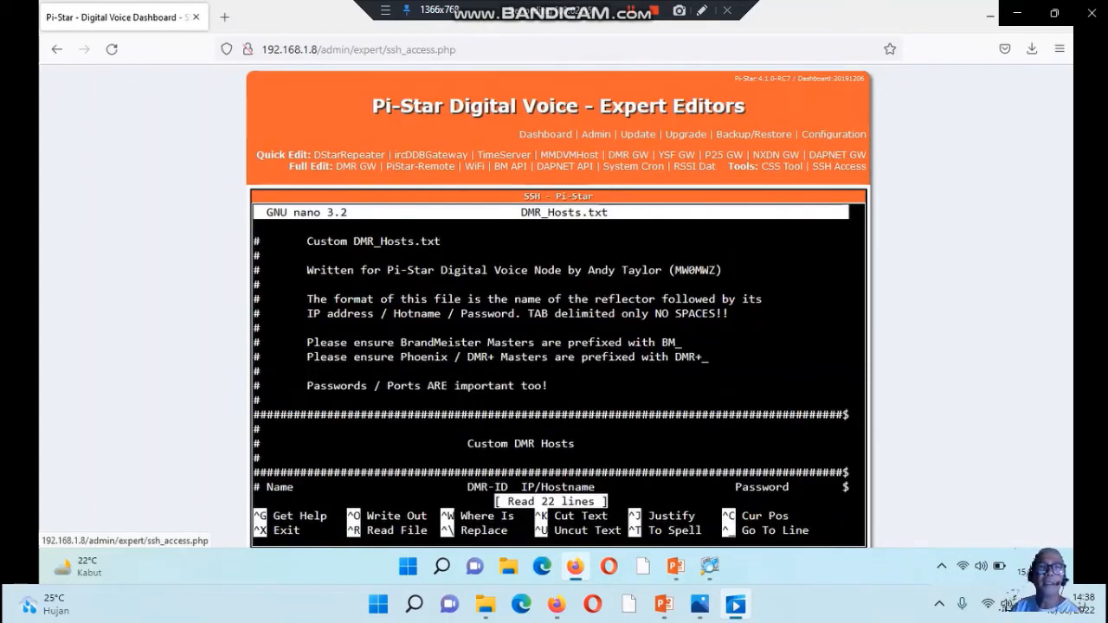
key("Down")
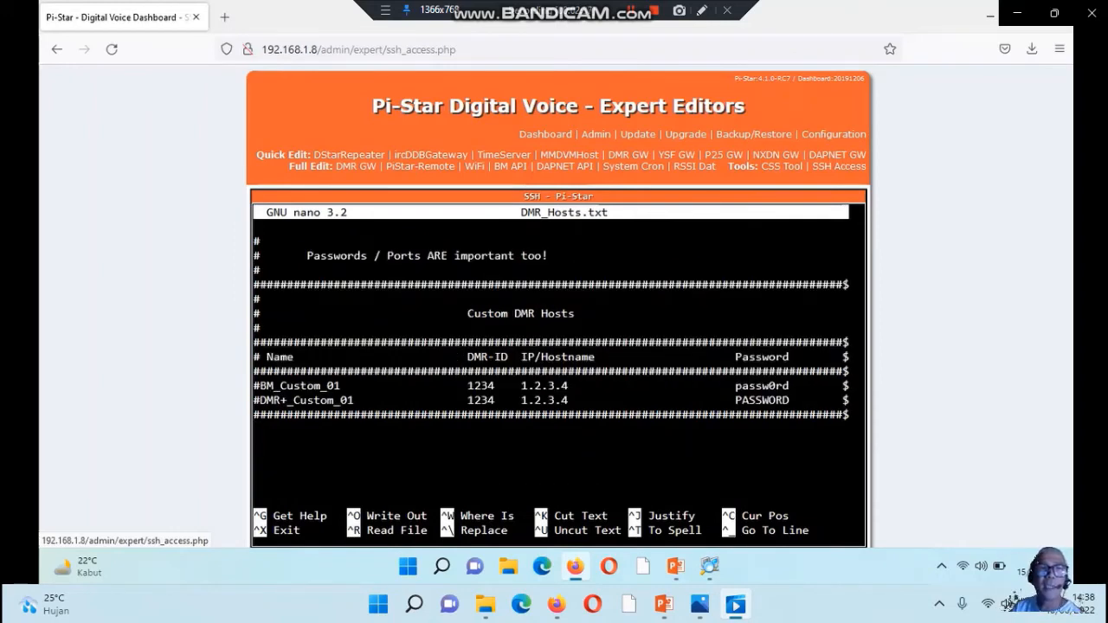
type("Biduri")
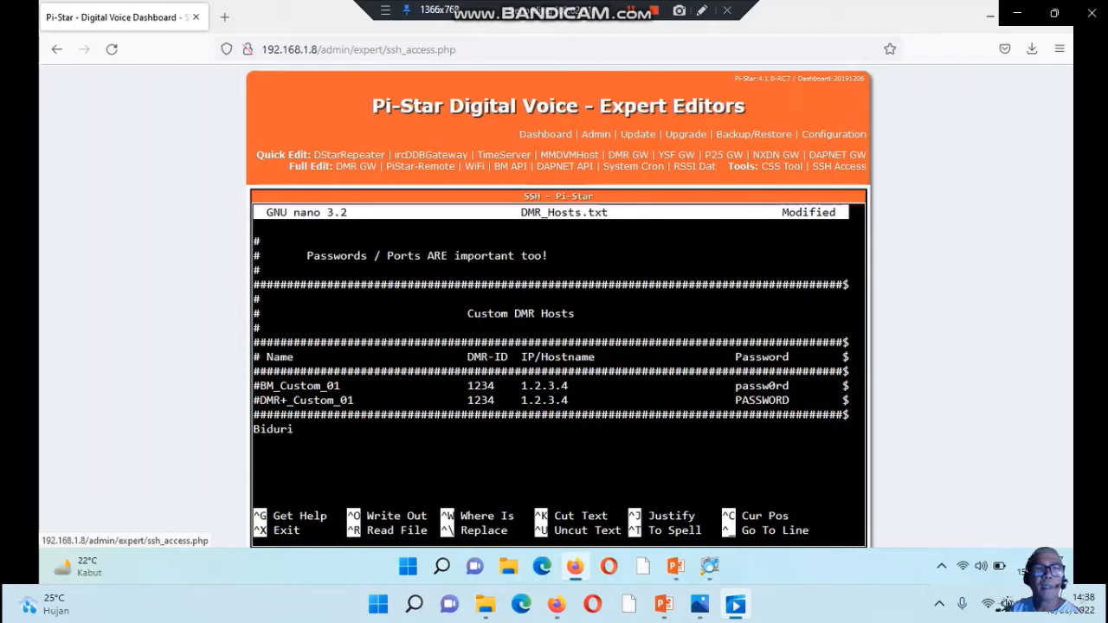
key("Tab")
key("Tab")
key("Tab")
key("Tab")
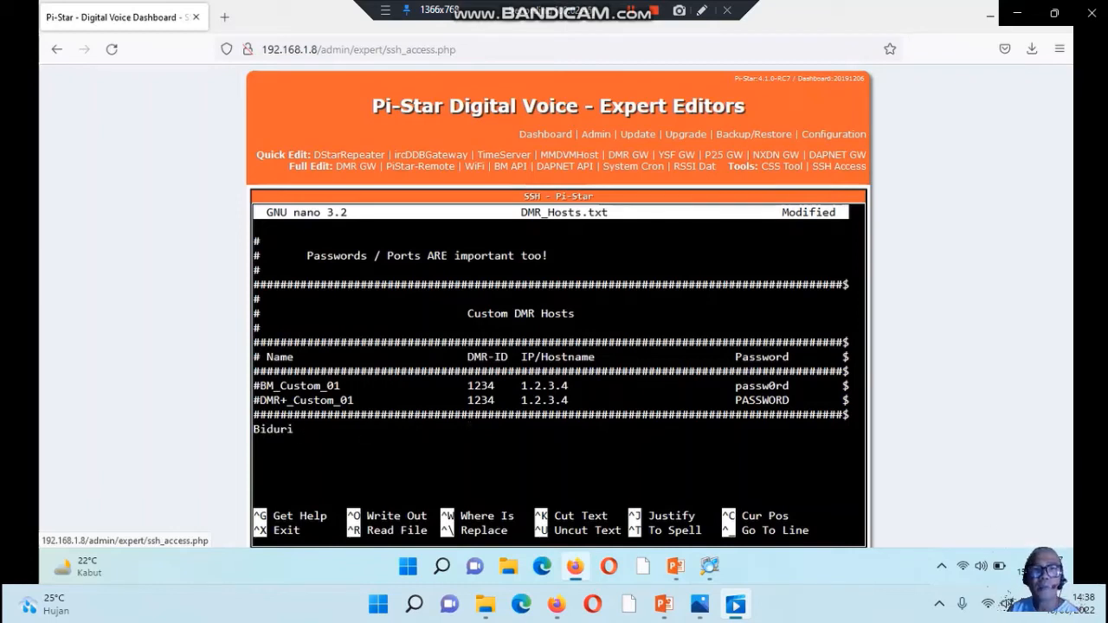
Give the Biduri entry DMR-ID 0000 and IP address 182.23.64.139, separated by a tab
type("0000")
key("Tab")
type("1")
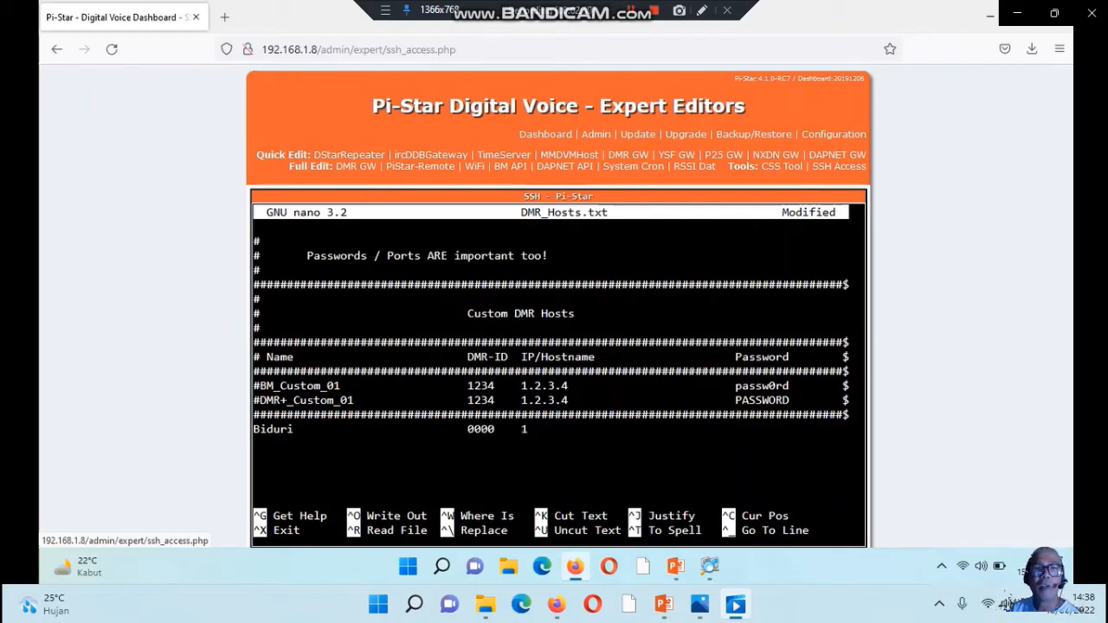
type("82.")
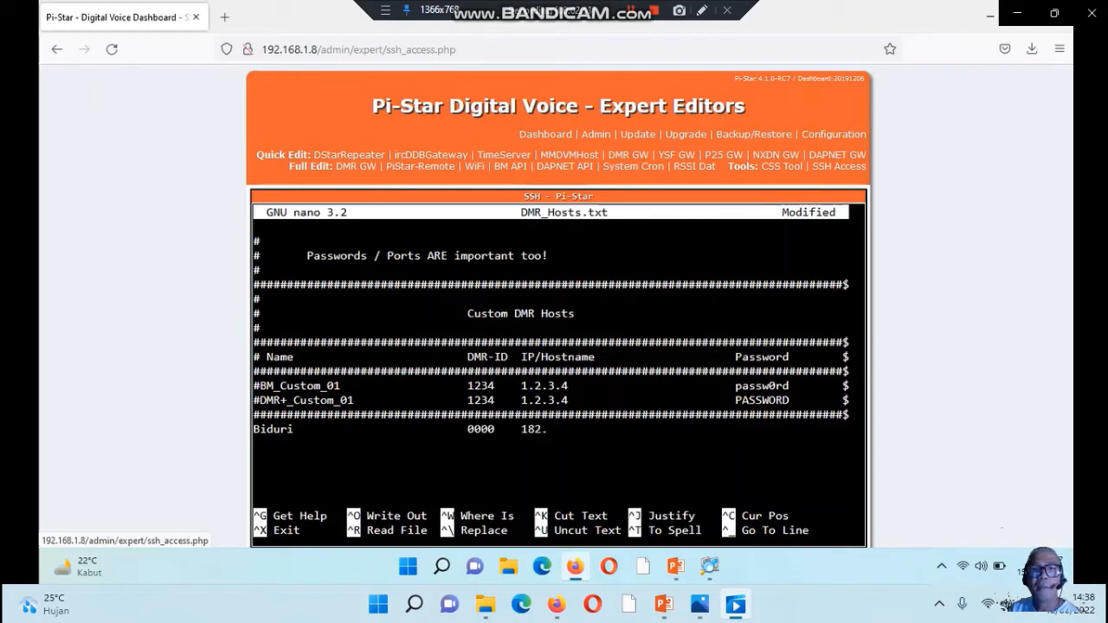
type("23.64.139")
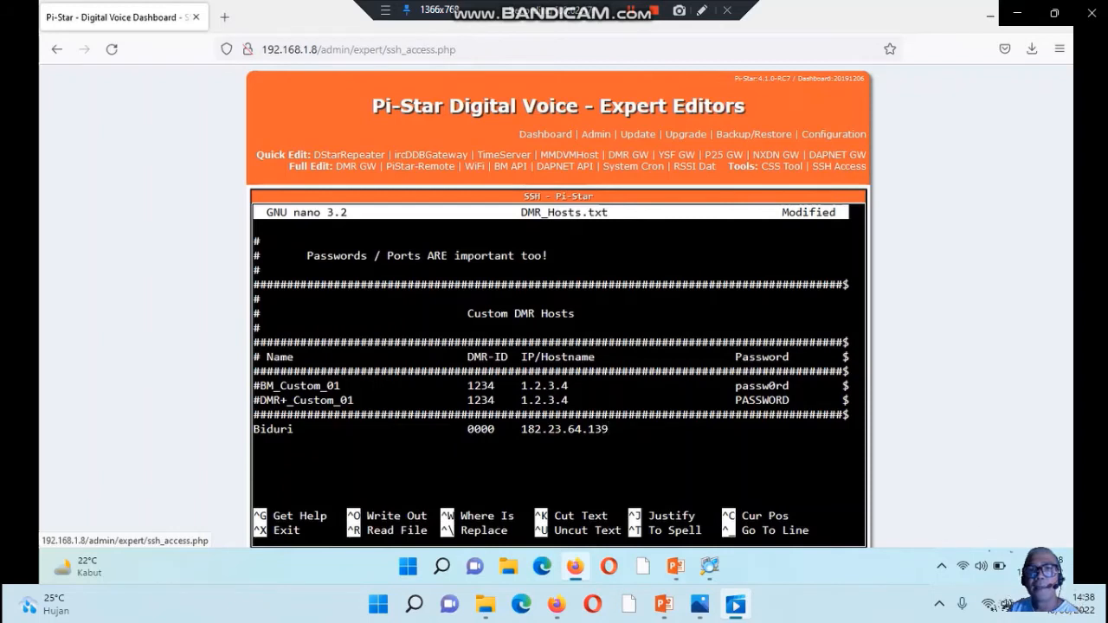
Enter the server password in the Password column of the Biduri entry
key("Tab")
key("Tab")
key("Tab")
type("passw0rd")
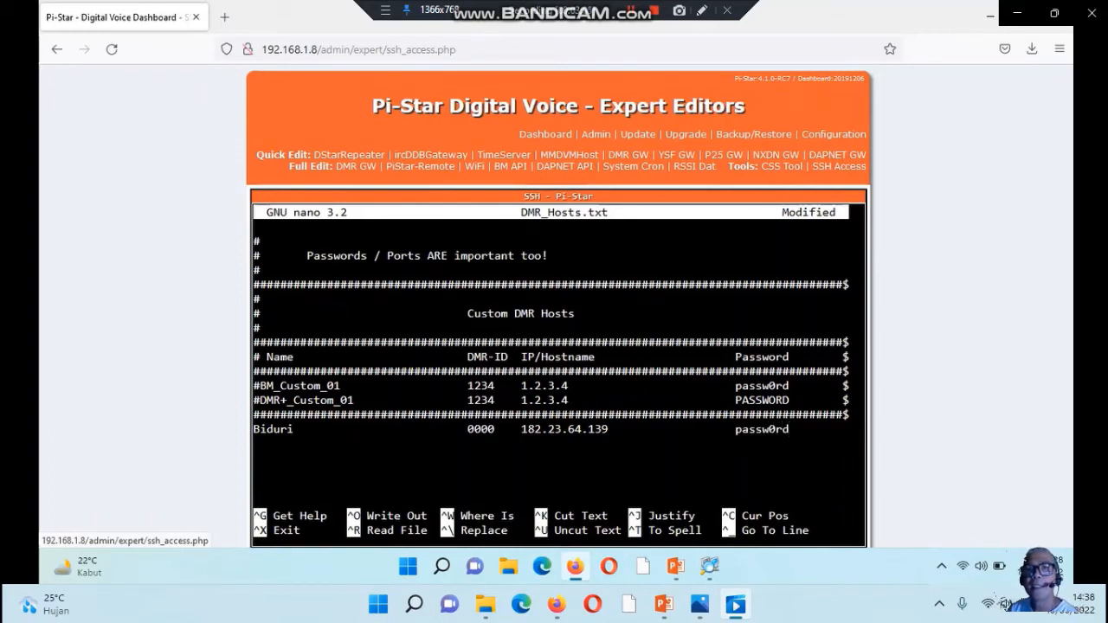
Add port 62030 after the password in the Biduri entry and end the line
key("Tab")
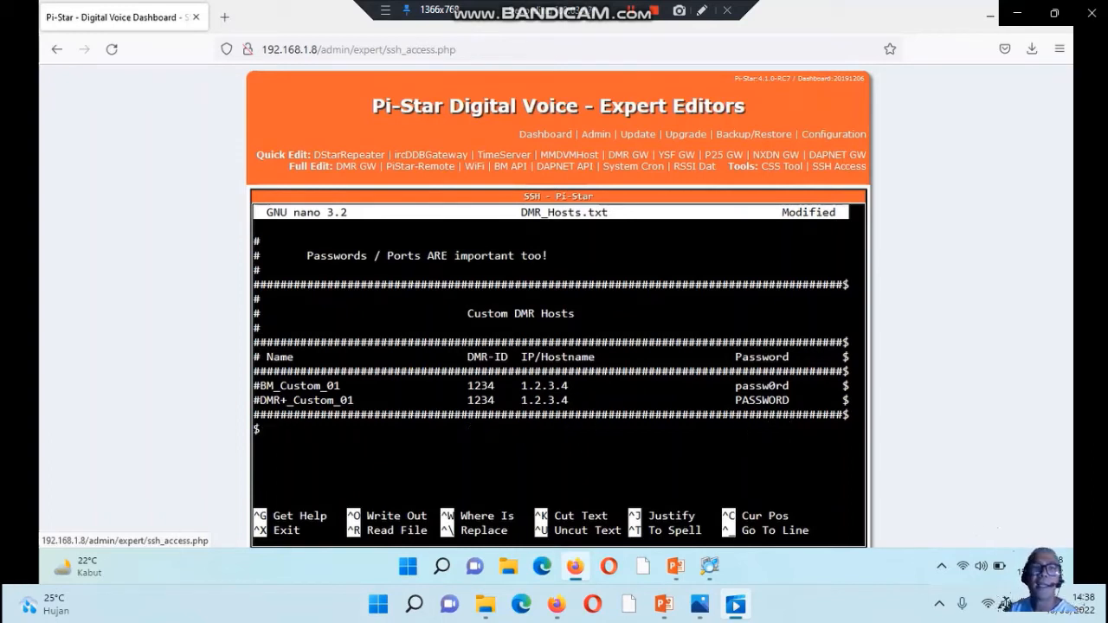
type("6")
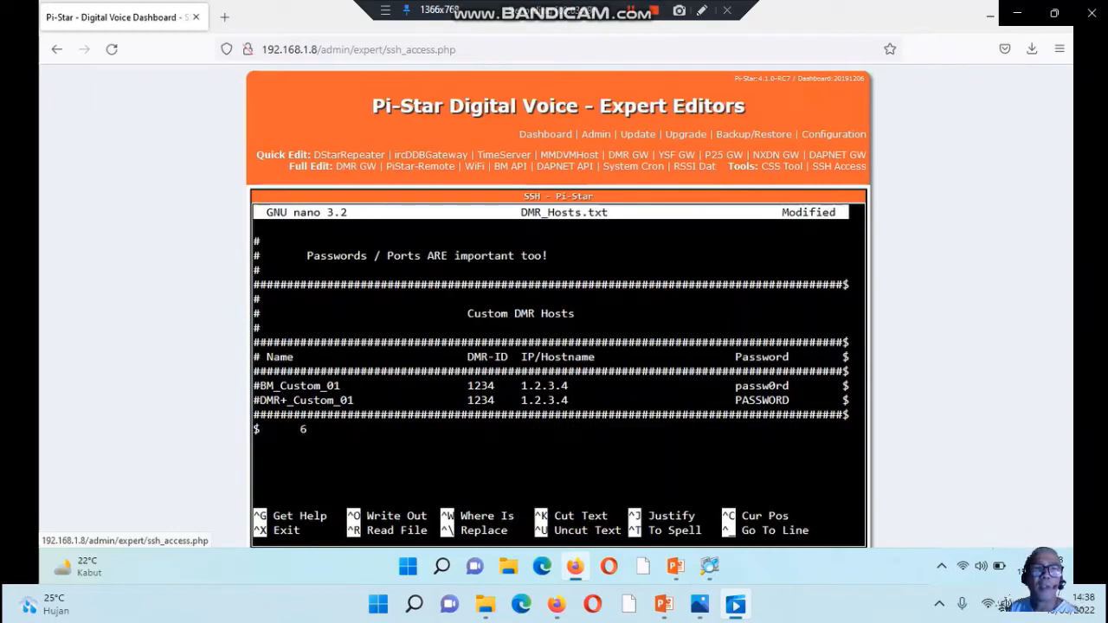
type("2030")
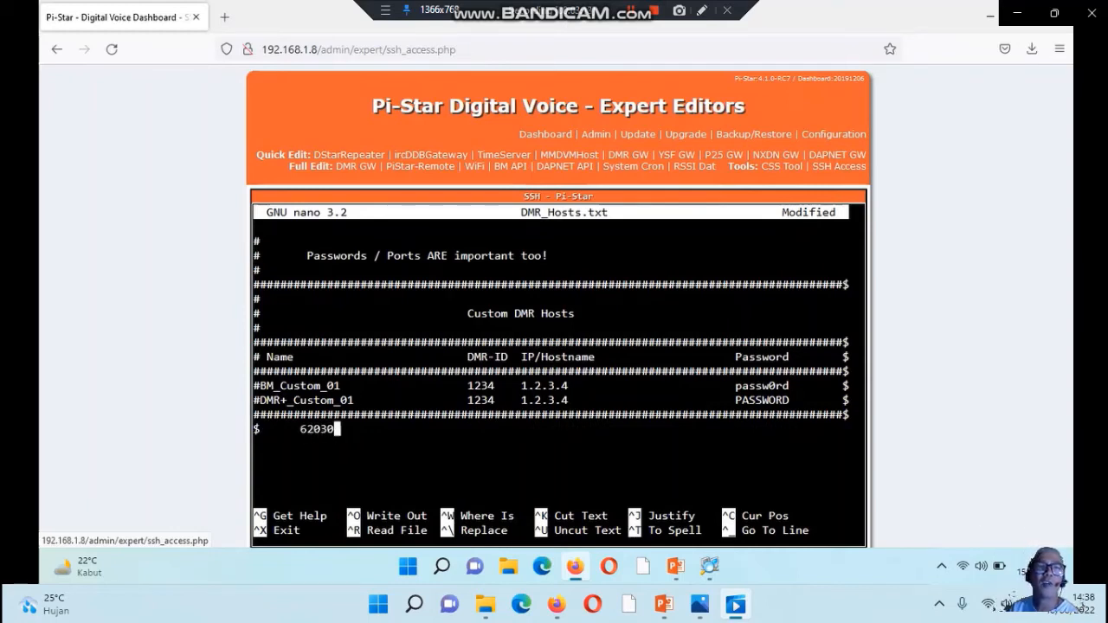
key("Return")
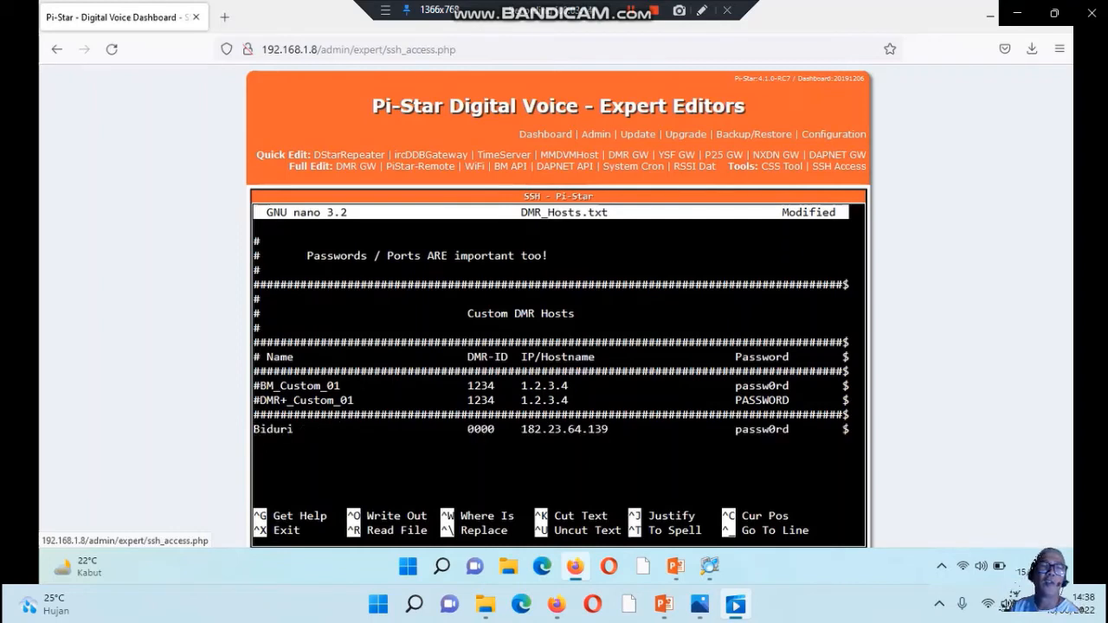
Save DMR_Hosts.txt under the same name, quit nano, and leave the root shell with exit
key("ctrl+x")
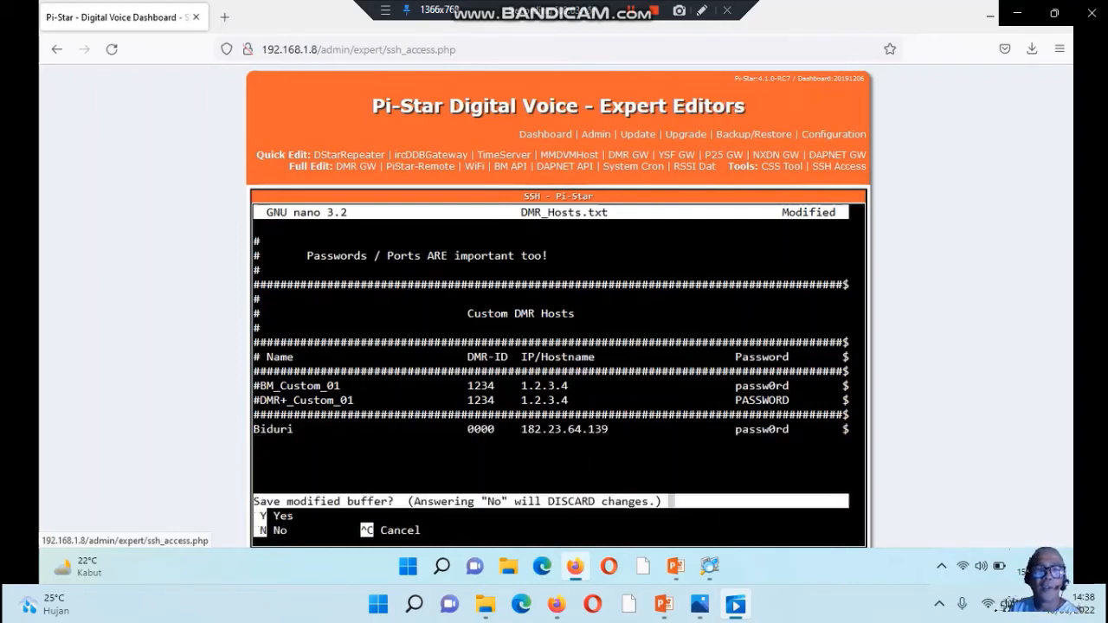
key("y")
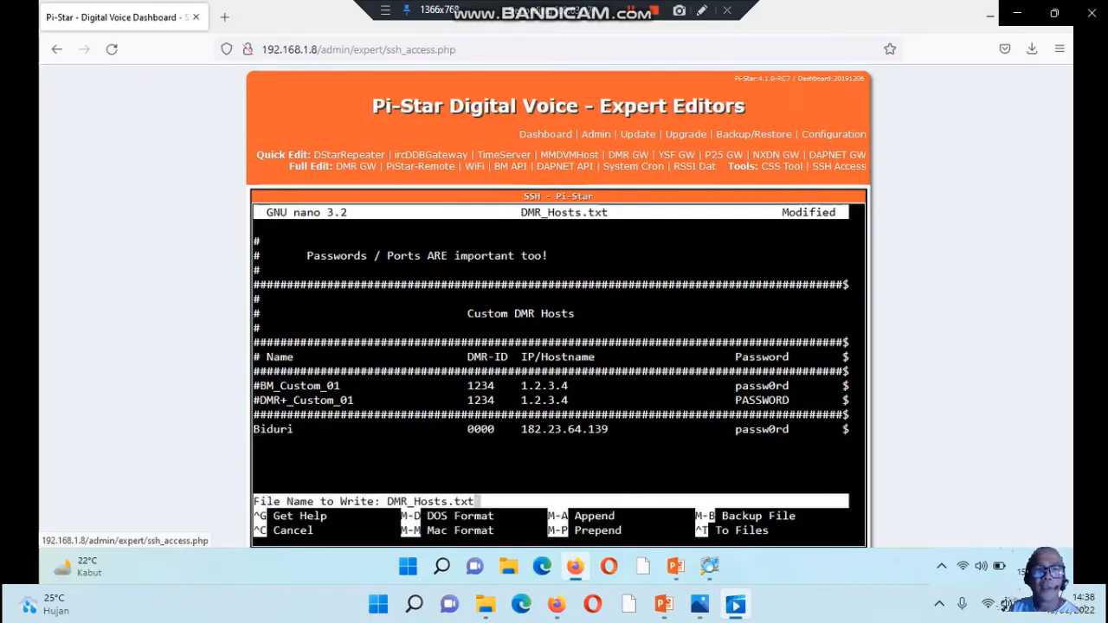
key("Return")
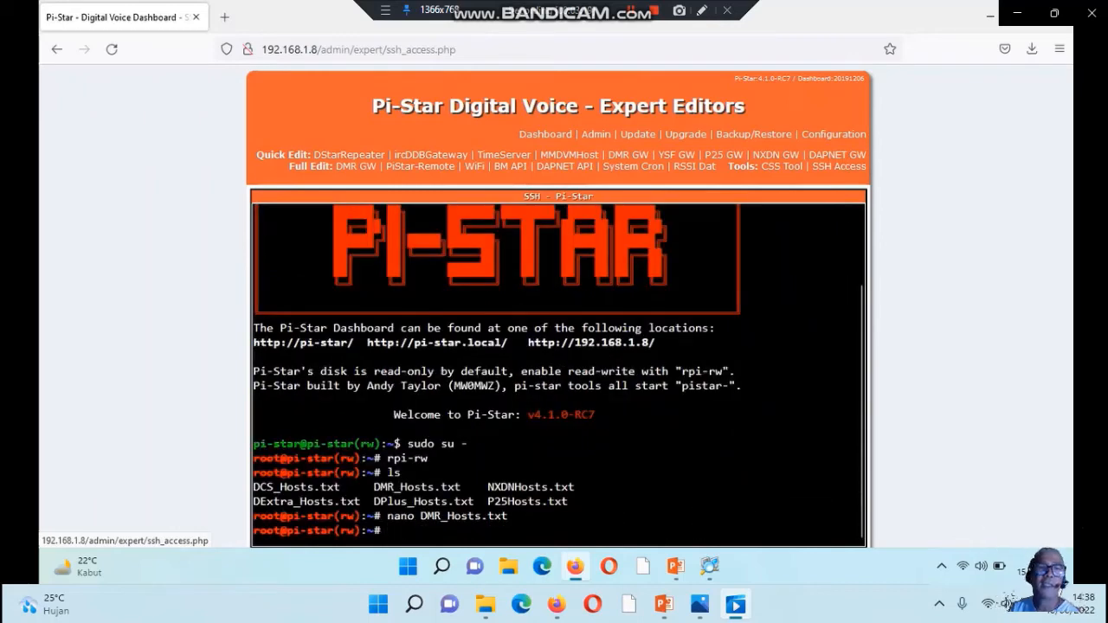
type("exit")
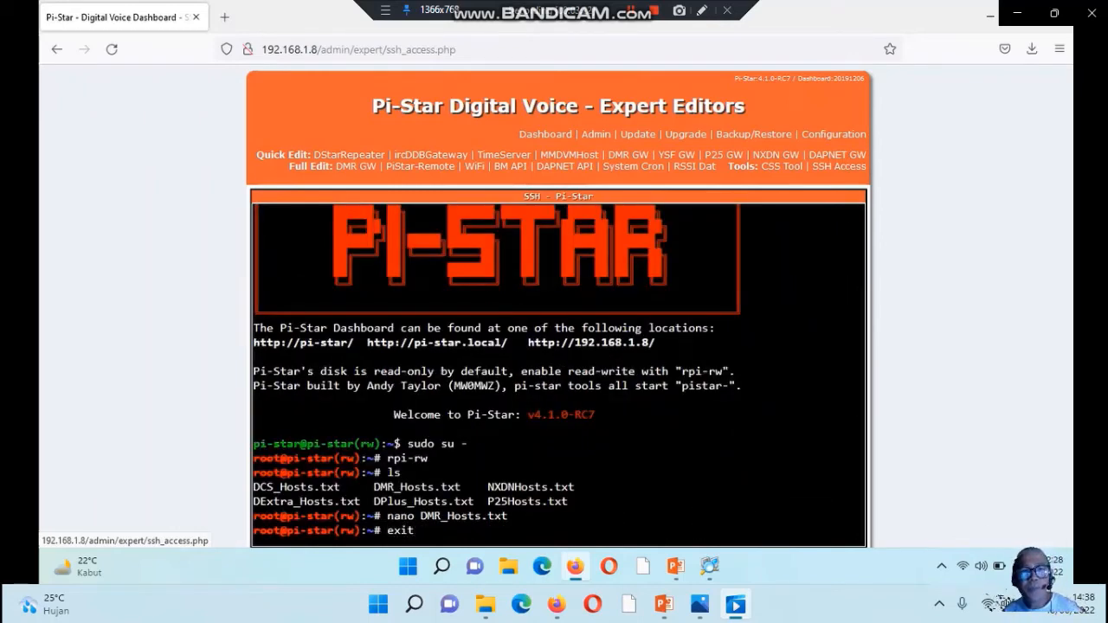
key("Return")
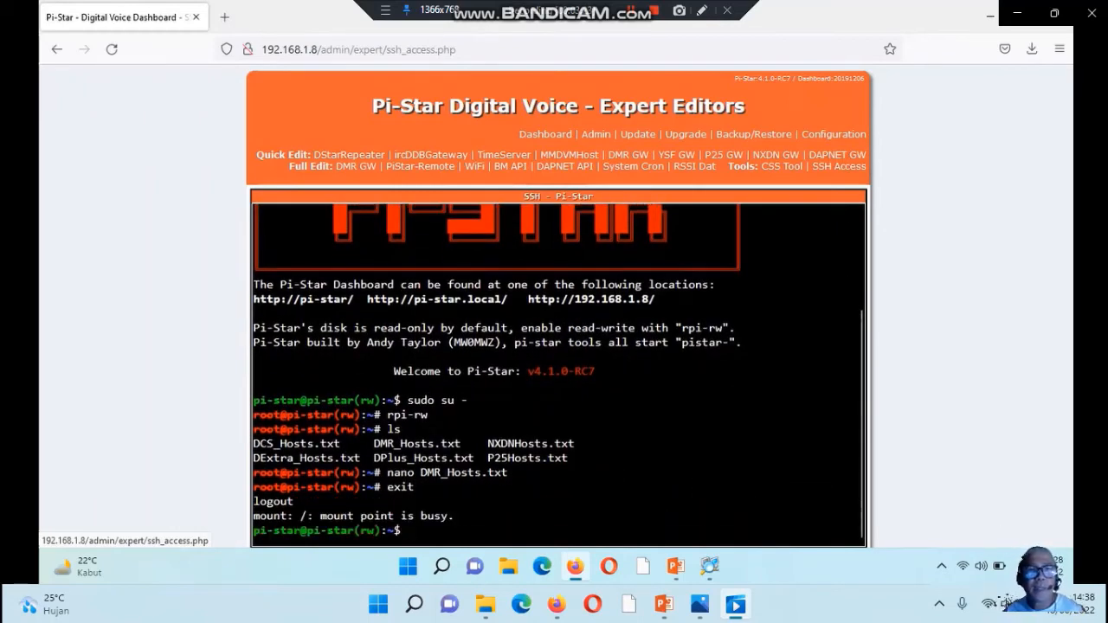
End the remaining SSH session with exit and run the Pi-Star update
type("exit")
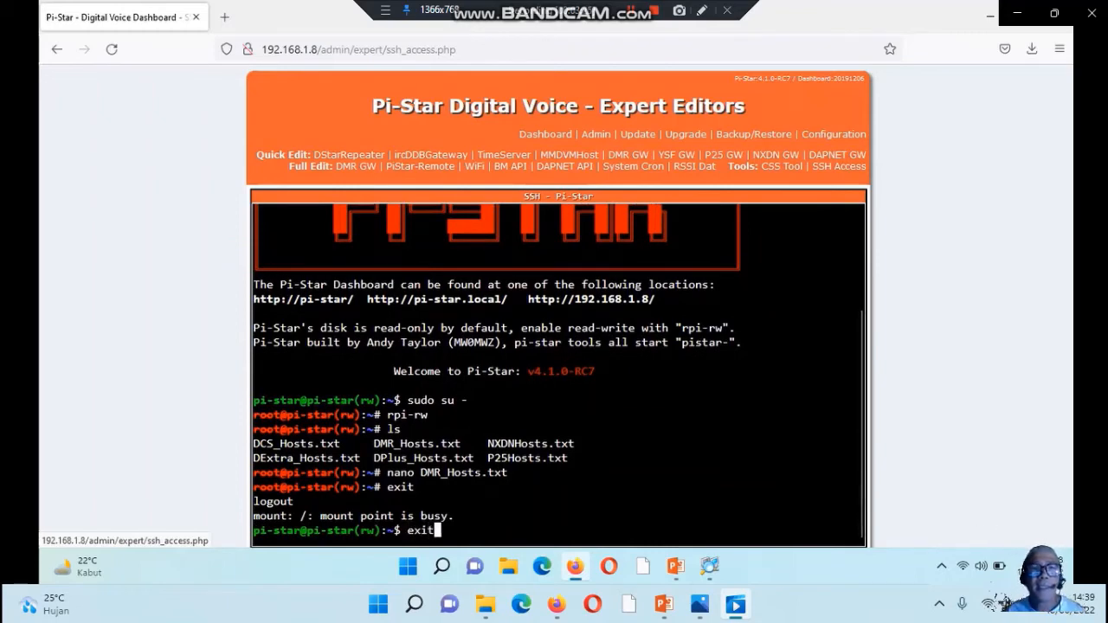
key("Return")
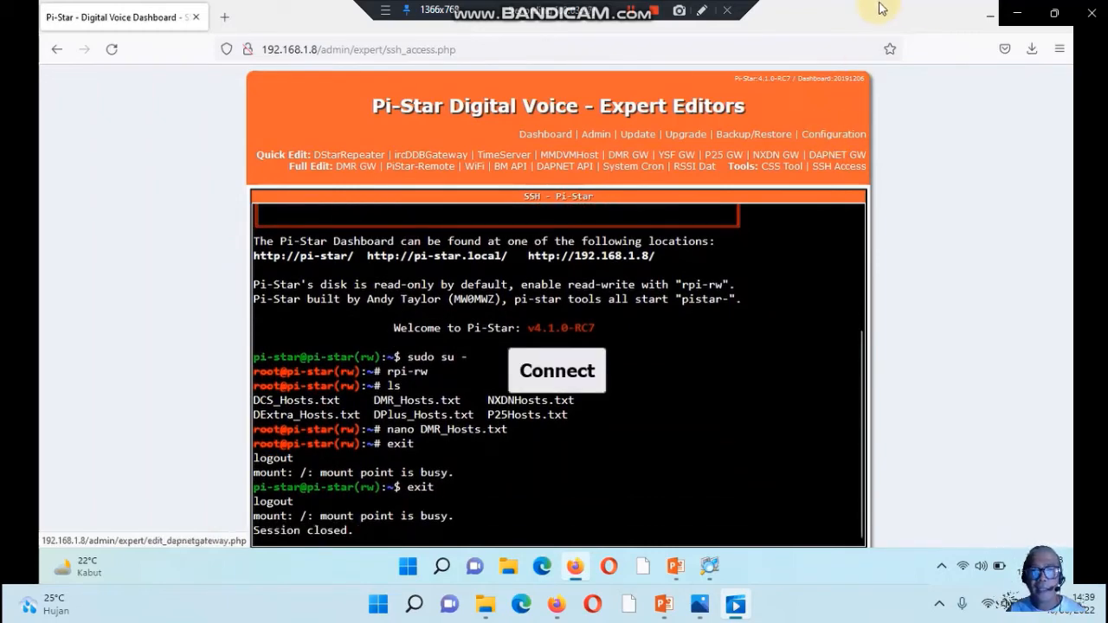
left_click(628, 135)
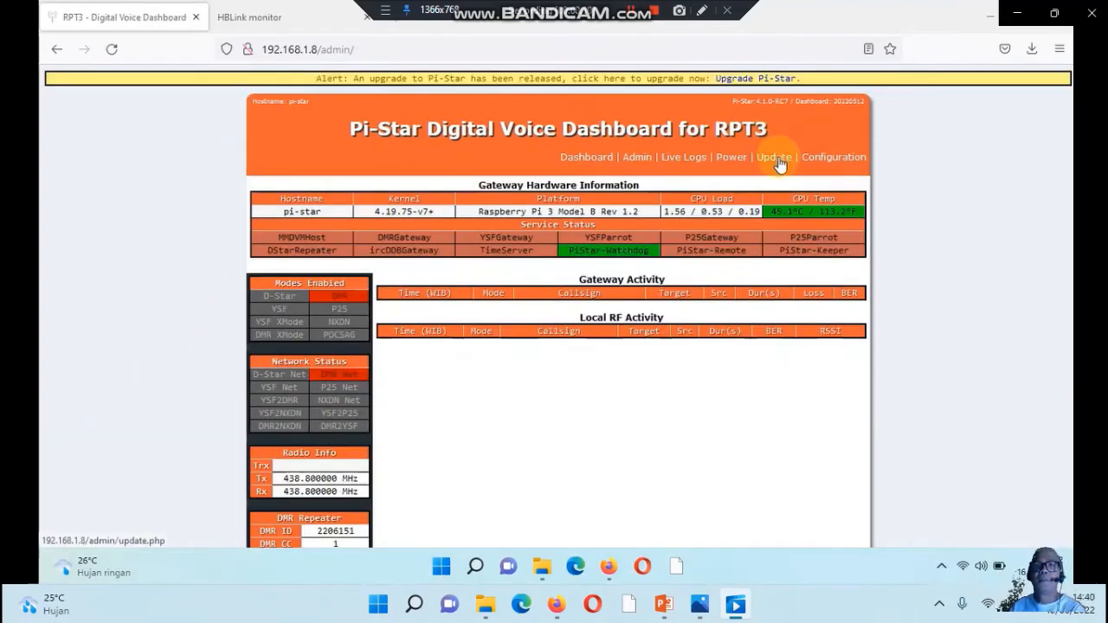
left_click(774, 163)
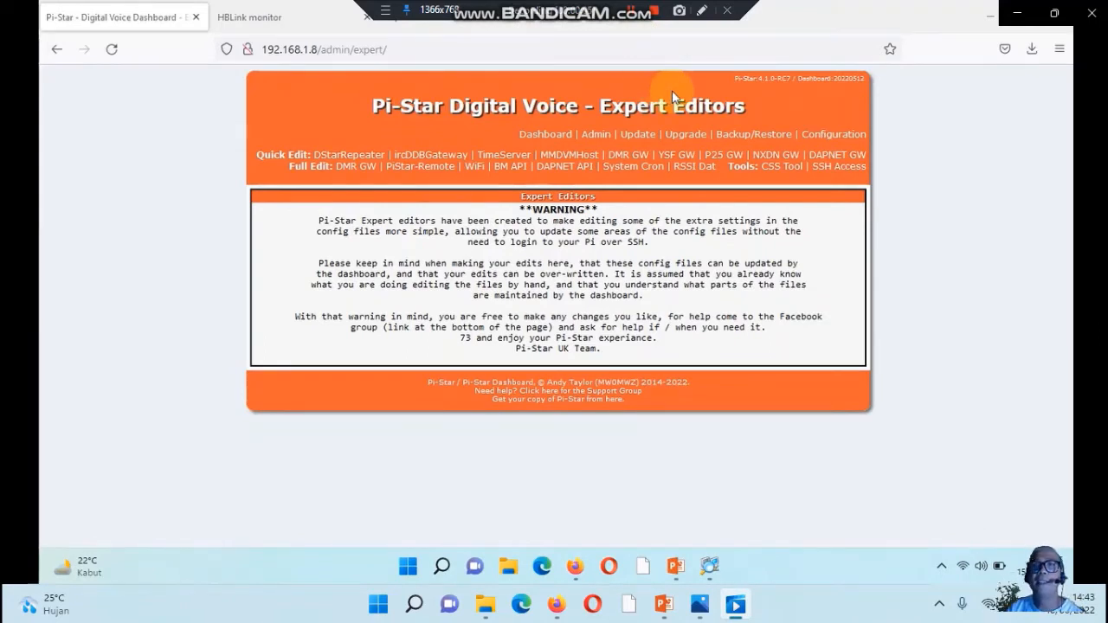
Set the DMR Master to Biduri in the DMR configuration, apply the changes and return to the dashboard
left_click(831, 134)
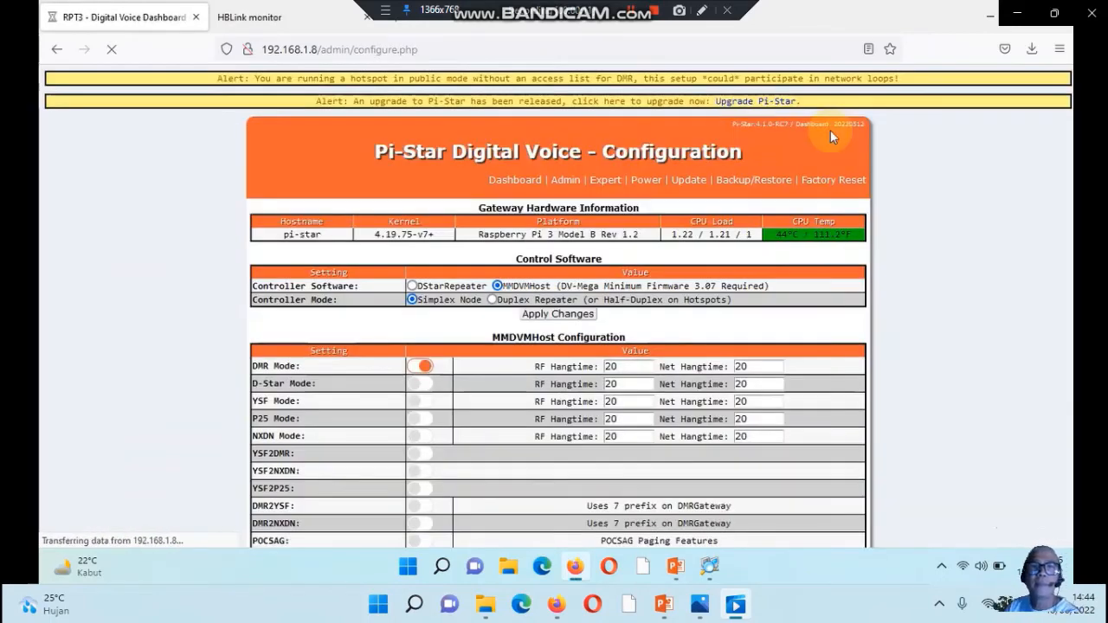
scroll(671, 300, "down", 5)
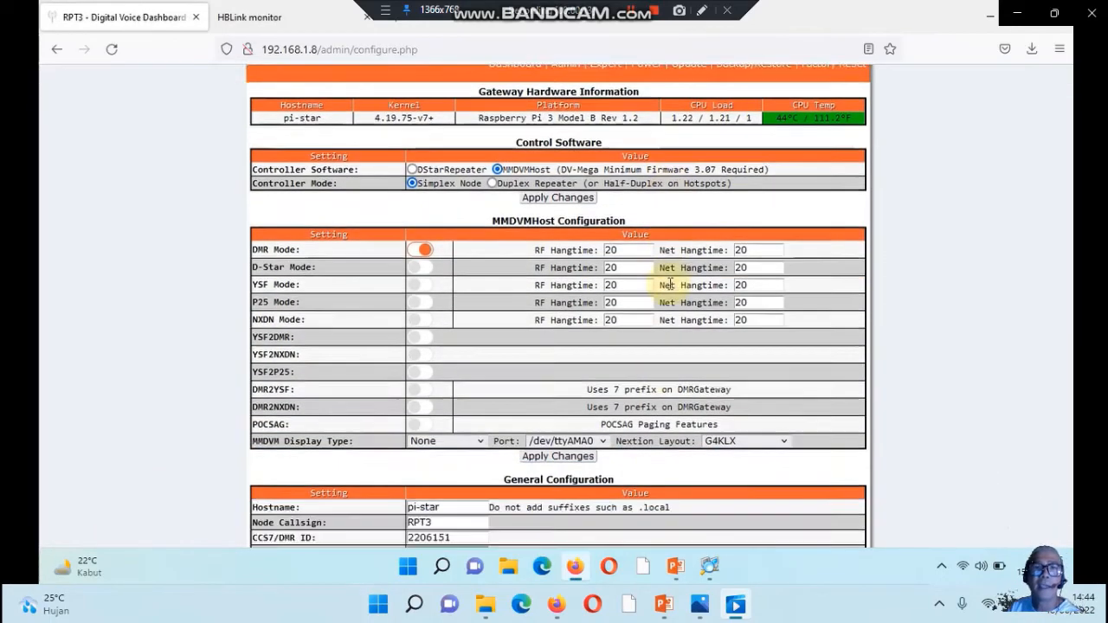
scroll(670, 286, "down", 3)
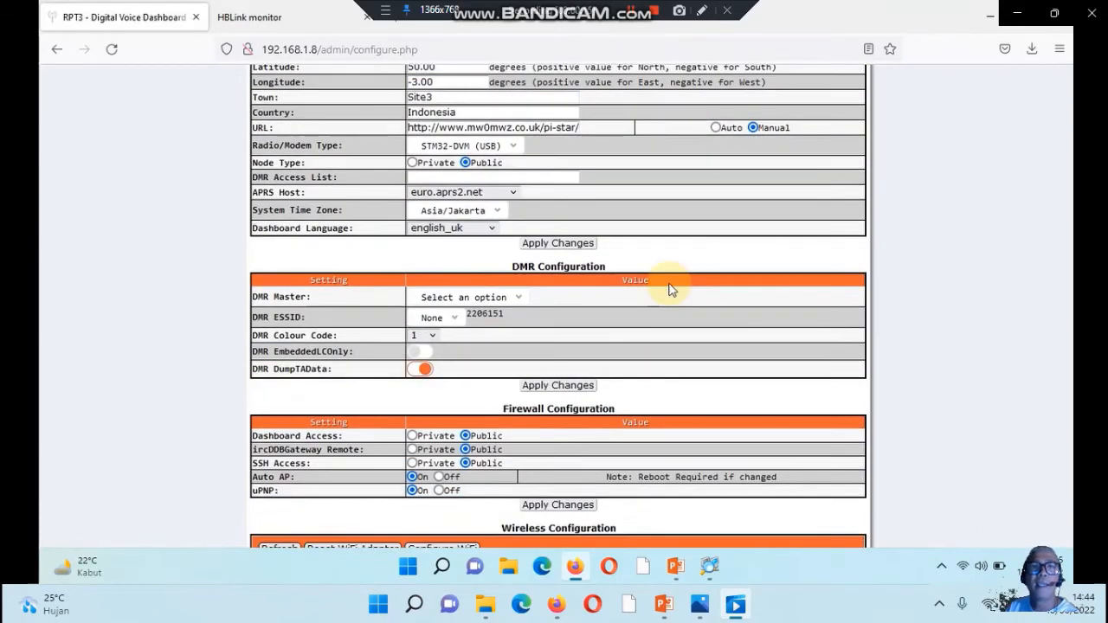
left_click(516, 298)
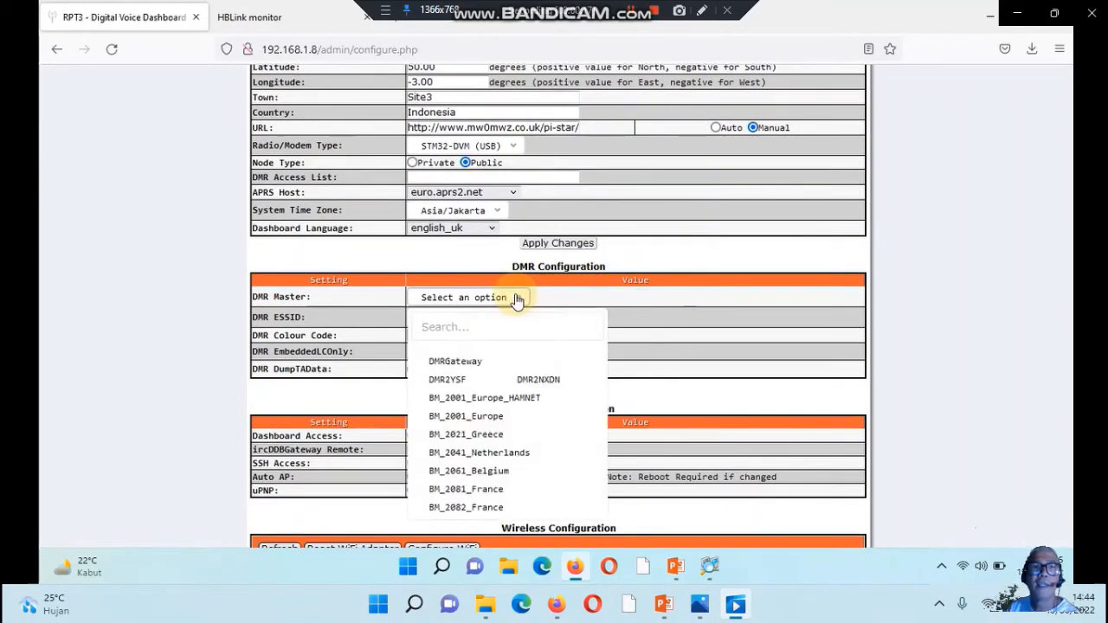
scroll(512, 372, "down", 3)
scroll(511, 378, "down", 15)
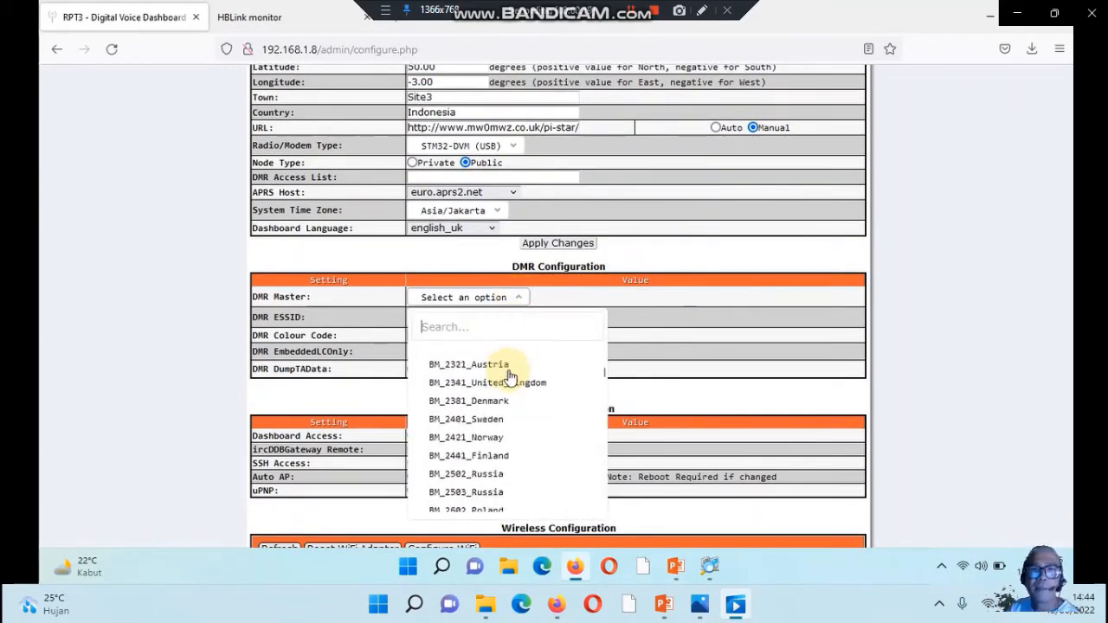
scroll(511, 372, "down", 15)
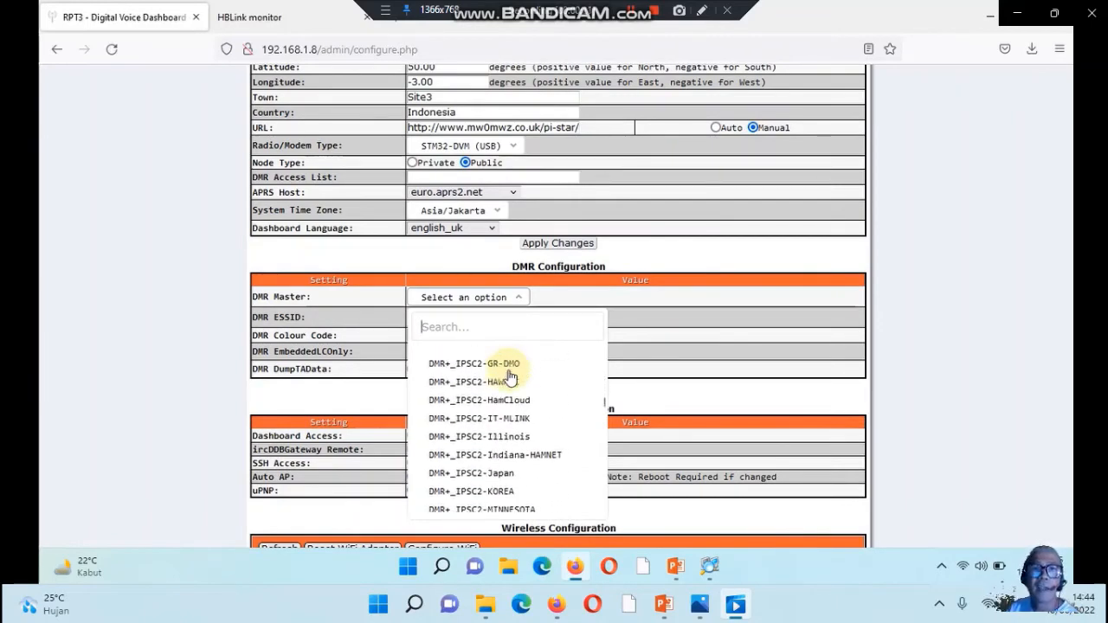
scroll(511, 363, "down", 15)
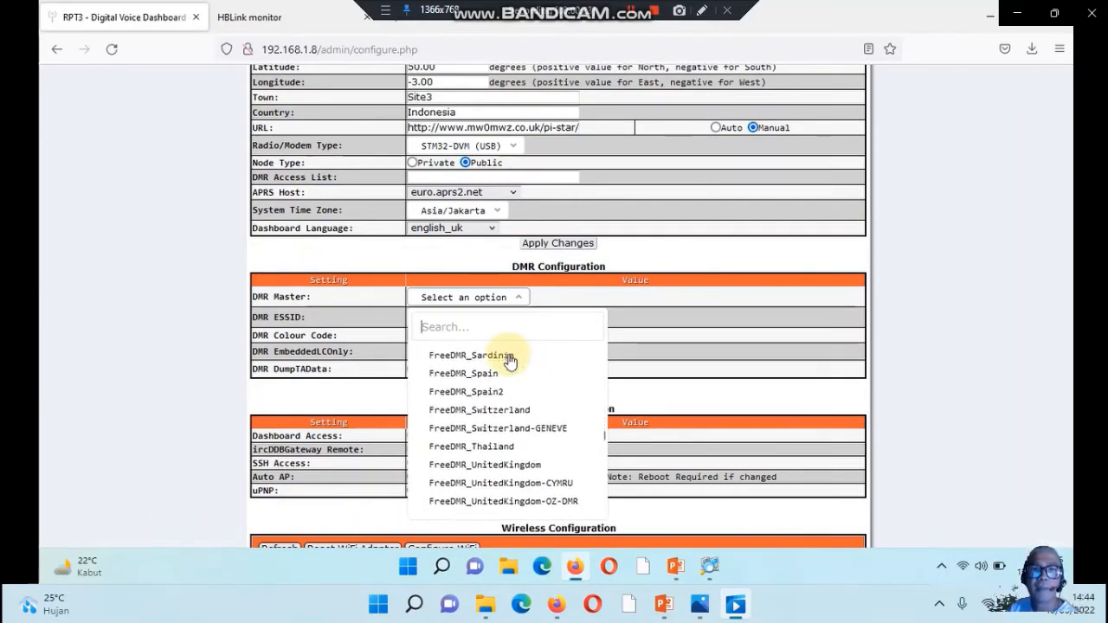
scroll(505, 329, "up", 5)
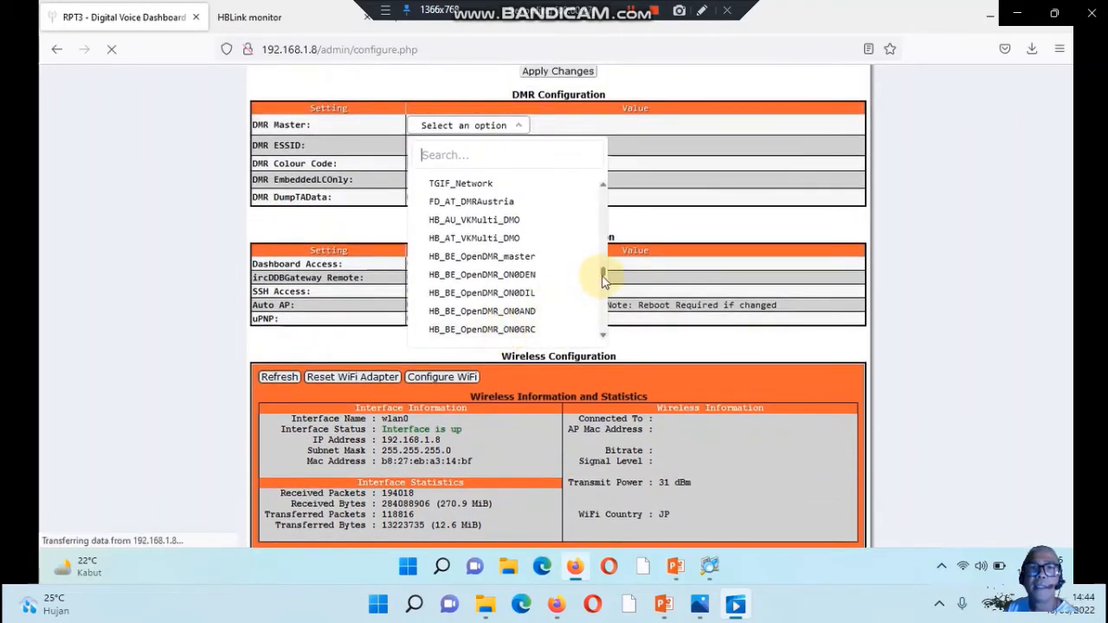
left_click_drag(602, 275, 594, 329)
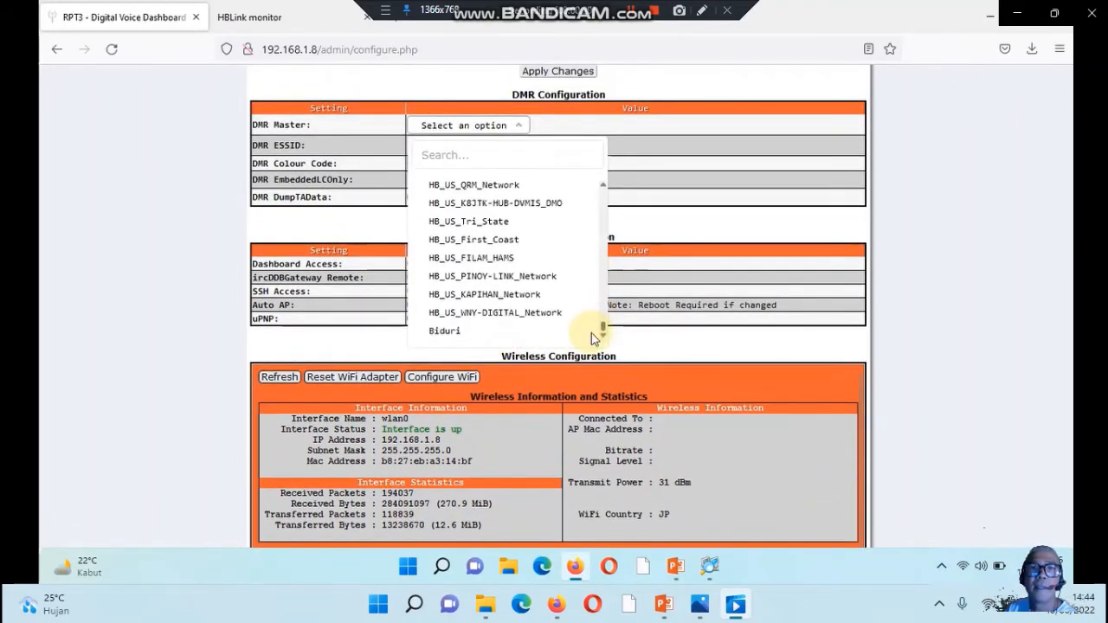
left_click(458, 334)
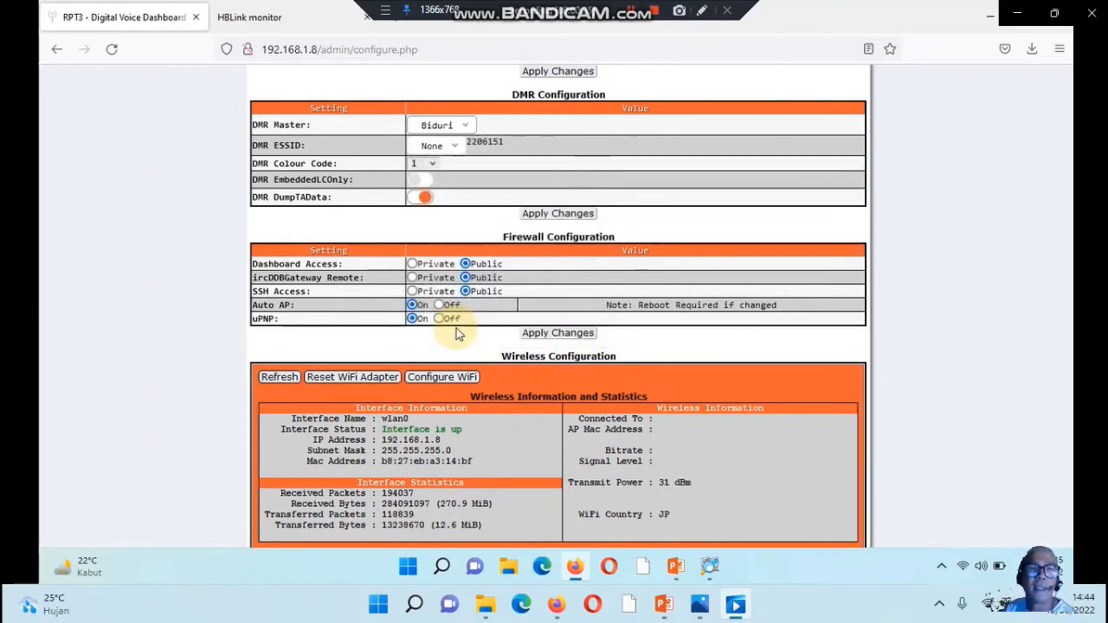
left_click(544, 217)
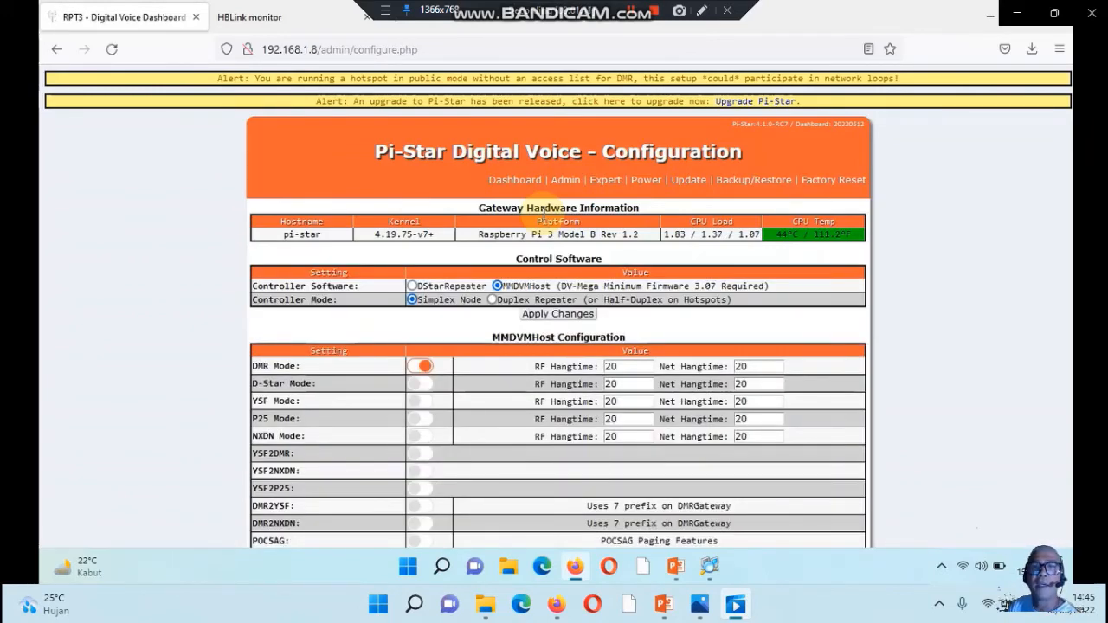
left_click(512, 184)
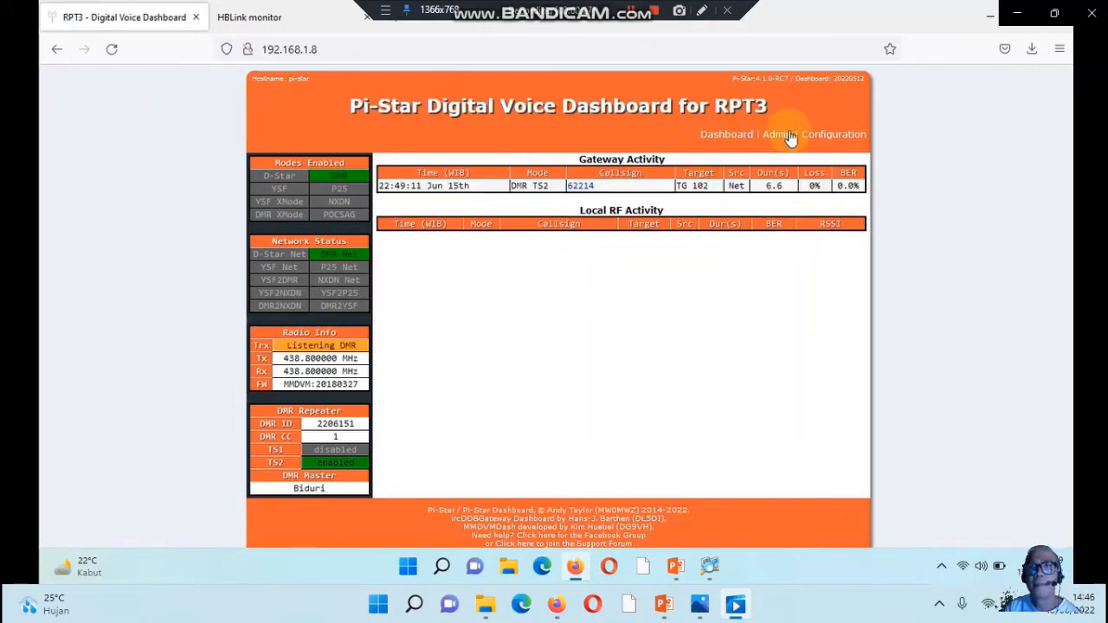
Open the RXOffset value in the Modem section of the MMDVMHost expert editor
left_click(818, 139)
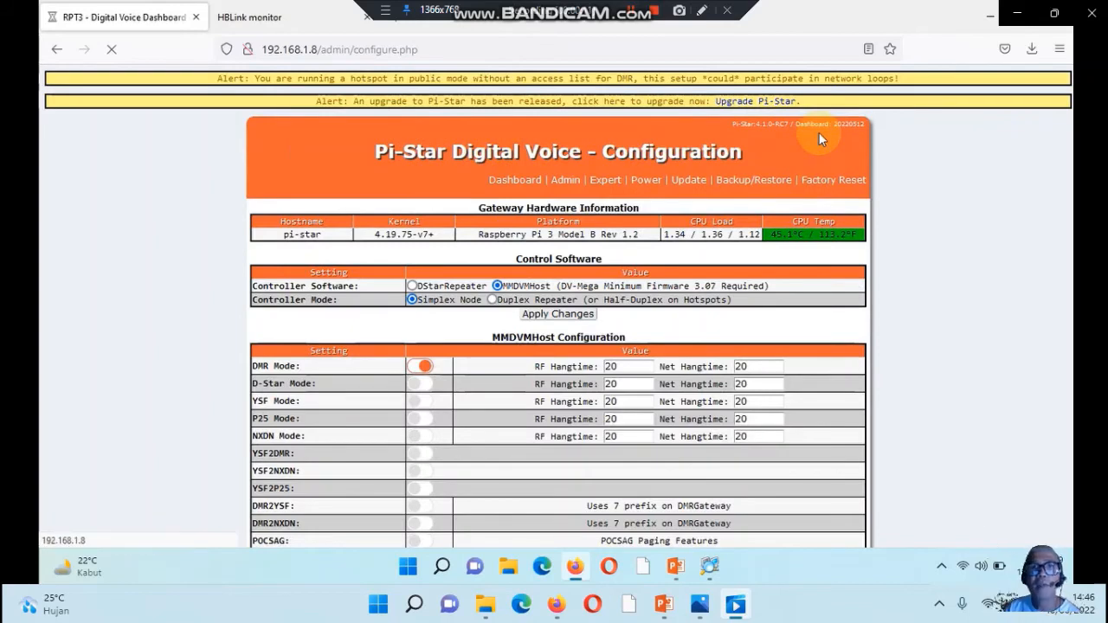
left_click(604, 182)
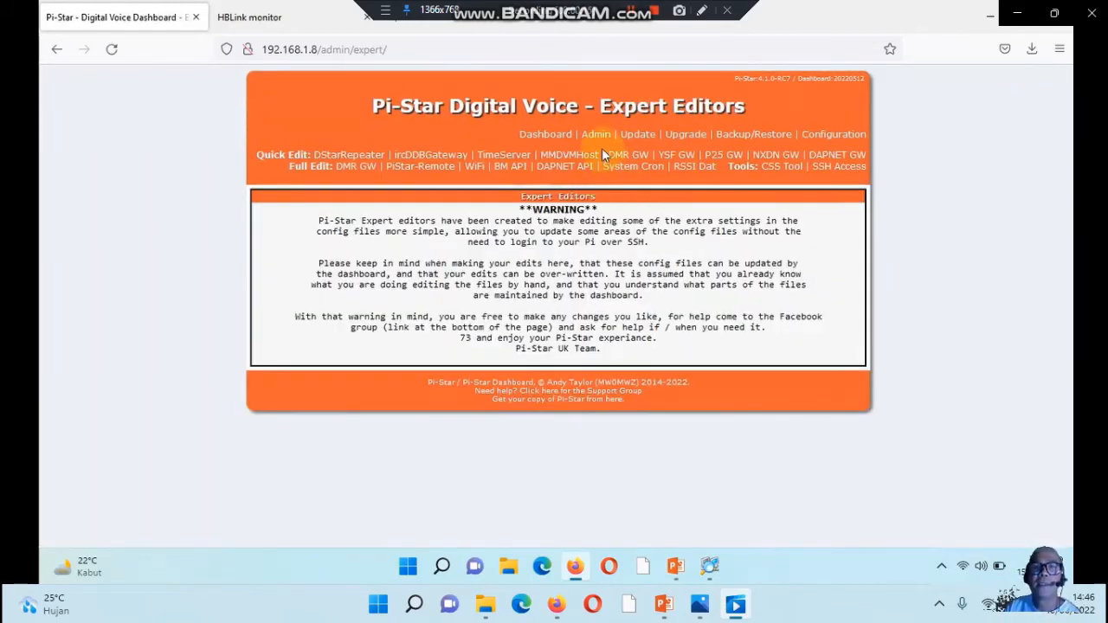
left_click(570, 154)
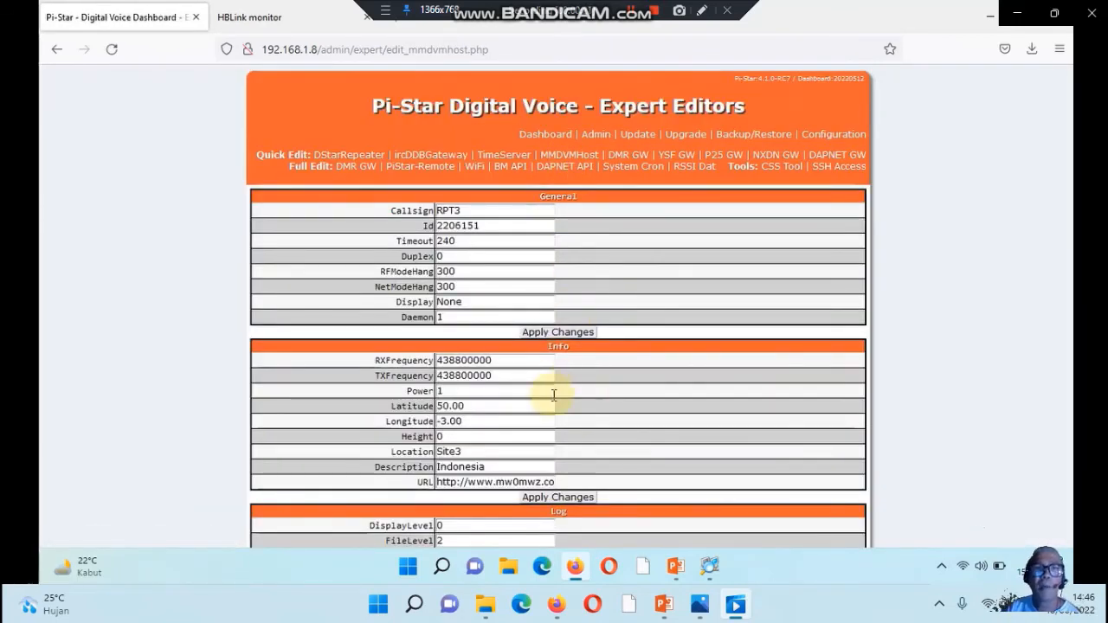
scroll(554, 394, "down", 3)
scroll(554, 394, "down", 4)
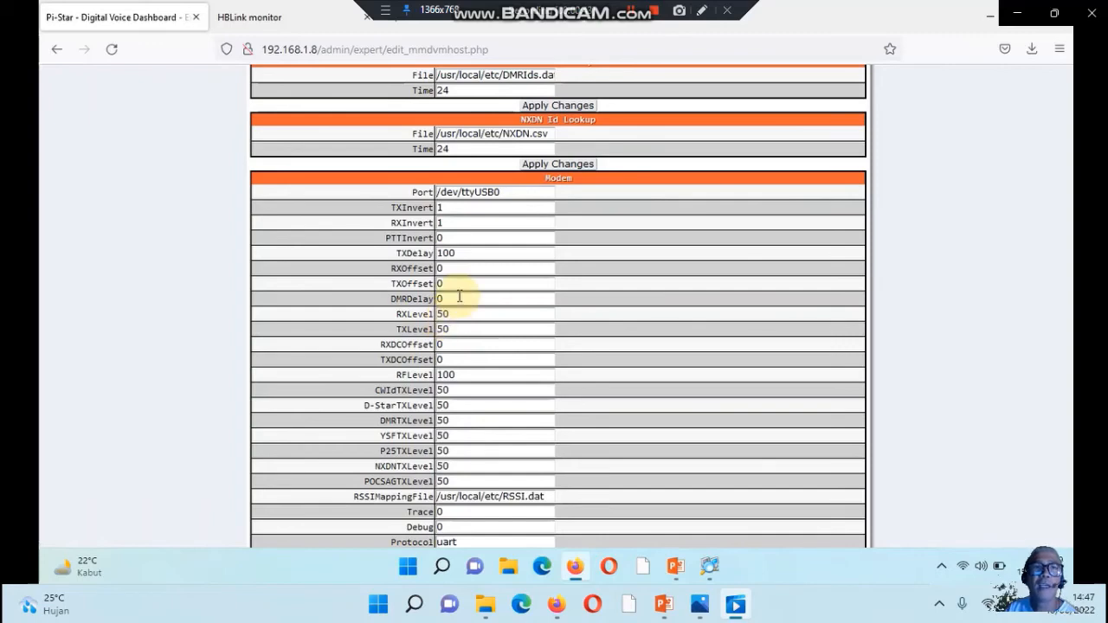
left_click(447, 270)
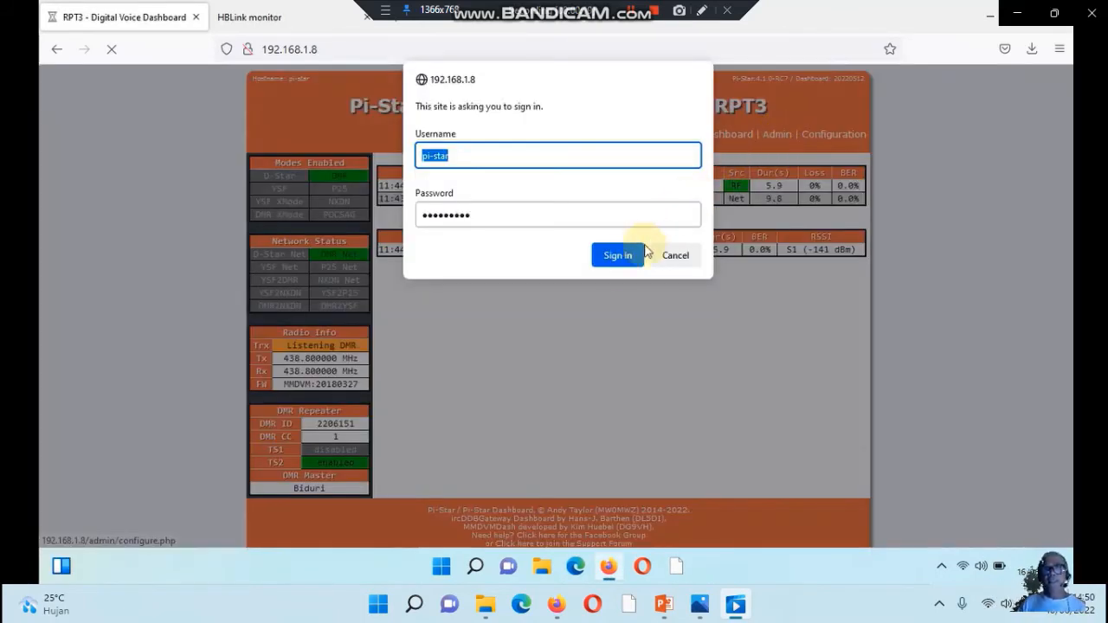
Sign in to the admin page with the saved credentials and check DMR traffic in the live logs and the HBLink monitor
left_click(616, 255)
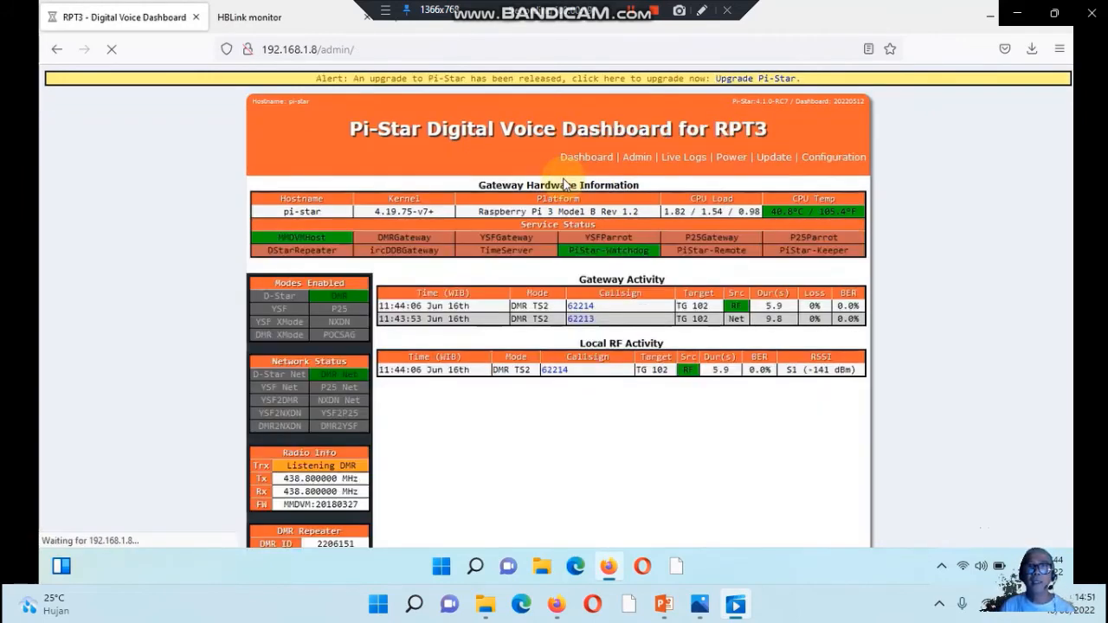
left_click(683, 163)
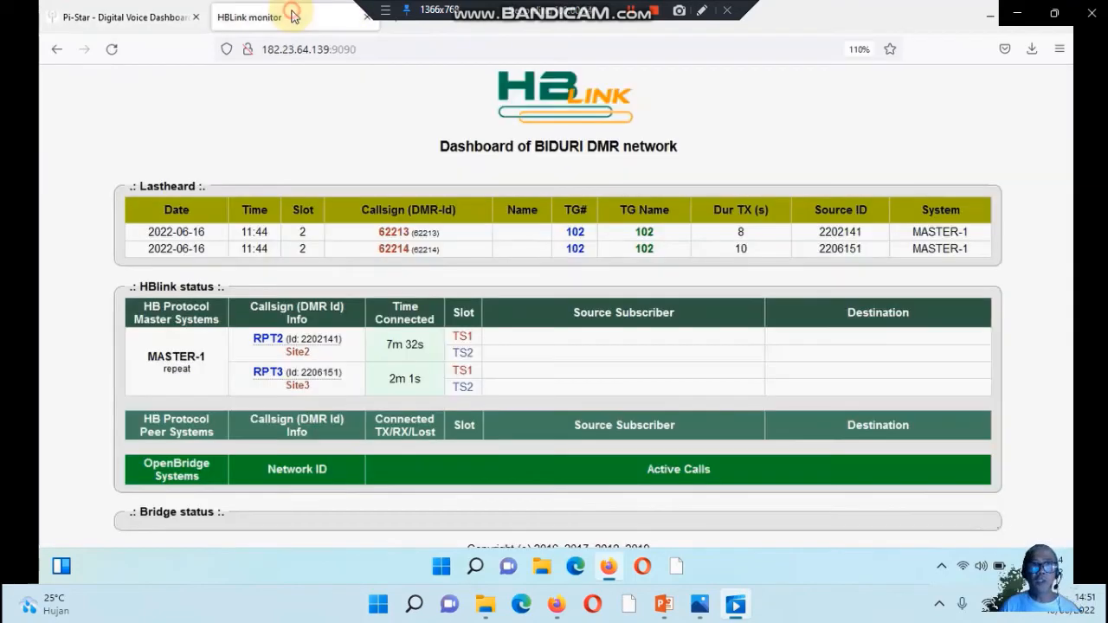
left_click(293, 17)
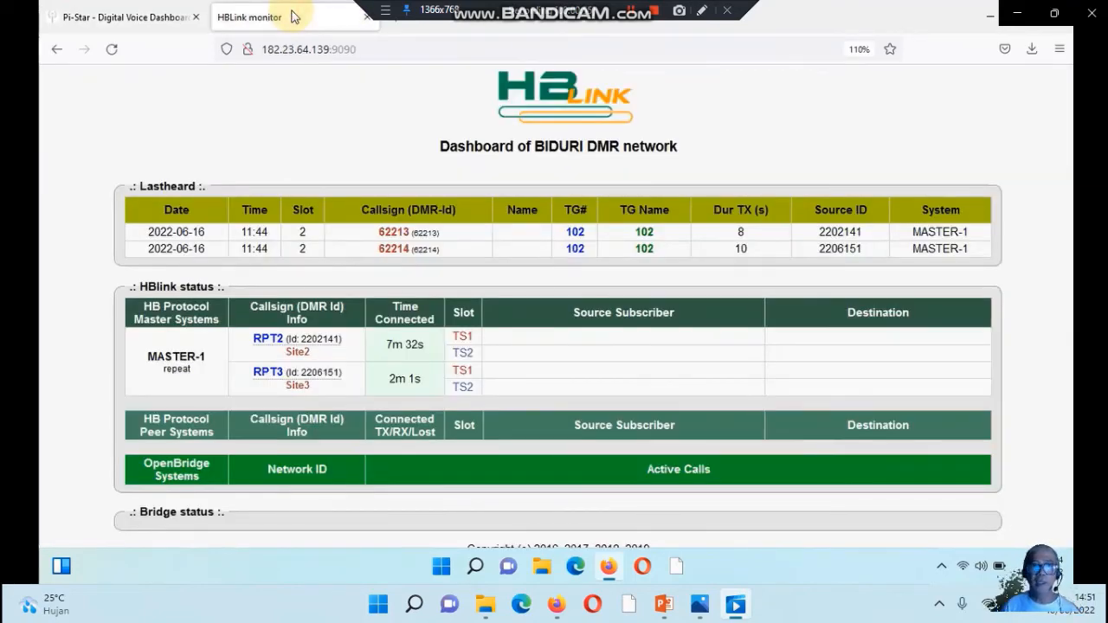